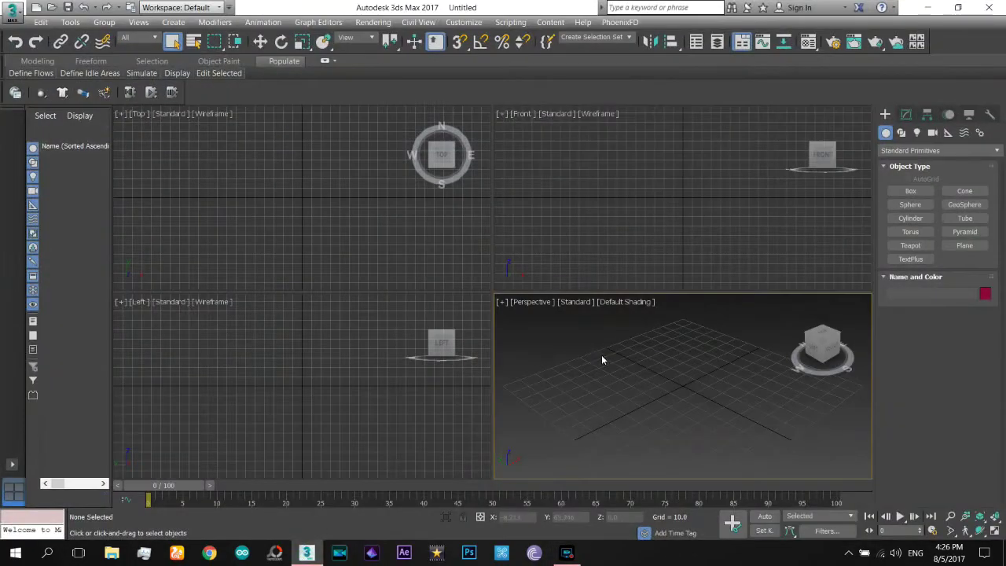
Step: In a maximized Perspective view, create a 13-segment GeoSphere and lift it to about 20 on Z
{"action": "left_click", "coordinate": [995, 532]}
{"action": "left_click", "coordinate": [965, 205]}
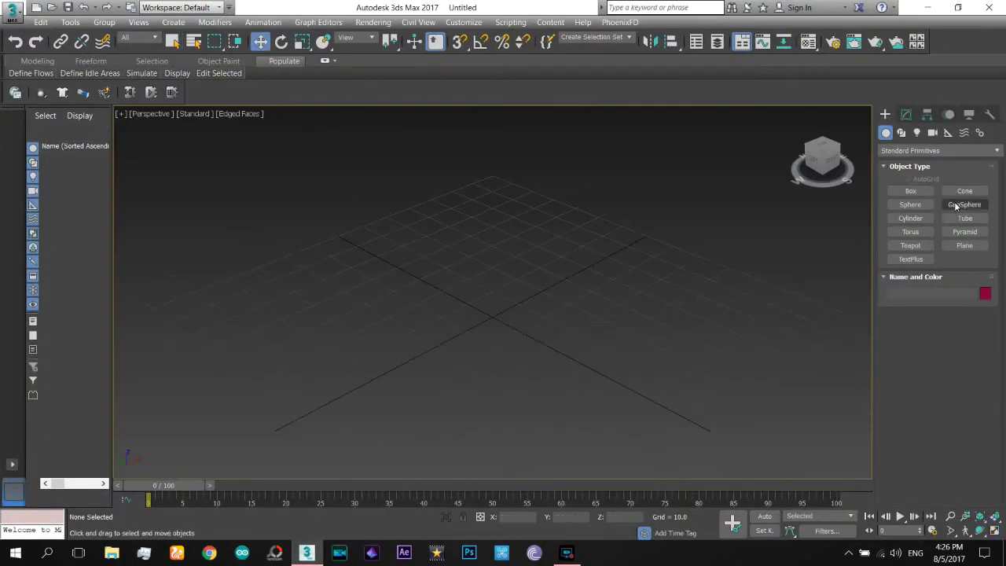
{"action": "left_click_drag", "start_coordinate": [489, 340], "coordinate": [524, 296]}
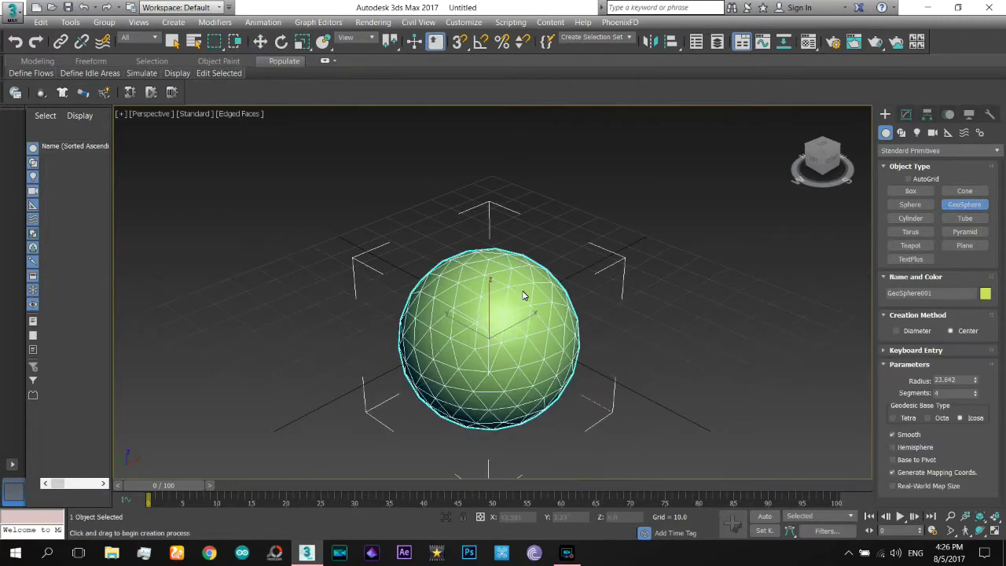
{"action": "left_click", "coordinate": [907, 115]}
{"action": "left_click_drag", "start_coordinate": [976, 280], "coordinate": [979, 279]}
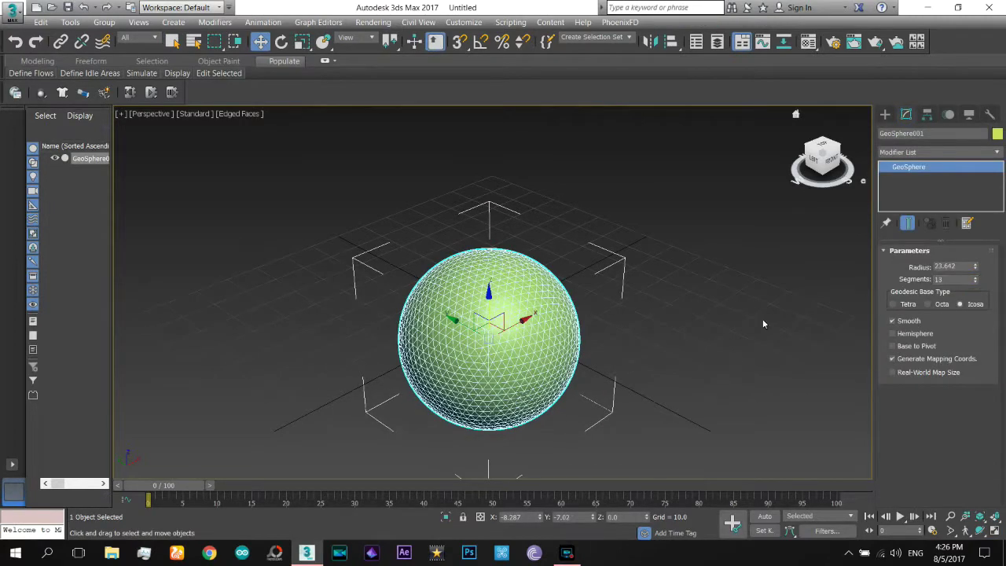
{"action": "right_click", "coordinate": [480, 283]}
{"action": "left_click", "coordinate": [525, 288]}
{"action": "left_click_drag", "start_coordinate": [526, 286], "coordinate": [508, 243]}
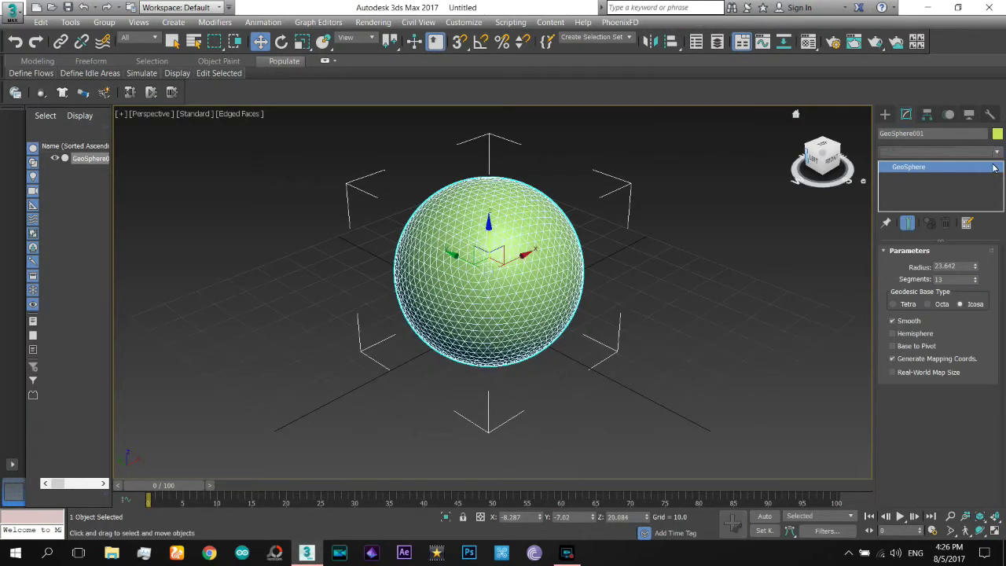
Step: In the Material Editor, name the material 'fire ball'
{"action": "left_click", "coordinate": [808, 43]}
{"action": "left_click_drag", "start_coordinate": [214, 43], "coordinate": [218, 44]}
{"action": "left_click", "coordinate": [157, 239]}
{"action": "type", "text": "fire ball"}
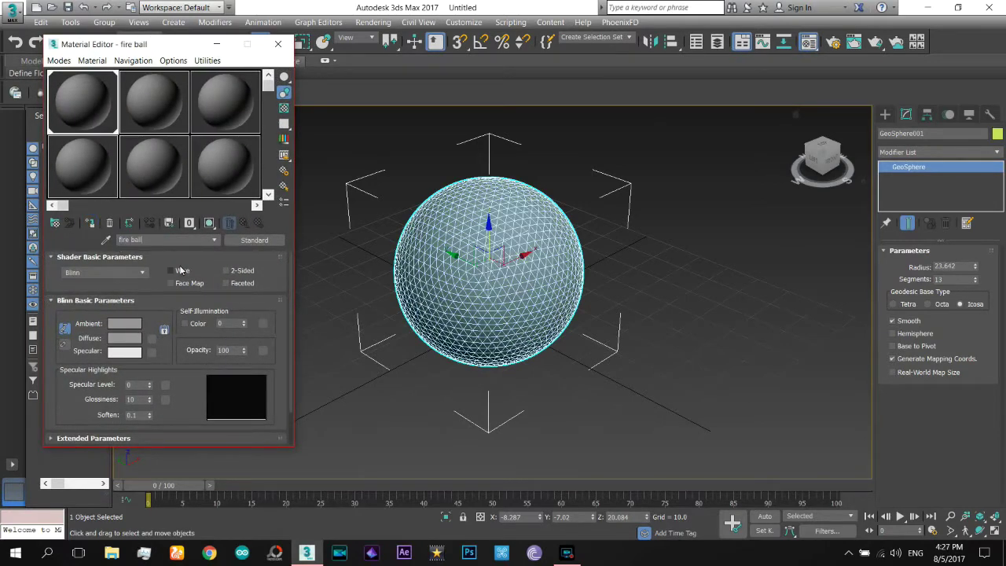
Step: Assign a Composite map to the Diffuse slot and add a second layer
{"action": "left_click", "coordinate": [153, 339]}
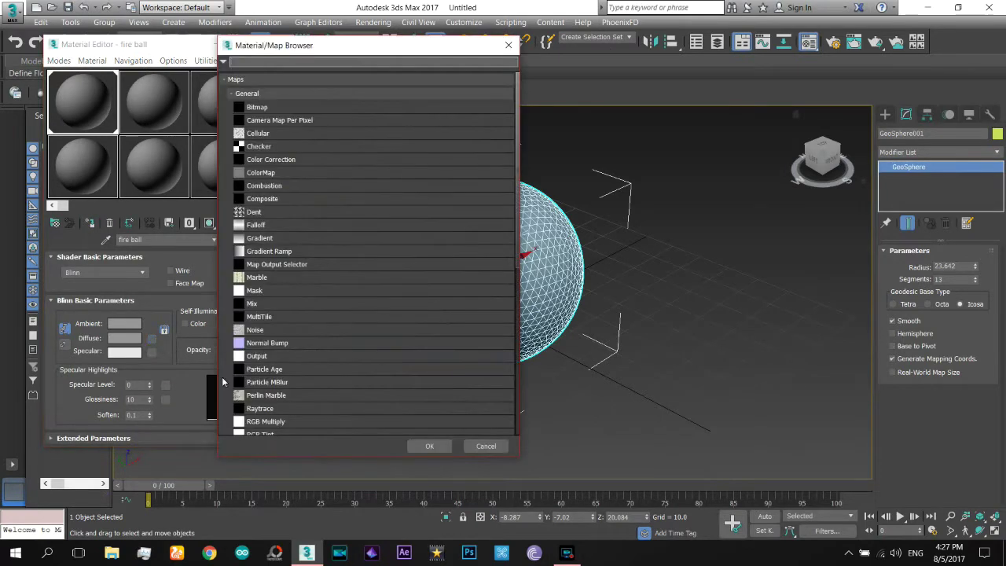
{"action": "left_click", "coordinate": [266, 202]}
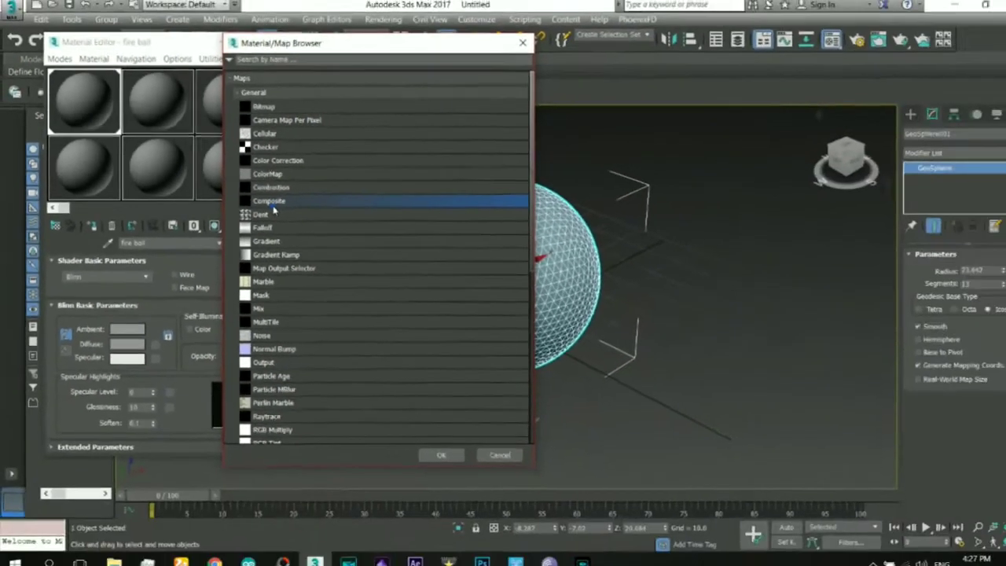
{"action": "double_click", "coordinate": [268, 206]}
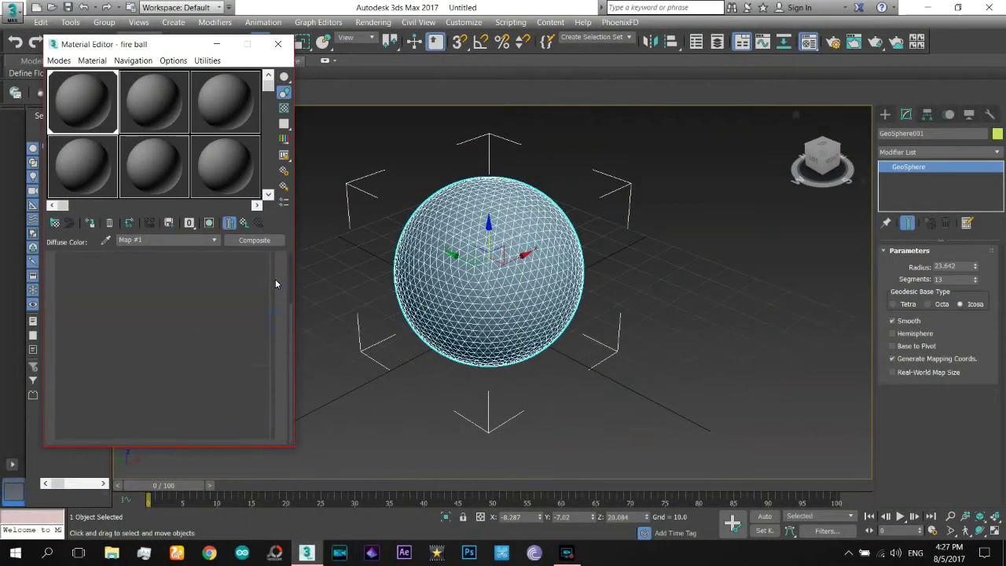
{"action": "left_click", "coordinate": [268, 273]}
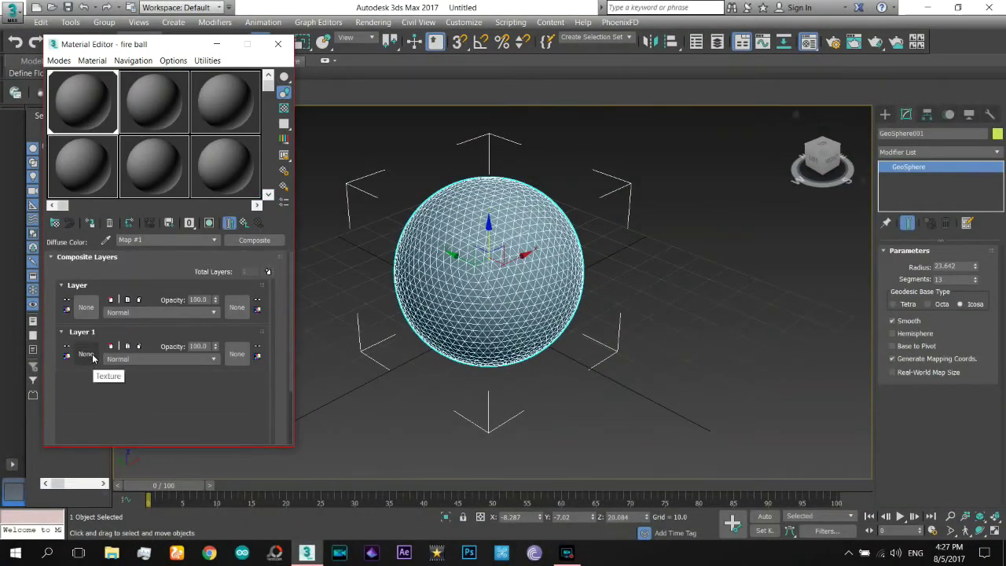
Step: Load the tracking[1].avi video from Videos as a Bitmap on the new layer
{"action": "left_click", "coordinate": [85, 307]}
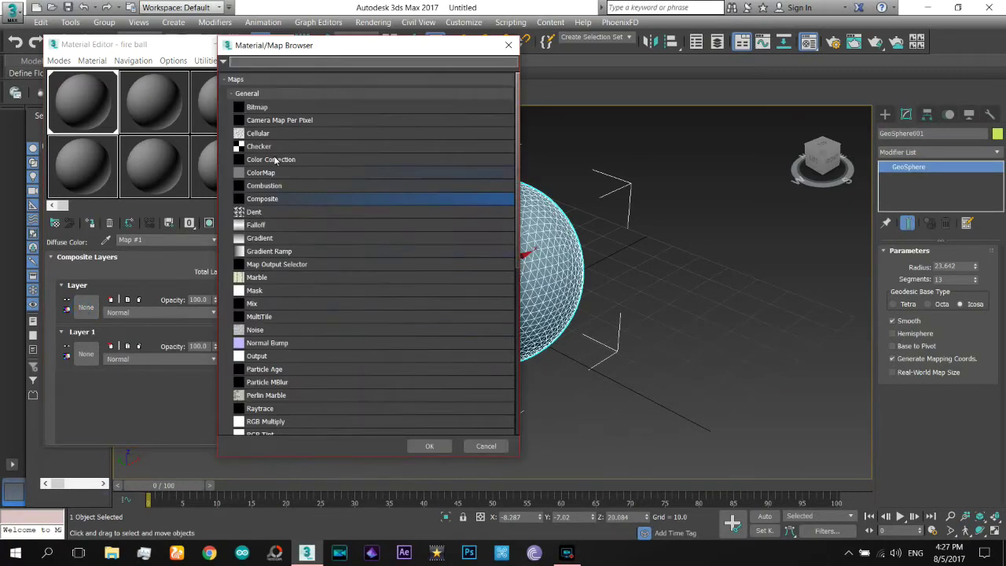
{"action": "double_click", "coordinate": [266, 108]}
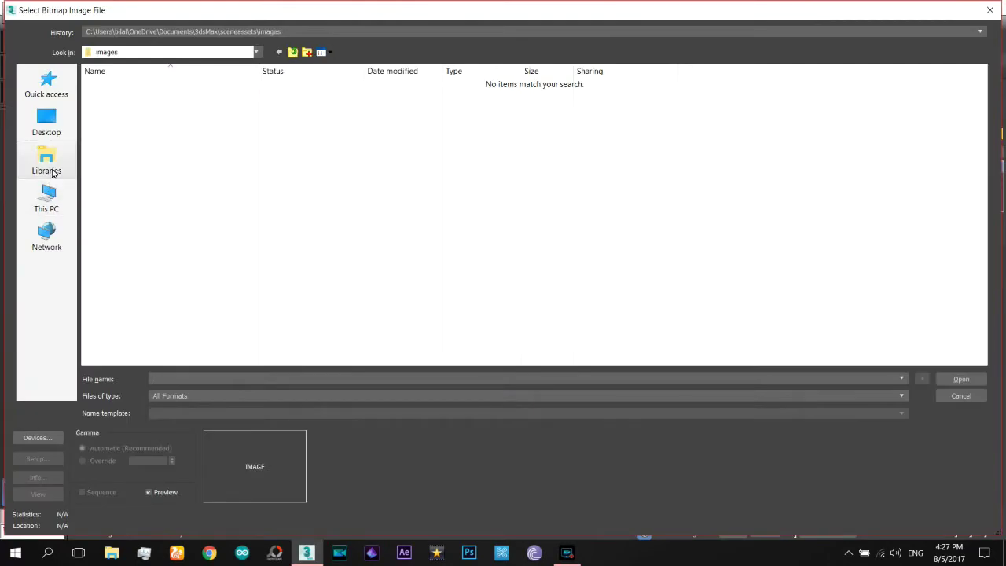
{"action": "left_click", "coordinate": [53, 173]}
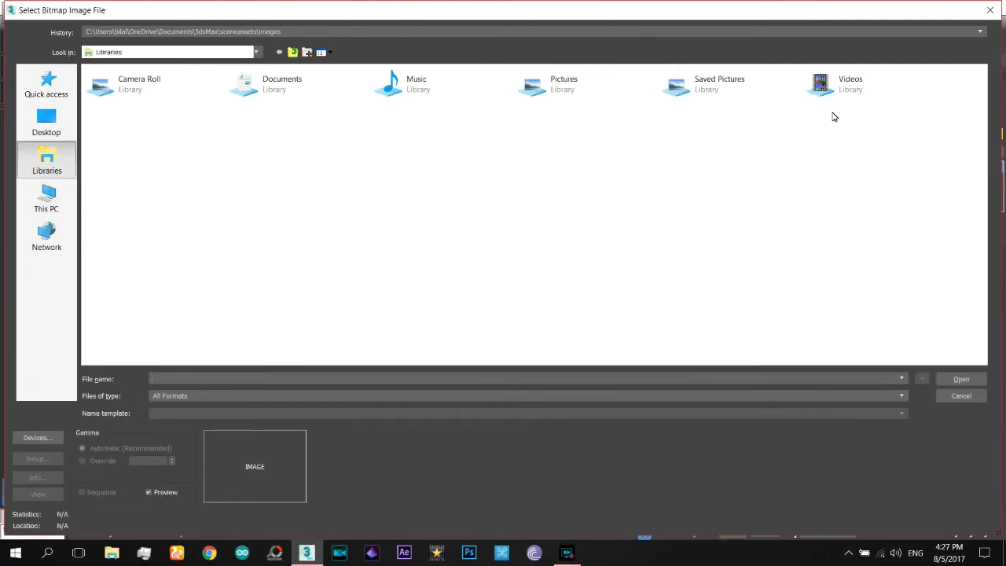
{"action": "double_click", "coordinate": [846, 82]}
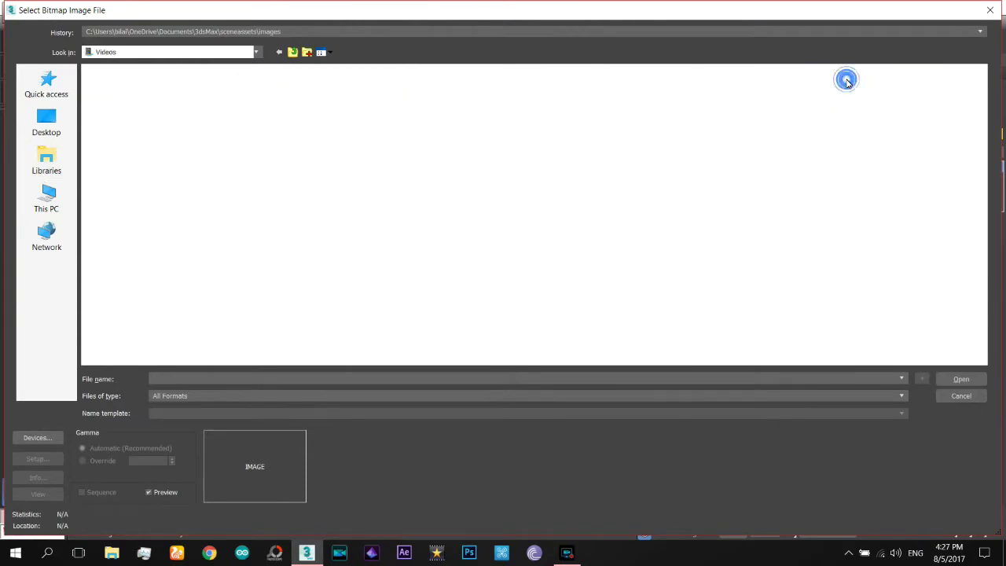
{"action": "scroll", "coordinate": [786, 212], "scroll_direction": "down", "scroll_amount": 5}
{"action": "left_click", "coordinate": [725, 226]}
{"action": "double_click", "coordinate": [725, 227]}
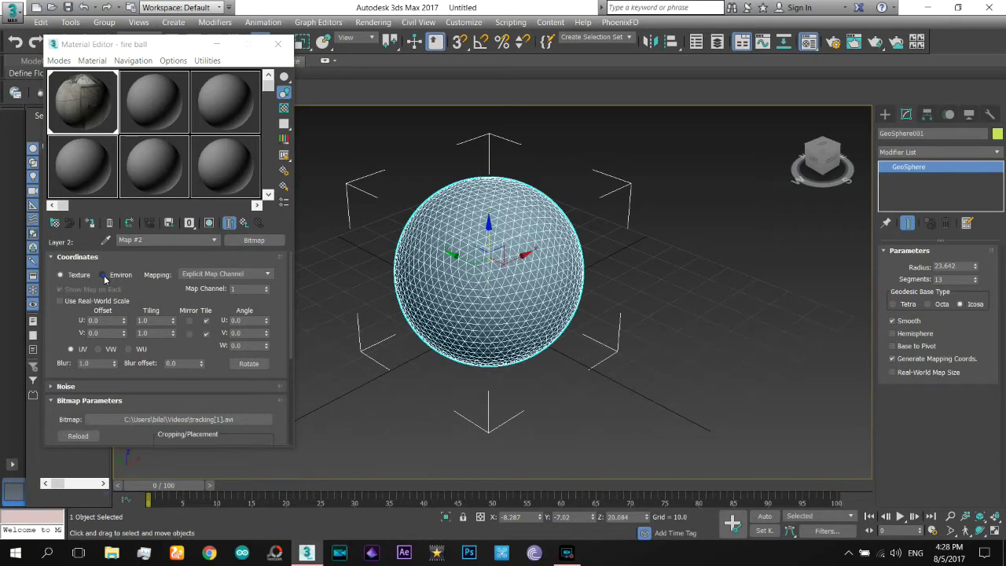
Step: Set the video bitmap to Environ/Screen mapping and show it in the material preview
{"action": "left_click", "coordinate": [103, 275]}
{"action": "left_click", "coordinate": [227, 223]}
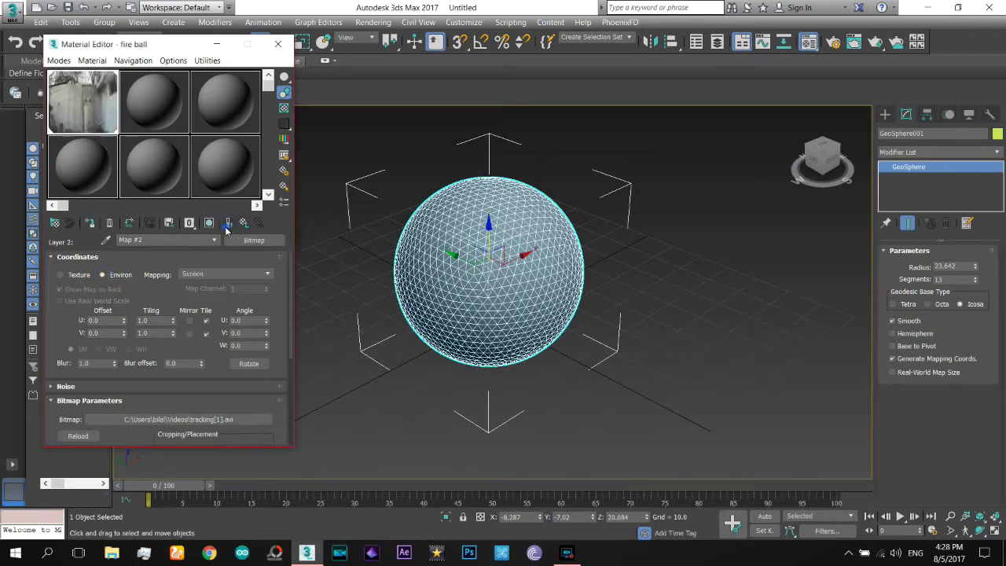
{"action": "left_click", "coordinate": [243, 225]}
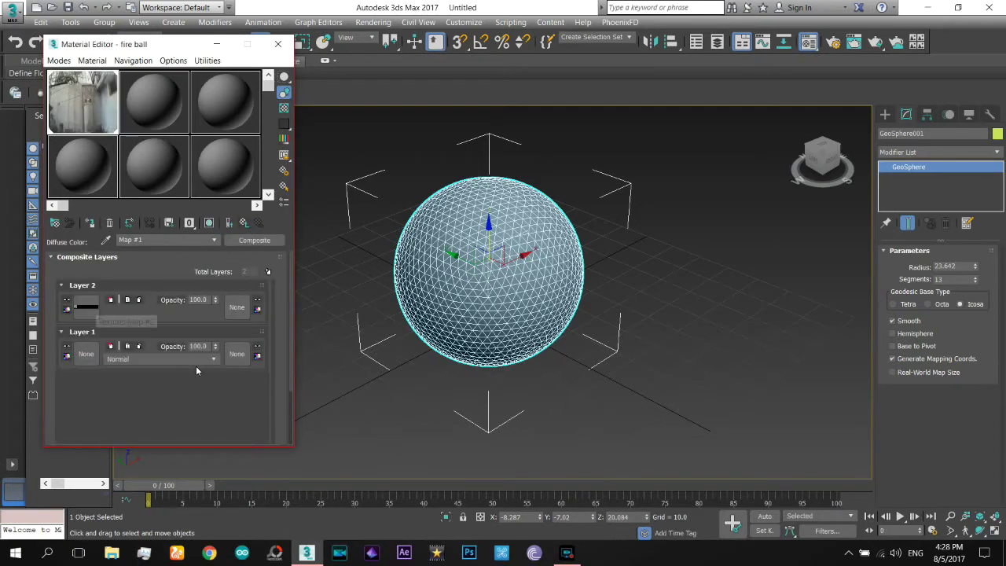
Step: Blend Layer 2 by Addition and browse maps for Layer 1
{"action": "left_click", "coordinate": [196, 312]}
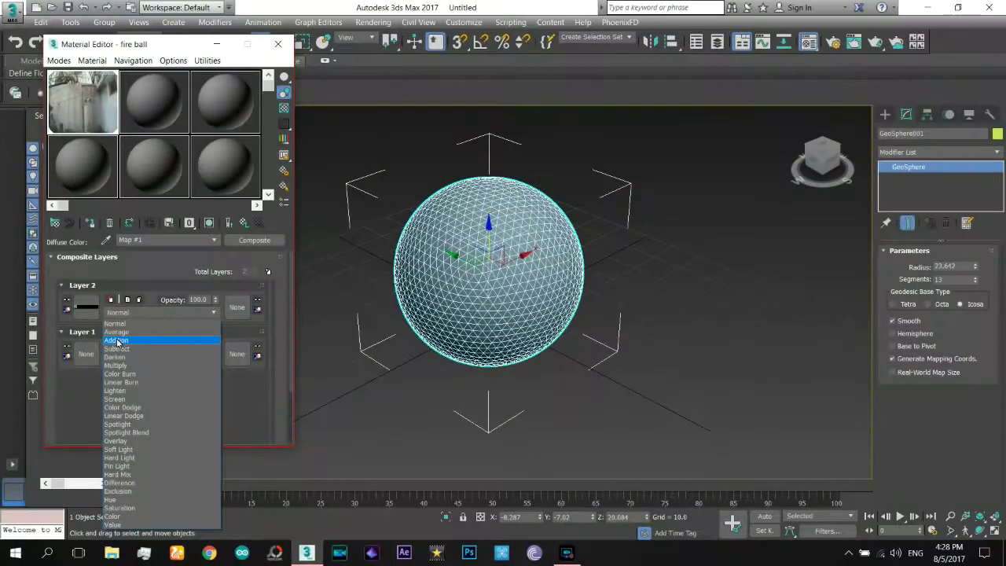
{"action": "left_click", "coordinate": [120, 340]}
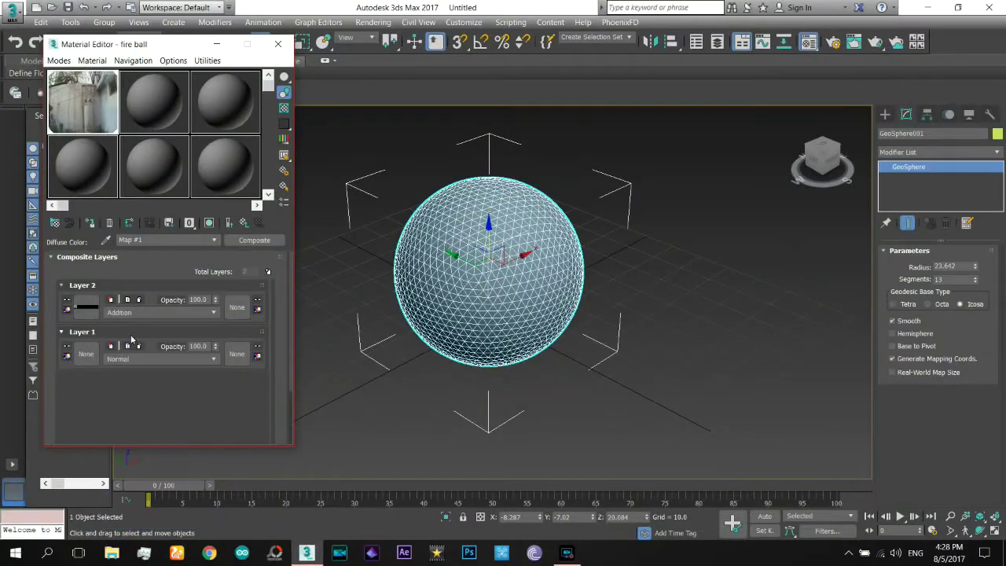
{"action": "left_click", "coordinate": [86, 355]}
{"action": "scroll", "coordinate": [301, 322], "scroll_direction": "down", "scroll_amount": 2}
{"action": "scroll", "coordinate": [307, 319], "scroll_direction": "up", "scroll_amount": 1}
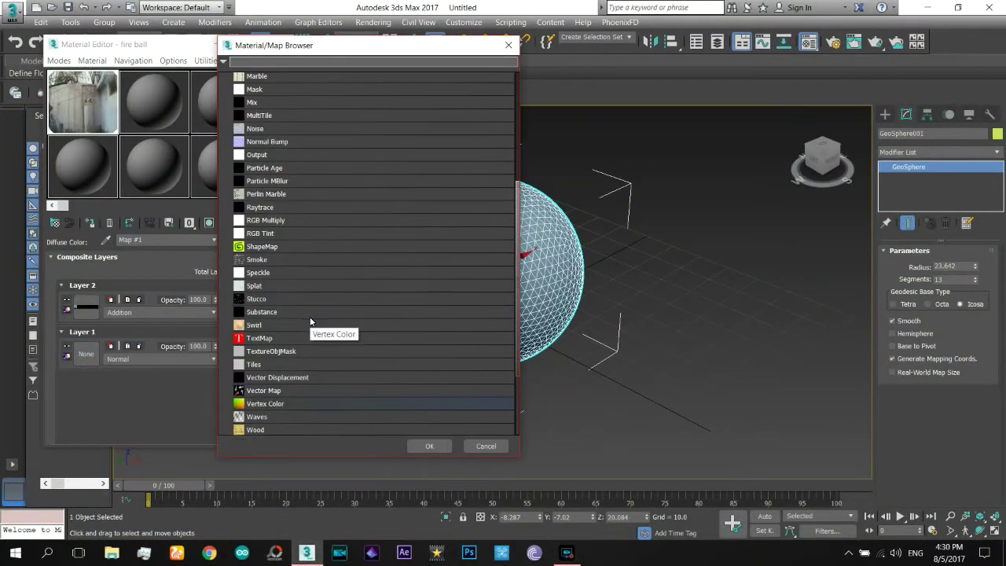
Step: Put a Smoke map on Layer 1, shade it in the viewport, and render the Composite map preview
{"action": "double_click", "coordinate": [263, 262]}
{"action": "left_click", "coordinate": [209, 223]}
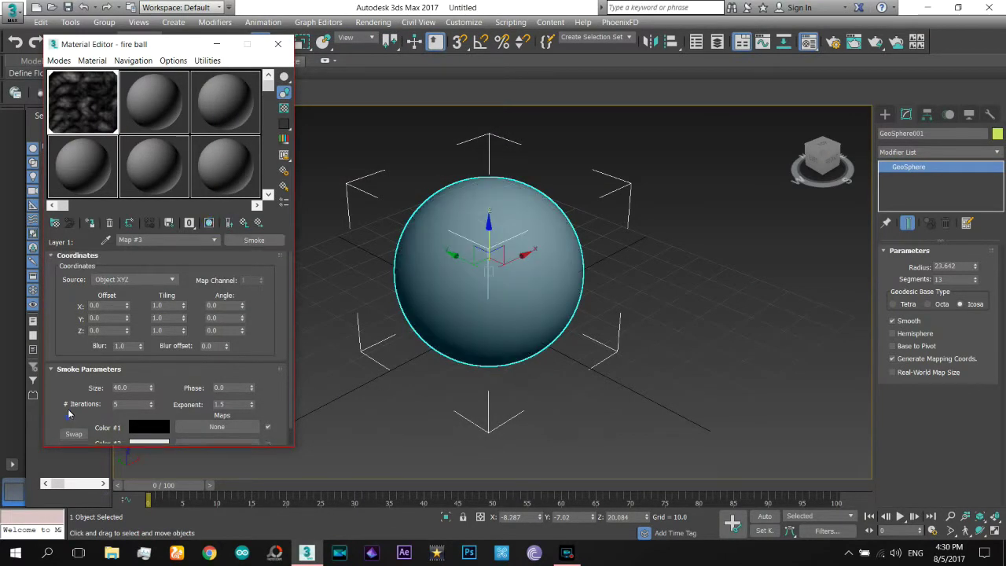
{"action": "scroll", "coordinate": [289, 305], "scroll_direction": "down", "scroll_amount": 1}
{"action": "left_click", "coordinate": [245, 224]}
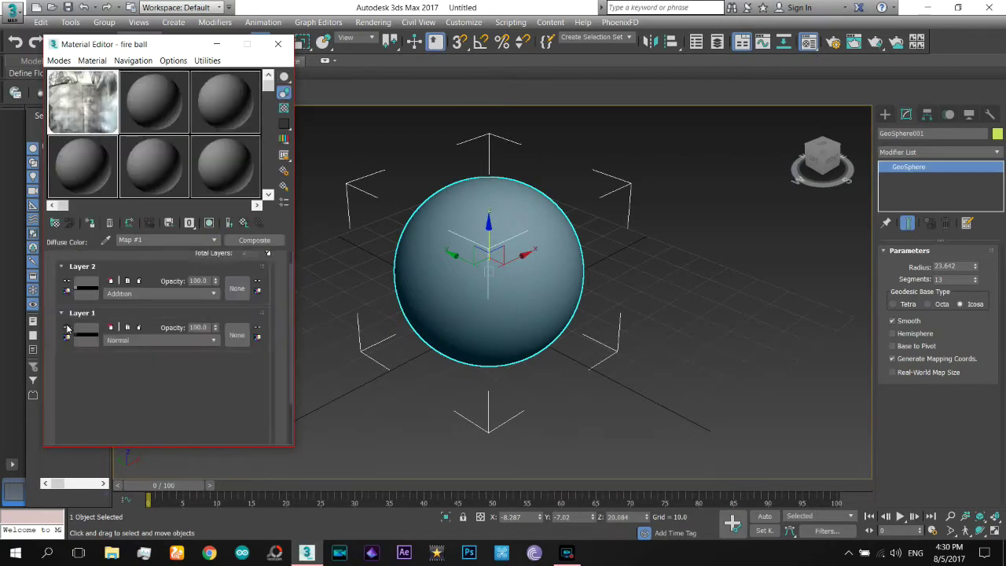
{"action": "right_click", "coordinate": [84, 120]}
{"action": "left_click", "coordinate": [134, 155]}
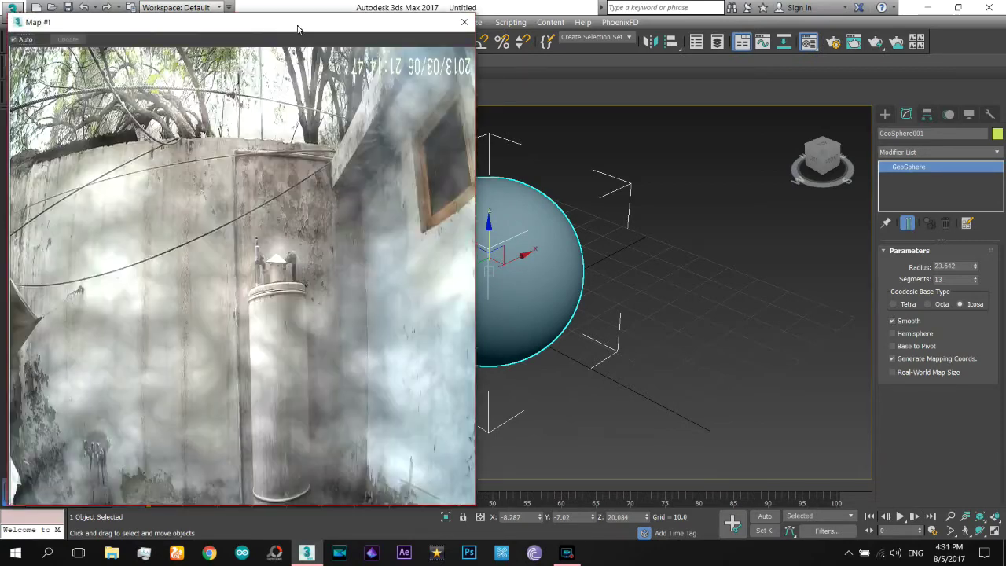
{"action": "left_click_drag", "start_coordinate": [313, 11], "coordinate": [654, 11]}
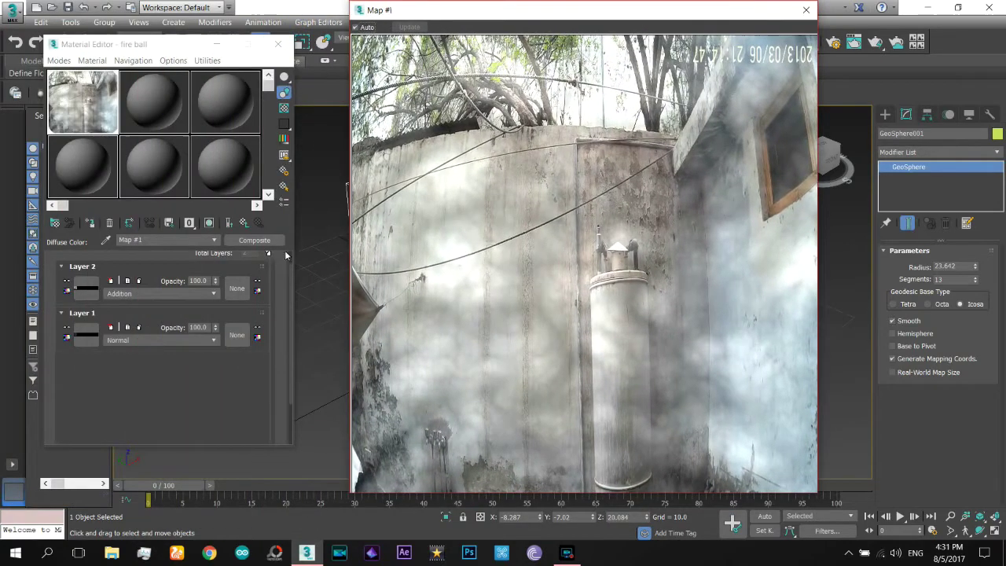
Step: Change the Smoke map's Color #2 to a deep blue
{"action": "left_click", "coordinate": [85, 336]}
{"action": "left_click", "coordinate": [149, 429]}
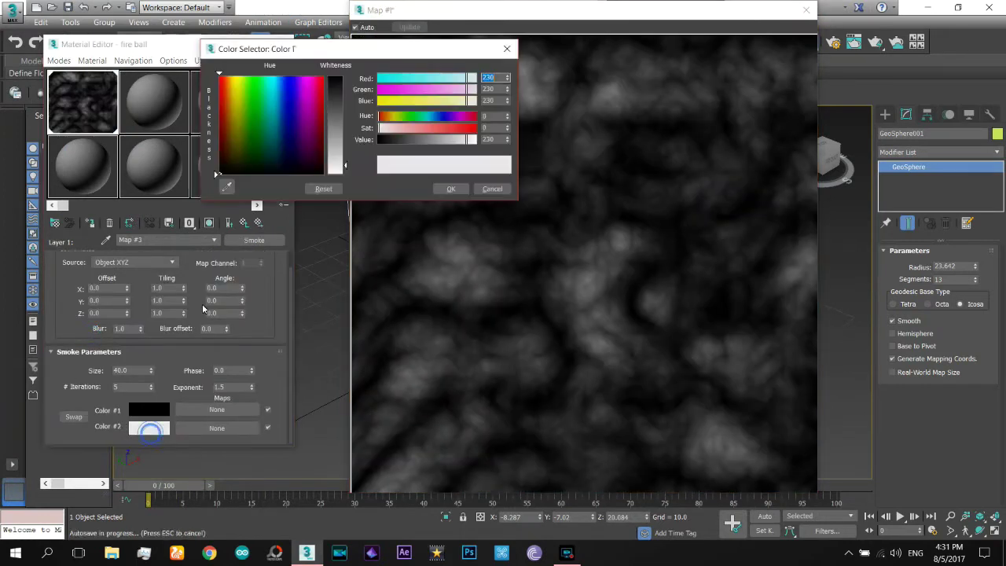
{"action": "left_click", "coordinate": [323, 93]}
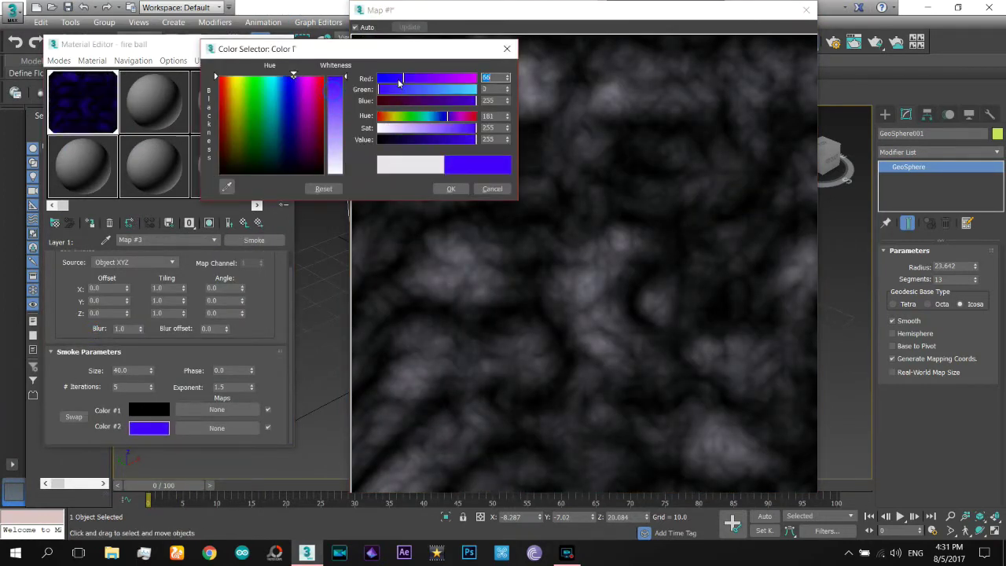
{"action": "left_click", "coordinate": [451, 188]}
{"action": "left_click", "coordinate": [248, 223]}
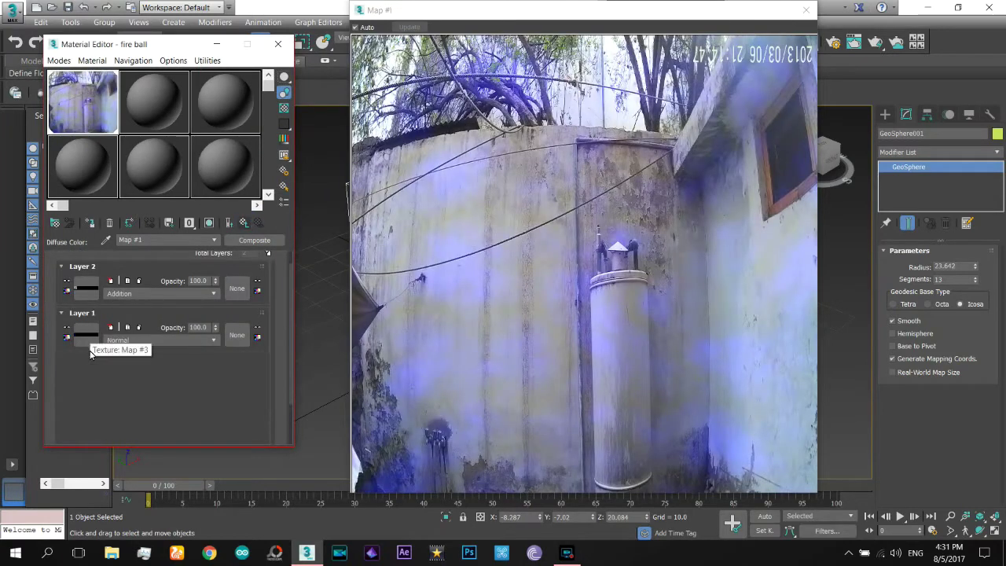
Step: Turn on Noise for the video bitmap with amount 0.25 and size 0.25
{"action": "left_click", "coordinate": [86, 288]}
{"action": "left_click", "coordinate": [65, 363]}
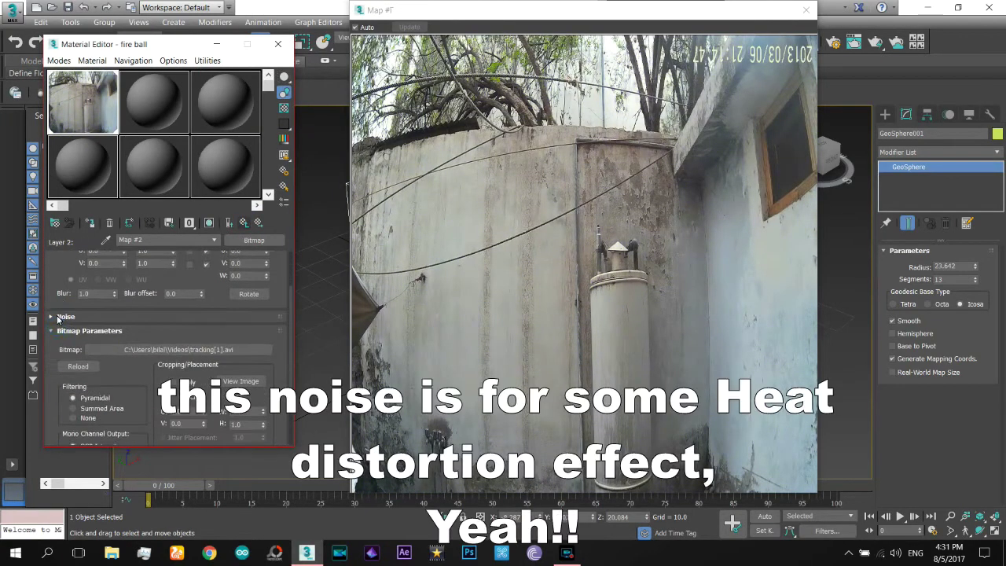
{"action": "left_click", "coordinate": [68, 336]}
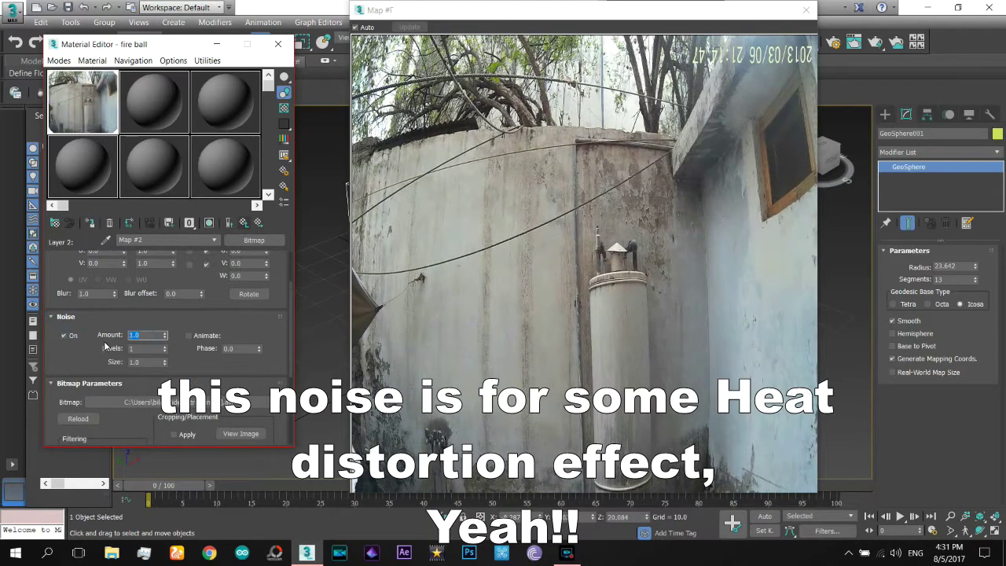
{"action": "key", "text": "Return"}
{"action": "double_click", "coordinate": [139, 362]}
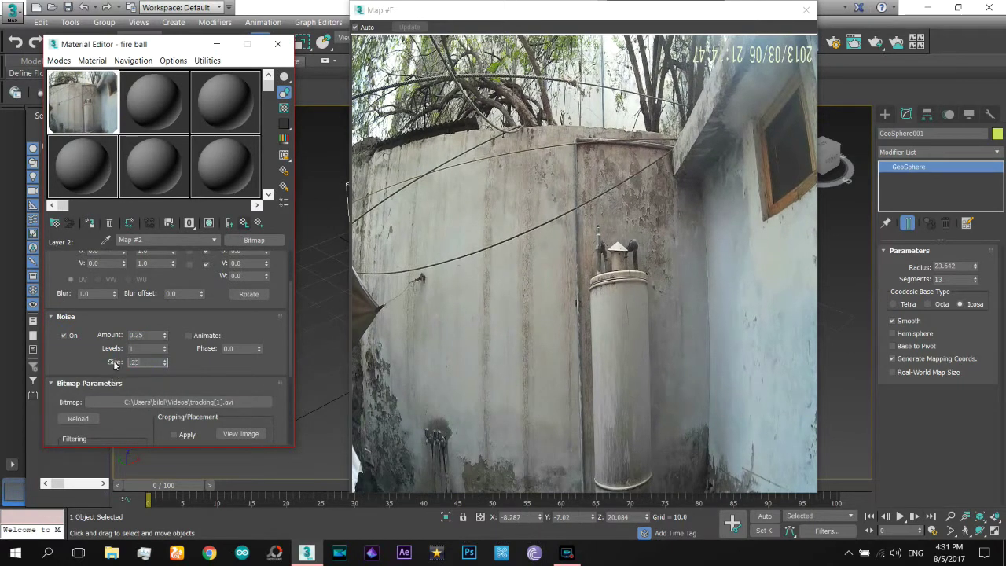
{"action": "type", "text": ".25"}
{"action": "key", "text": "Return"}
{"action": "key", "text": "Return"}
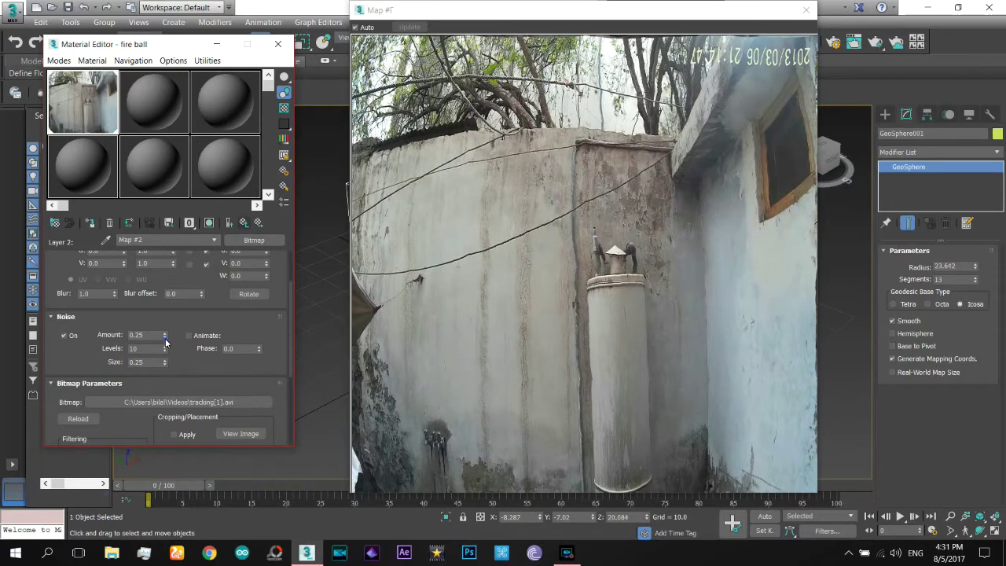
{"action": "type", "text": "2"}
{"action": "key", "text": "Return"}
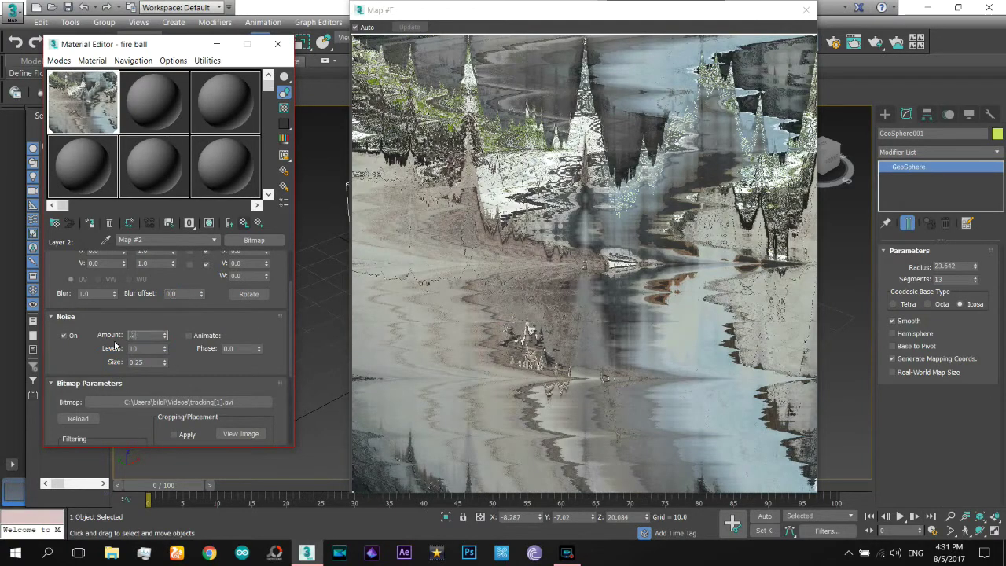
{"action": "key", "text": "Return"}
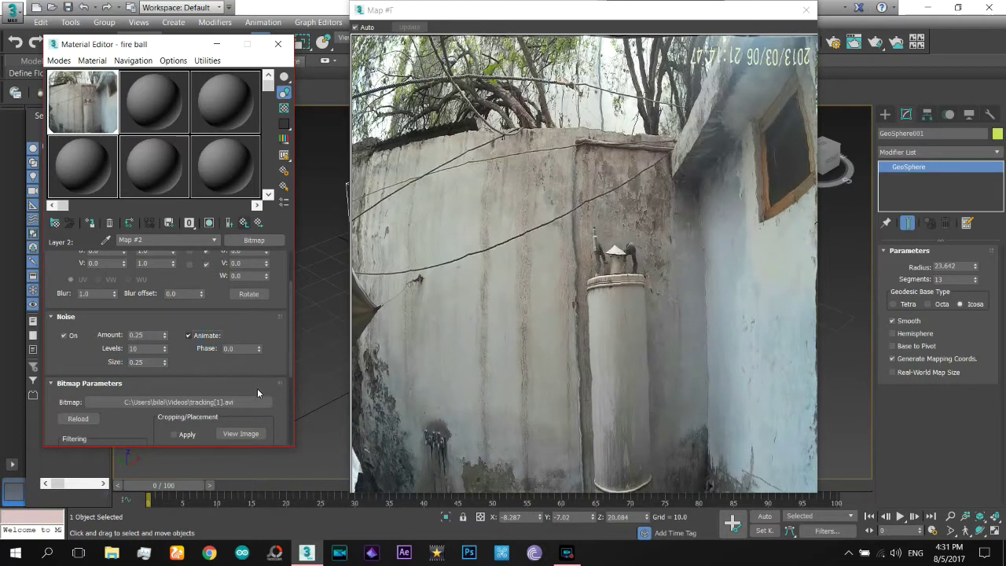
Step: With Auto Key, key the noise phase to 100 at frame 100, then return to frame 0
{"action": "left_click", "coordinate": [268, 489]}
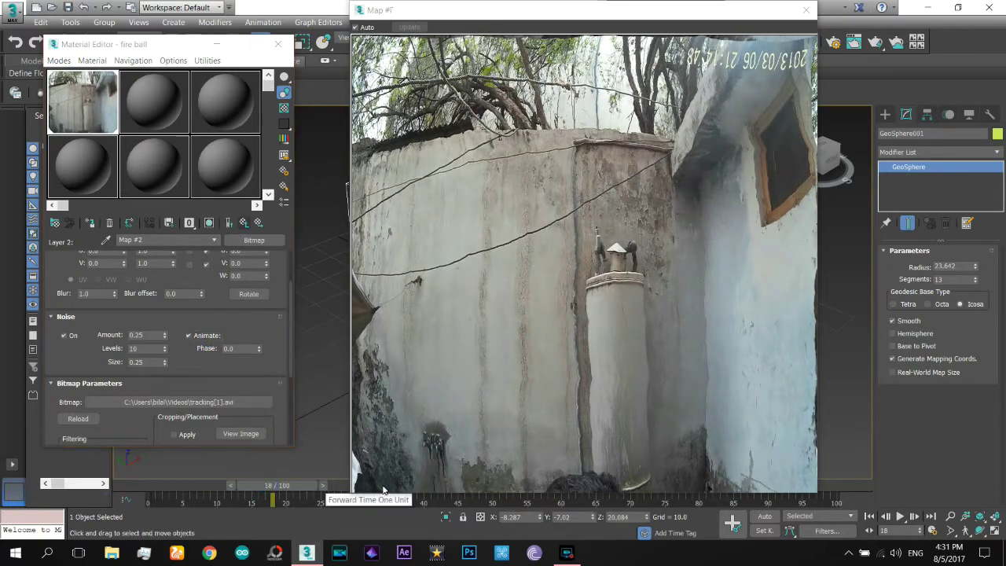
{"action": "left_click", "coordinate": [773, 516]}
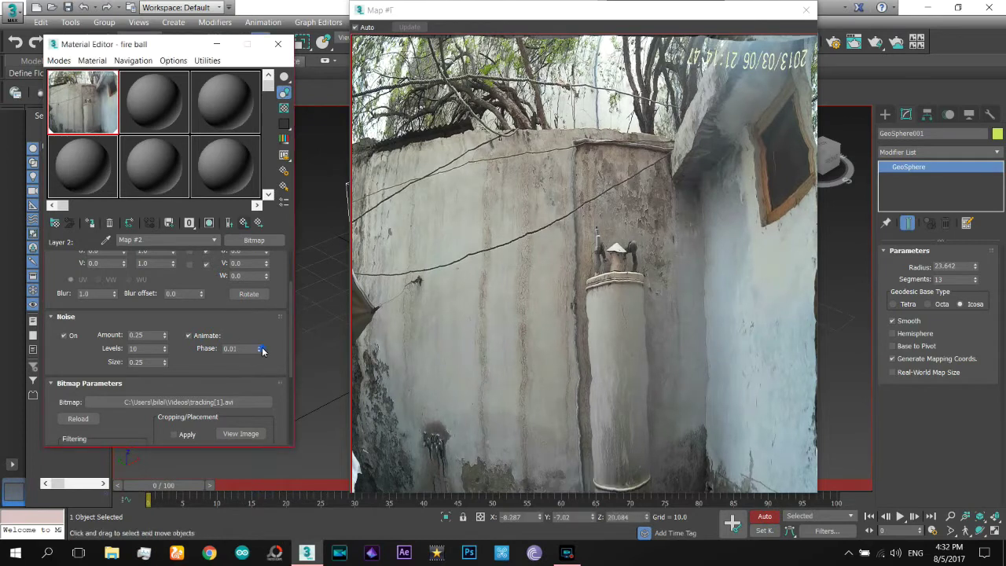
{"action": "left_click", "coordinate": [846, 489]}
{"action": "type", "text": "100"}
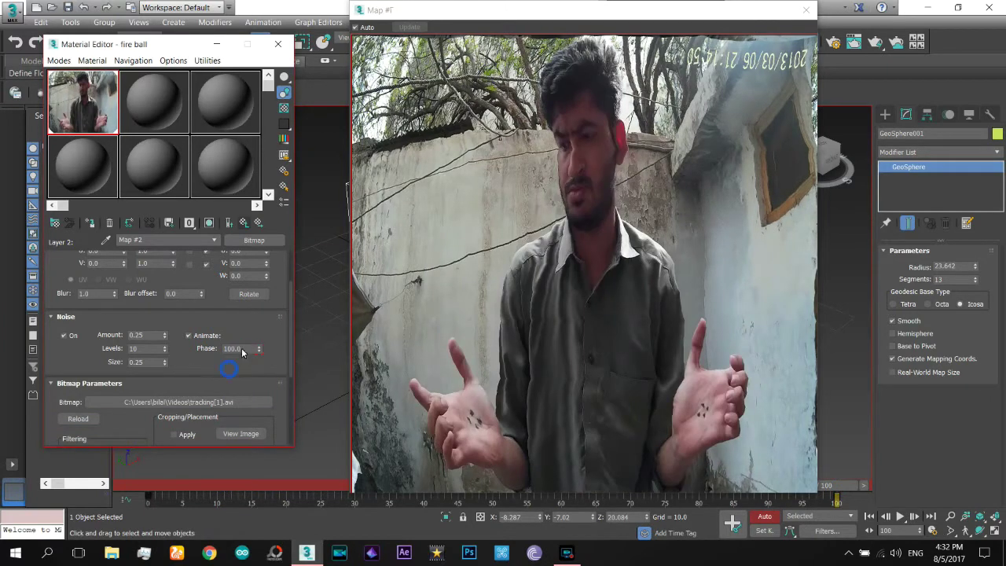
{"action": "left_click", "coordinate": [765, 517]}
{"action": "left_click_drag", "start_coordinate": [206, 514], "coordinate": [153, 488]}
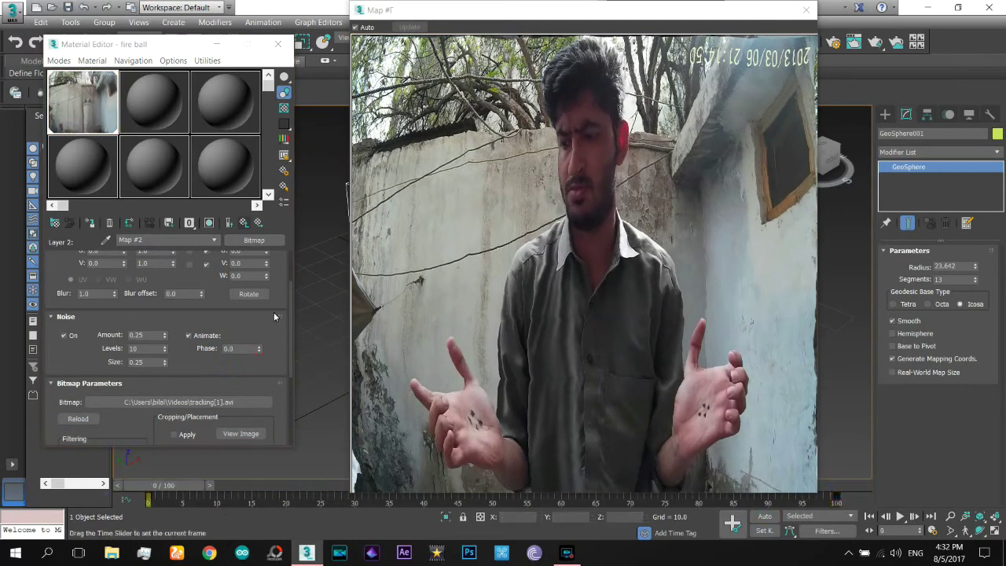
{"action": "left_click", "coordinate": [214, 361]}
{"action": "left_click", "coordinate": [244, 224]}
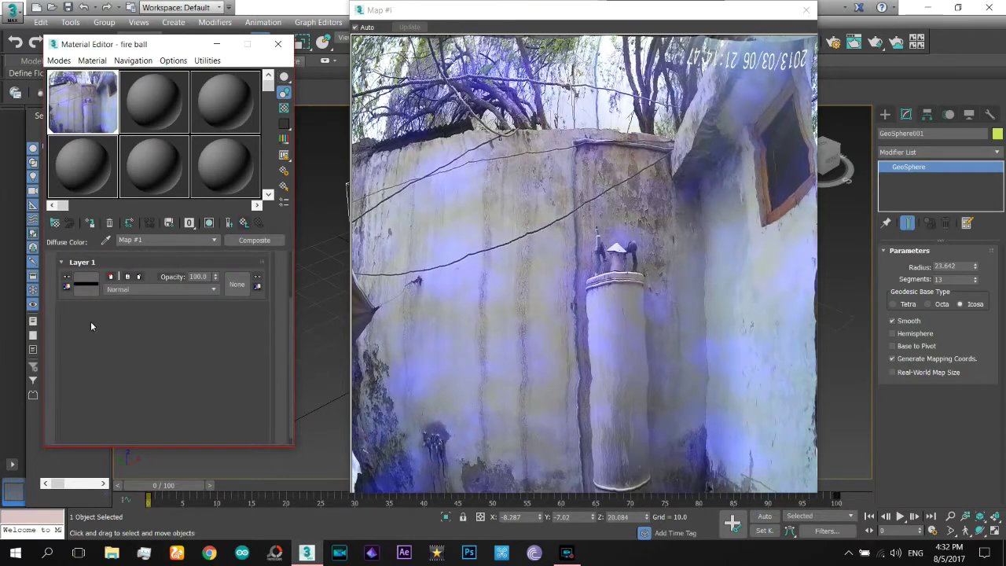
Step: Show the fire ball texture on the sphere, set Self-Illumination to 100, and close the Material Editor
{"action": "left_click", "coordinate": [246, 223]}
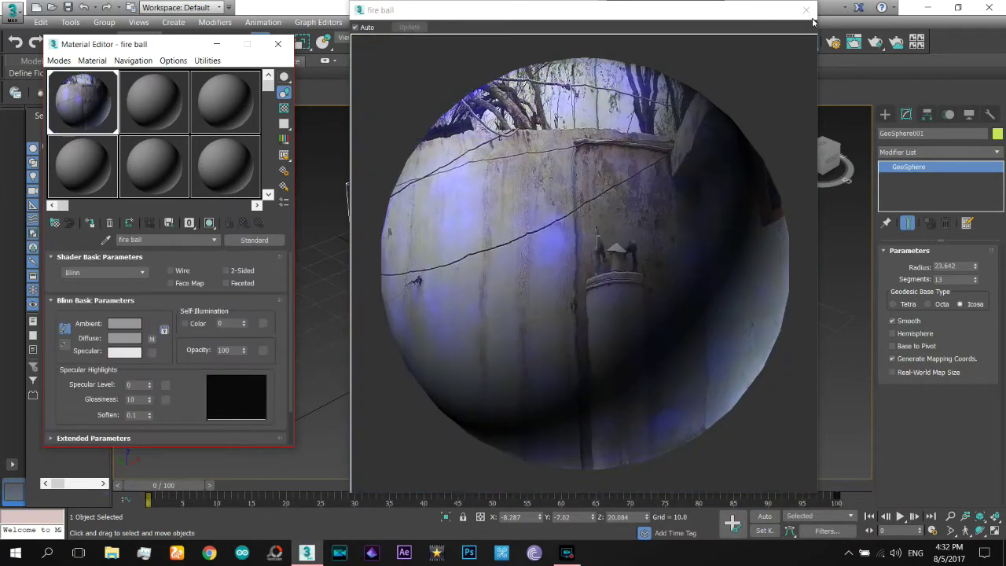
{"action": "left_click", "coordinate": [808, 10]}
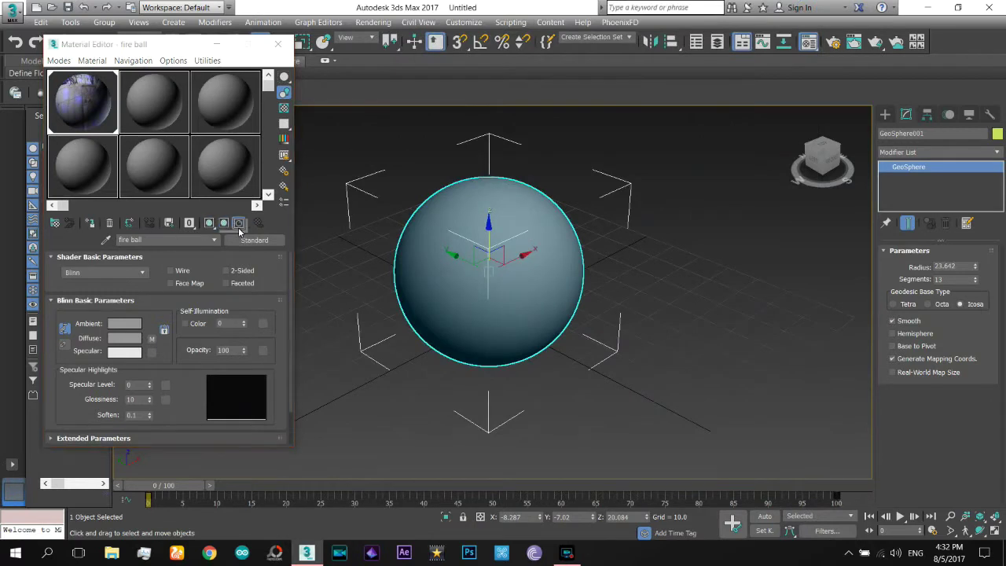
{"action": "left_click", "coordinate": [209, 224]}
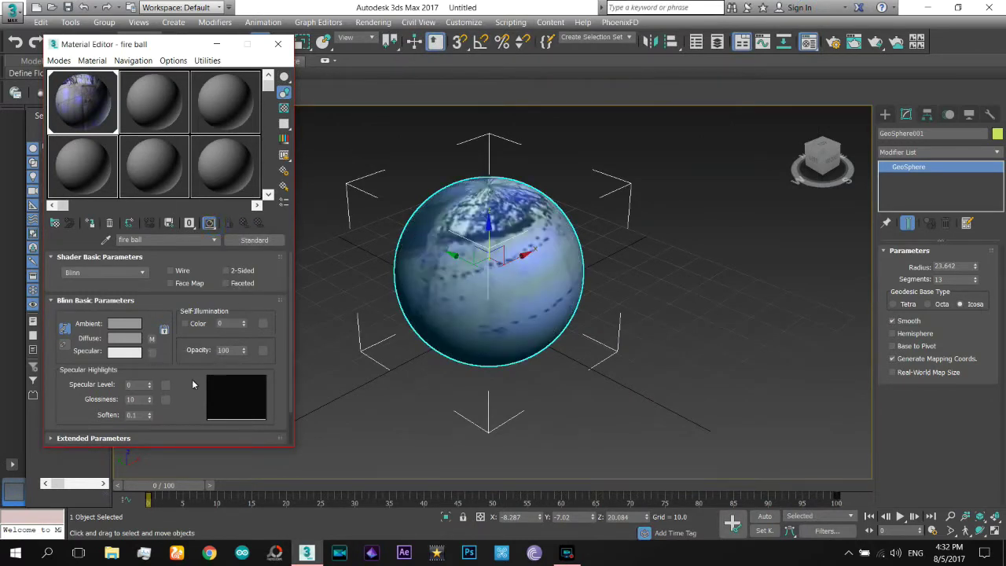
{"action": "left_click_drag", "start_coordinate": [252, 238], "coordinate": [265, 327]}
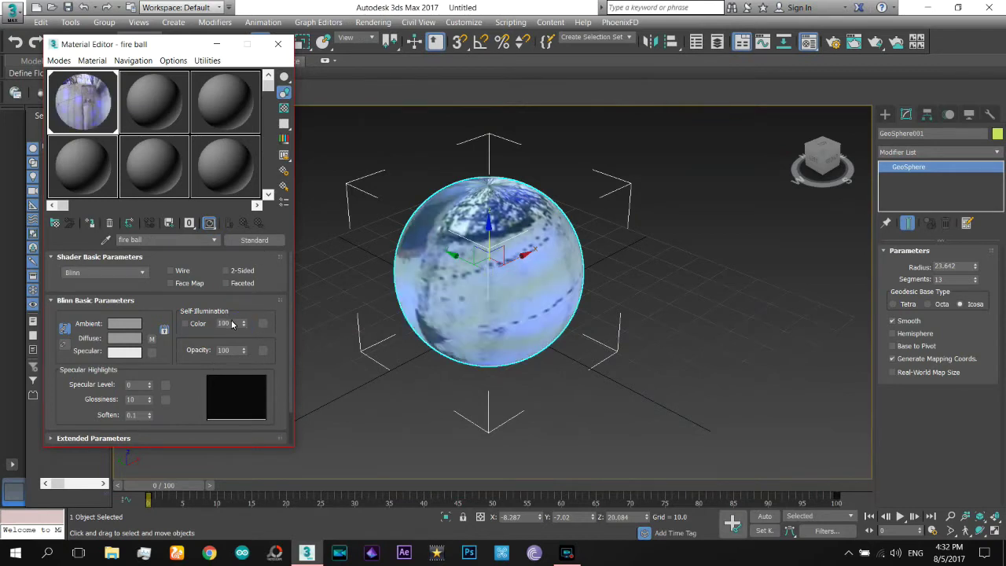
{"action": "left_click", "coordinate": [278, 44]}
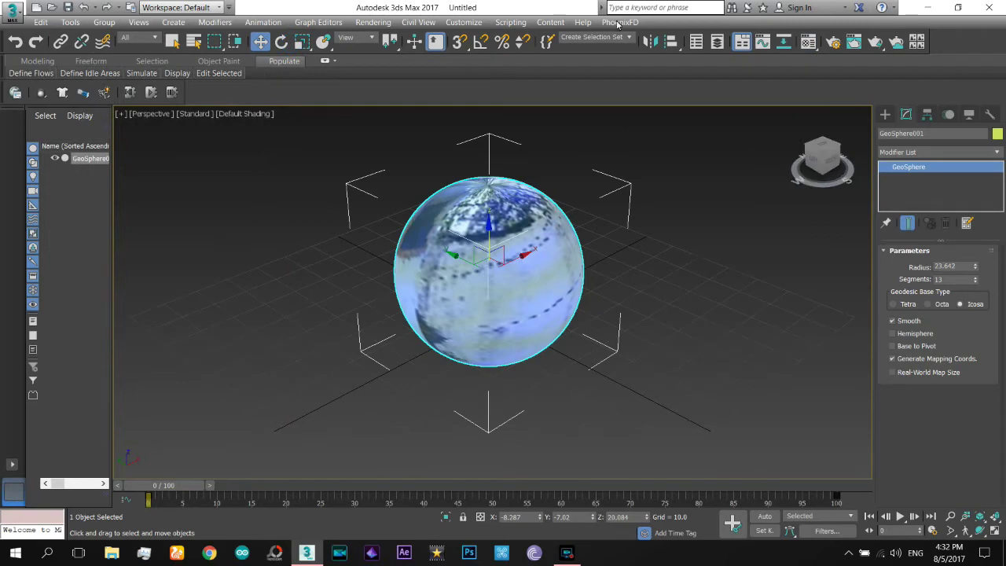
Step: Reopen the Material Editor to Layer 1's Smoke map settings (size 40, 5 iterations)
{"action": "left_click", "coordinate": [808, 41]}
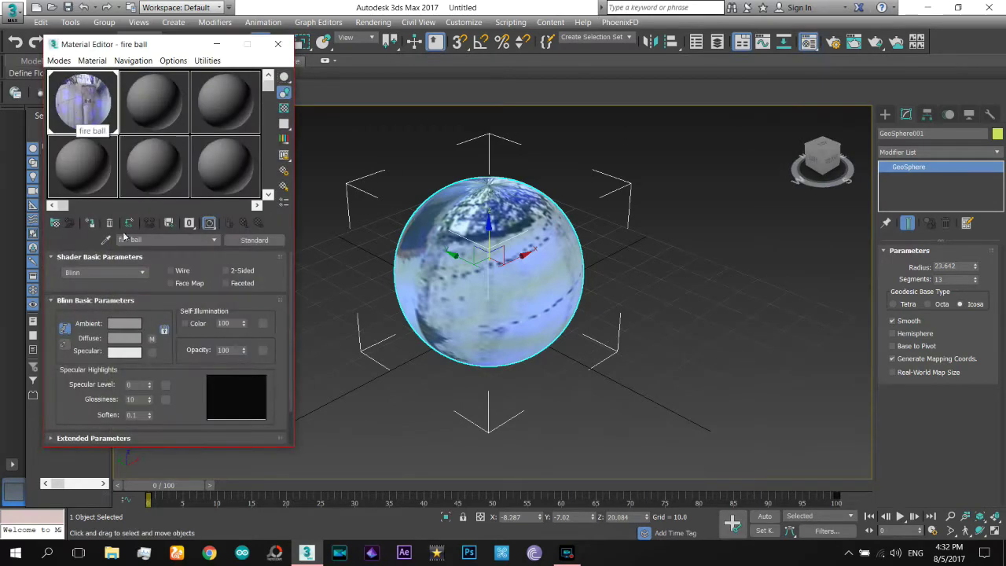
{"action": "left_click", "coordinate": [152, 338]}
{"action": "left_click", "coordinate": [82, 360]}
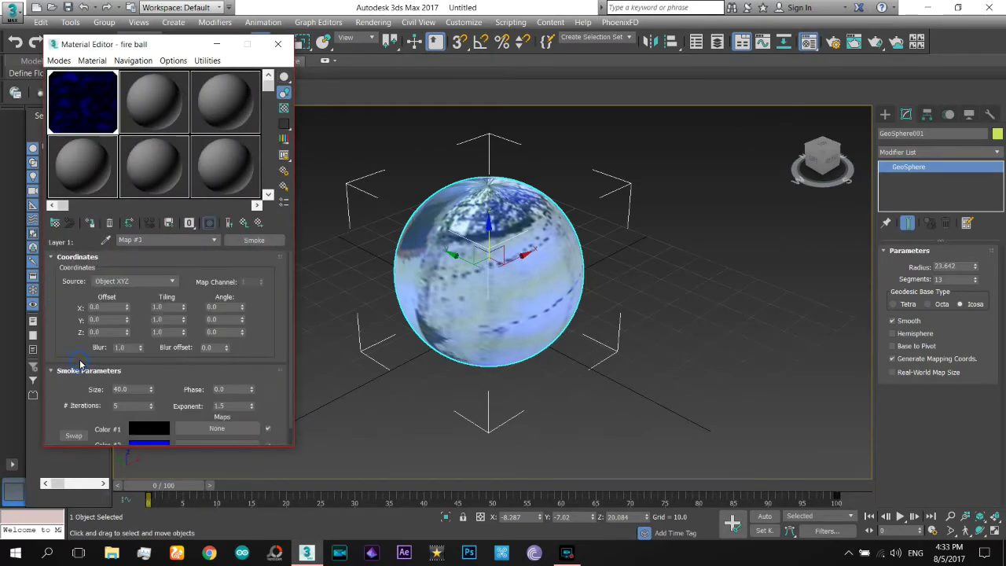
{"action": "scroll", "coordinate": [70, 410], "scroll_direction": "down", "scroll_amount": 2}
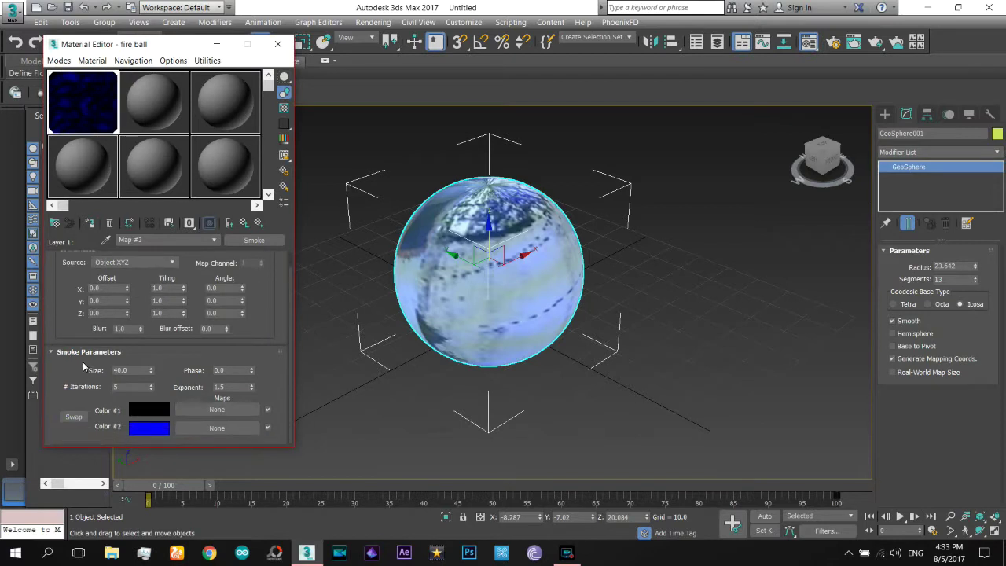
{"action": "left_click", "coordinate": [764, 517]}
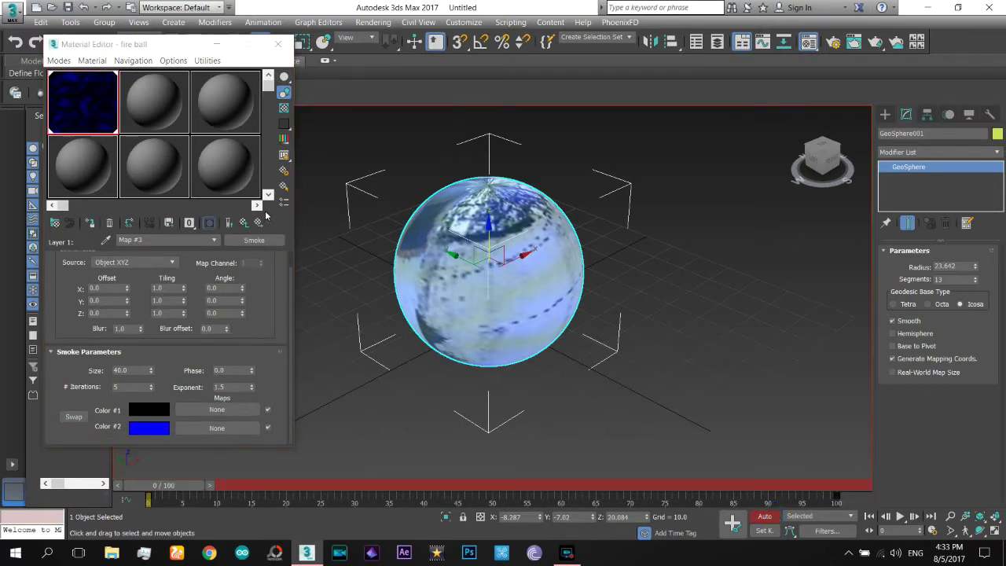
{"action": "left_click", "coordinate": [765, 516]}
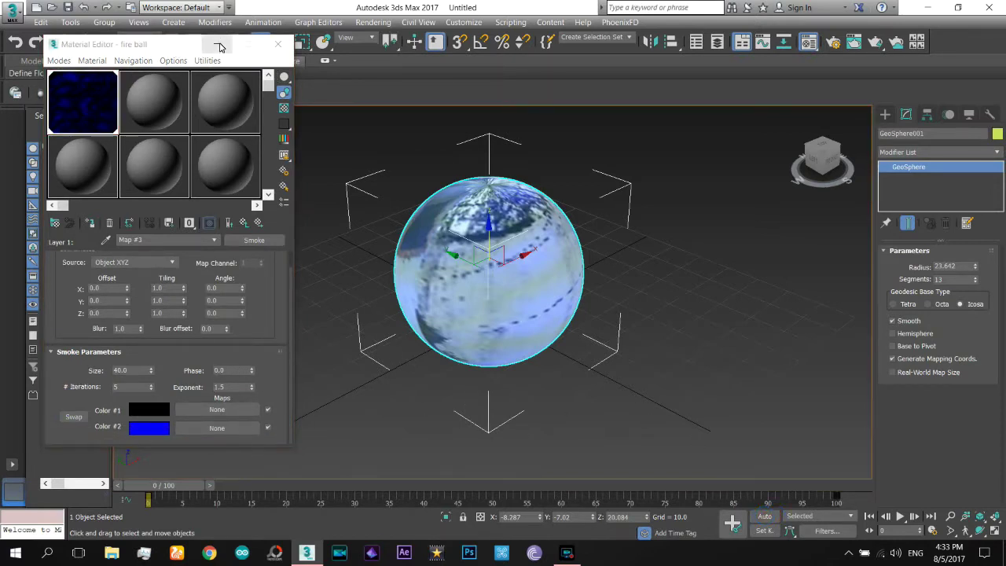
{"action": "left_click", "coordinate": [138, 22]}
{"action": "mouse_move", "coordinate": [179, 254]}
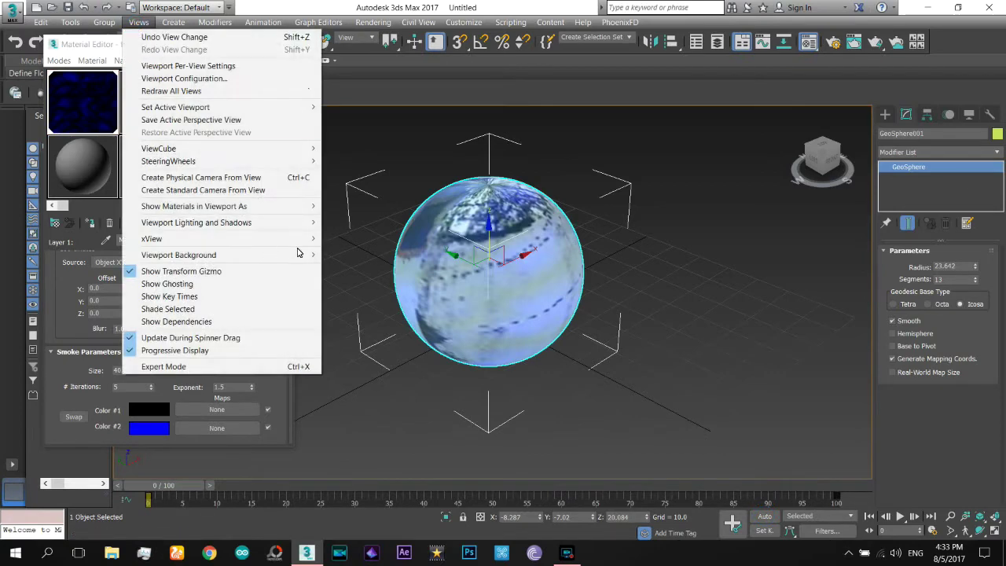
Step: Set tracking[1].avi as an animated viewport background file
{"action": "left_click", "coordinate": [381, 312]}
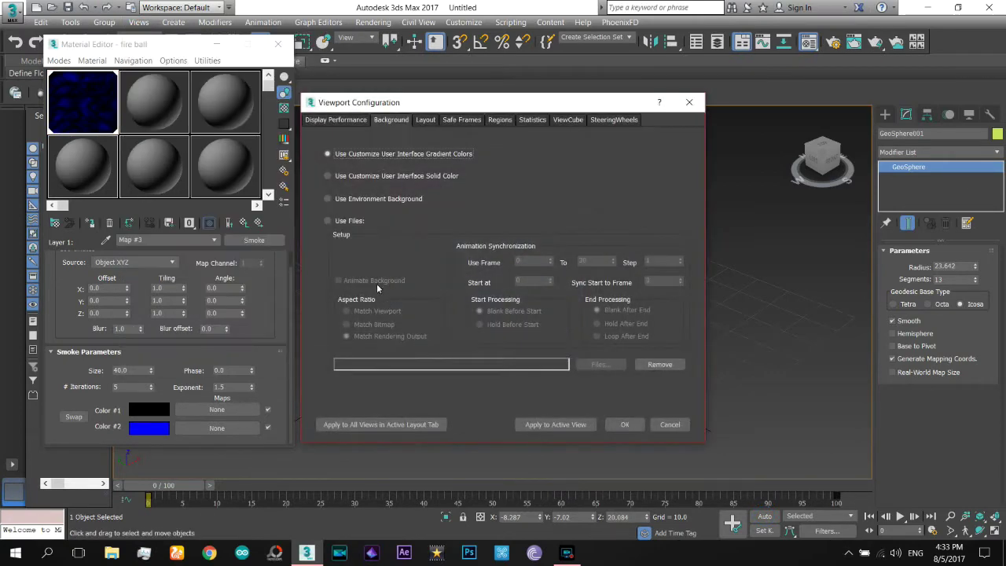
{"action": "left_click", "coordinate": [348, 222]}
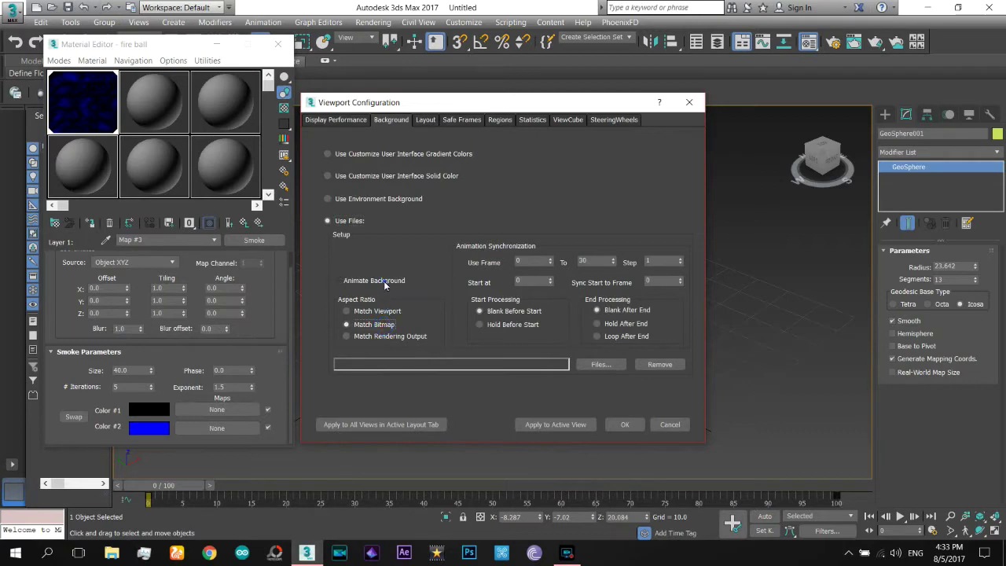
{"action": "left_click", "coordinate": [621, 364]}
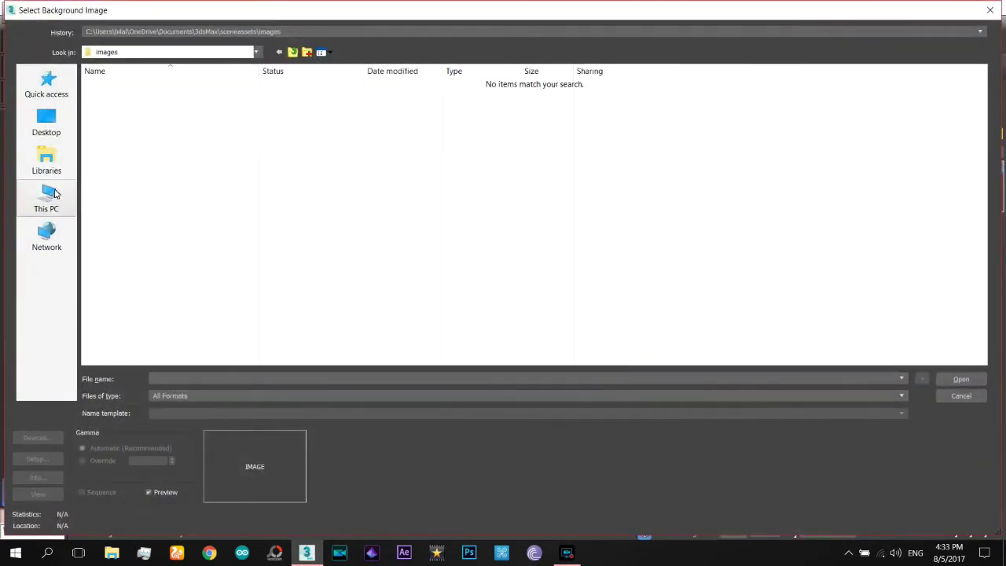
{"action": "left_click", "coordinate": [47, 161]}
{"action": "double_click", "coordinate": [833, 83]}
{"action": "scroll", "coordinate": [649, 229], "scroll_direction": "down", "scroll_amount": 3}
{"action": "left_click", "coordinate": [724, 224]}
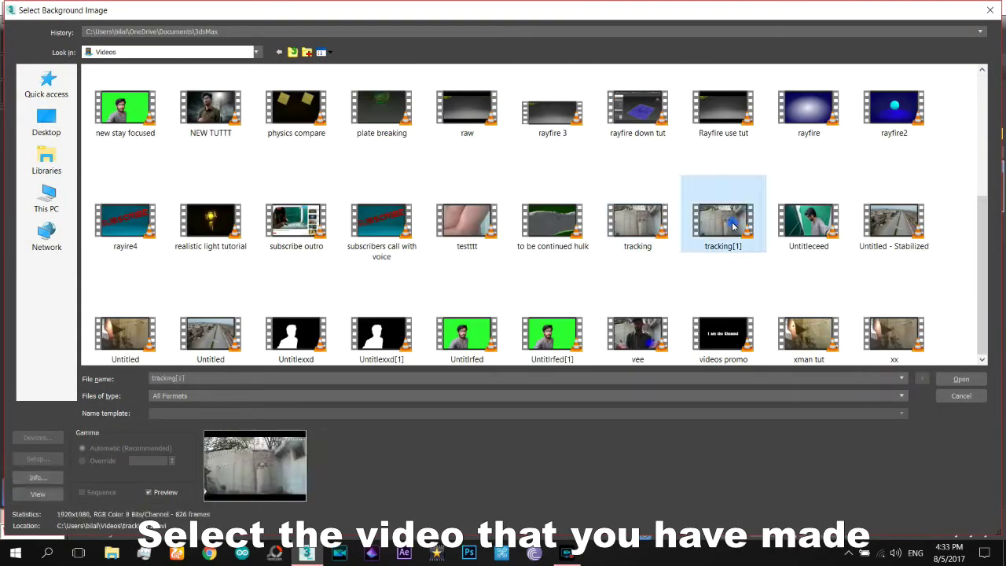
{"action": "double_click", "coordinate": [723, 224]}
{"action": "left_click", "coordinate": [384, 425]}
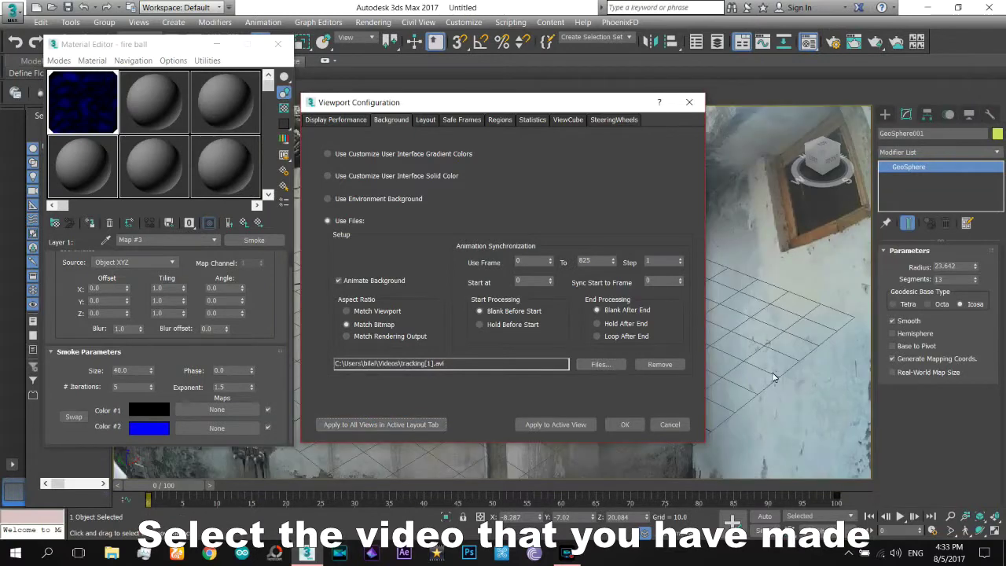
{"action": "left_click", "coordinate": [625, 424]}
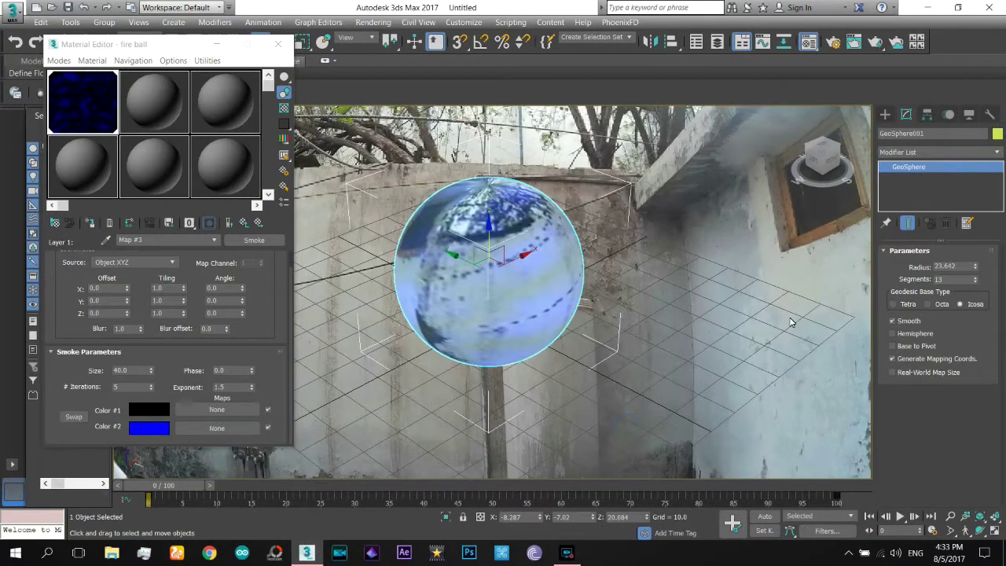
Step: Reopen the viewport background settings to check the footage ends at frame 825
{"action": "left_click", "coordinate": [138, 22]}
{"action": "left_click", "coordinate": [378, 372]}
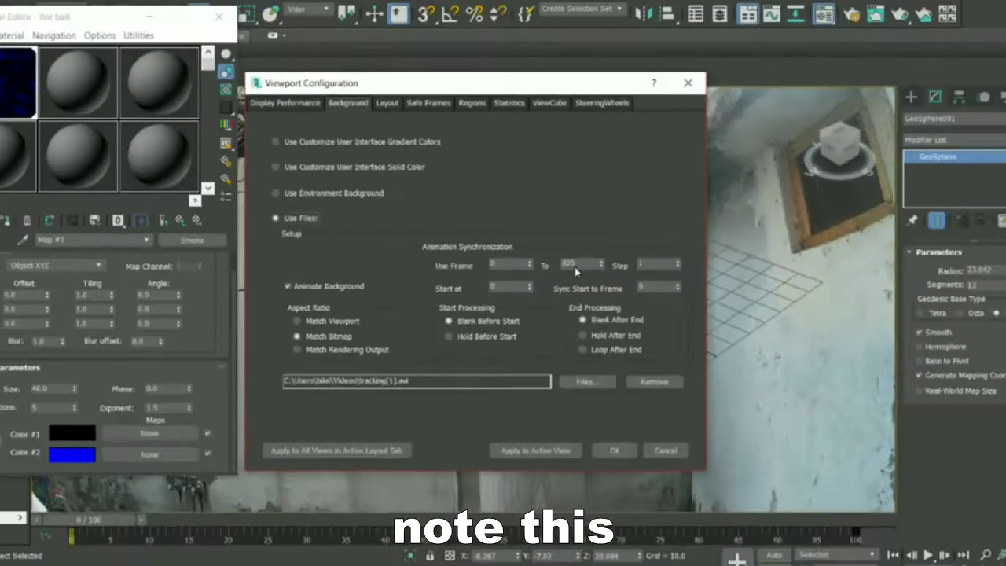
{"action": "double_click", "coordinate": [585, 261]}
{"action": "left_click", "coordinate": [625, 425]}
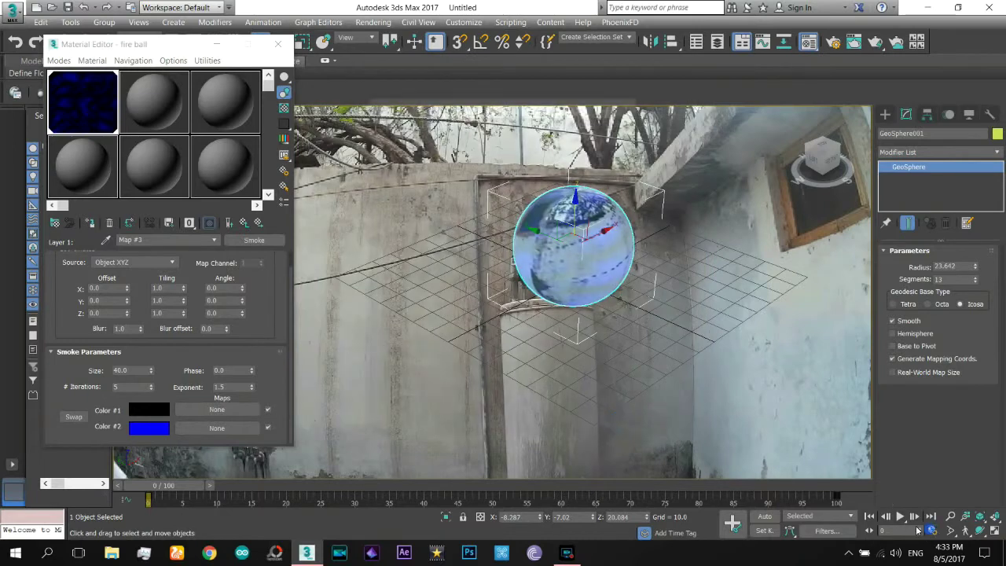
Step: Extend the timeline to 825 frames and move the phase key from frame 100 to about 804
{"action": "left_click", "coordinate": [929, 531]}
{"action": "double_click", "coordinate": [448, 313]}
{"action": "type", "text": "825"}
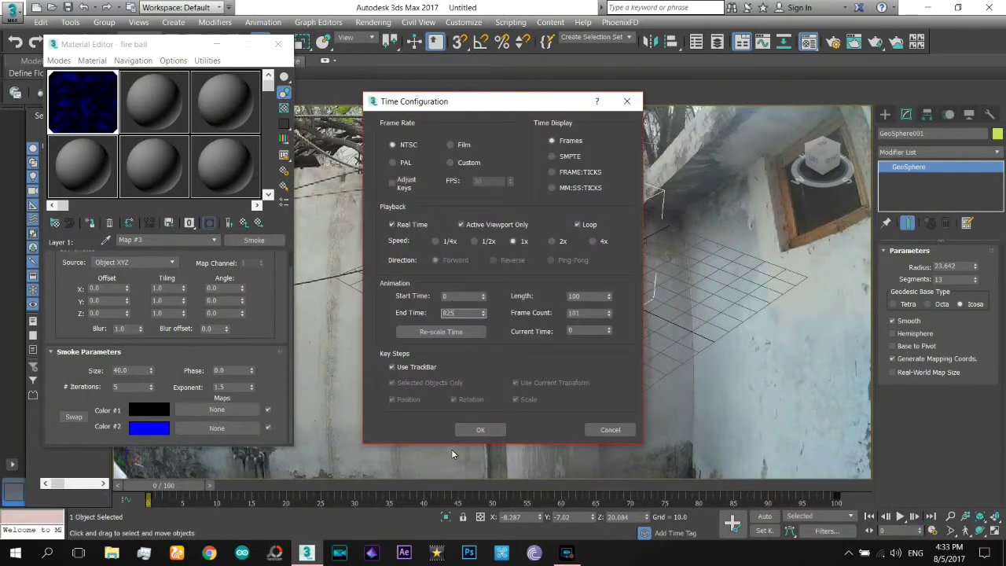
{"action": "left_click", "coordinate": [474, 431]}
{"action": "left_click_drag", "start_coordinate": [230, 510], "coordinate": [838, 507]}
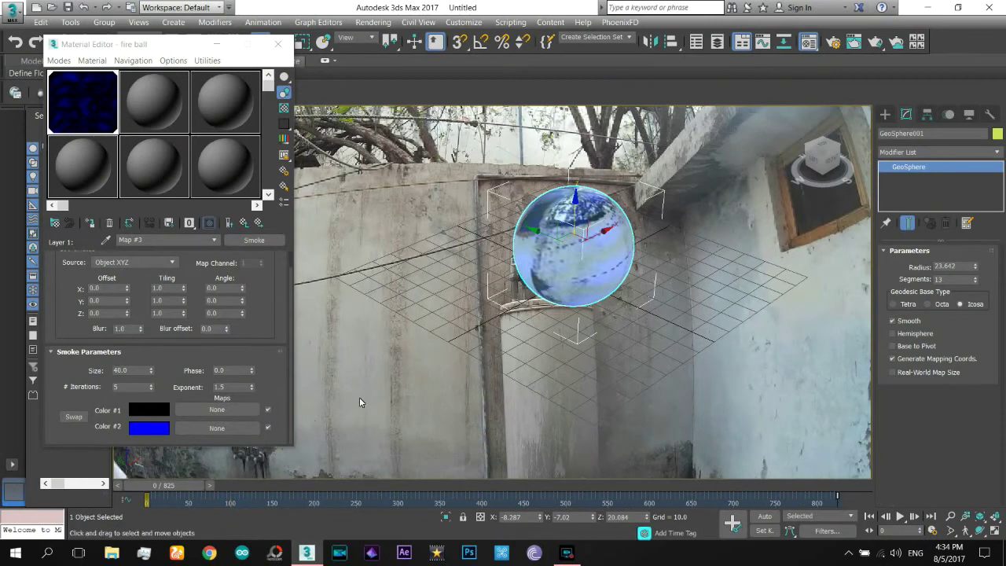
Step: Animate the Layer 1 Smoke phase from 0 to 50 by frame 825 and preview it
{"action": "key", "text": "n"}
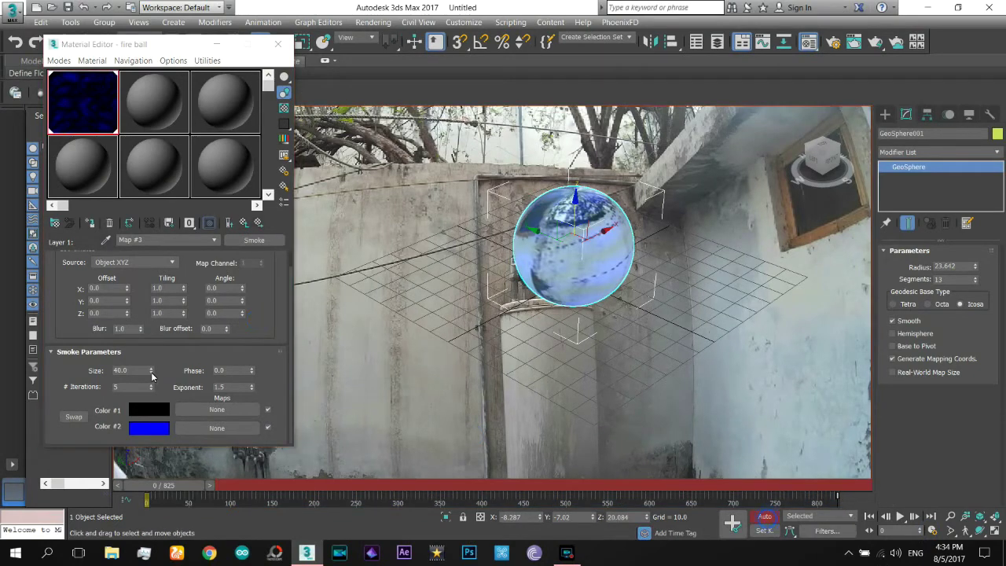
{"action": "left_click", "coordinate": [251, 370]}
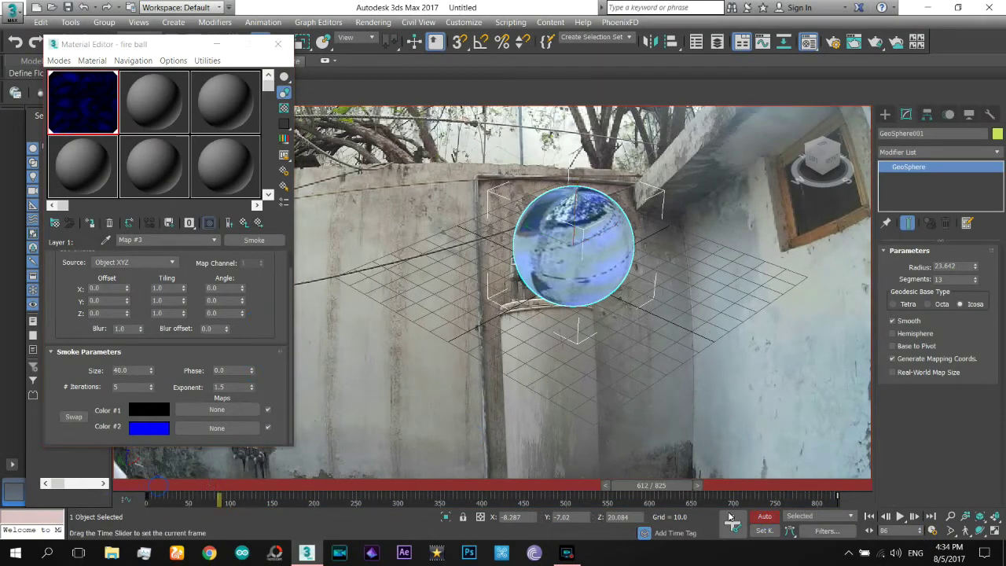
{"action": "left_click_drag", "start_coordinate": [167, 486], "coordinate": [817, 485]}
{"action": "double_click", "coordinate": [226, 371]}
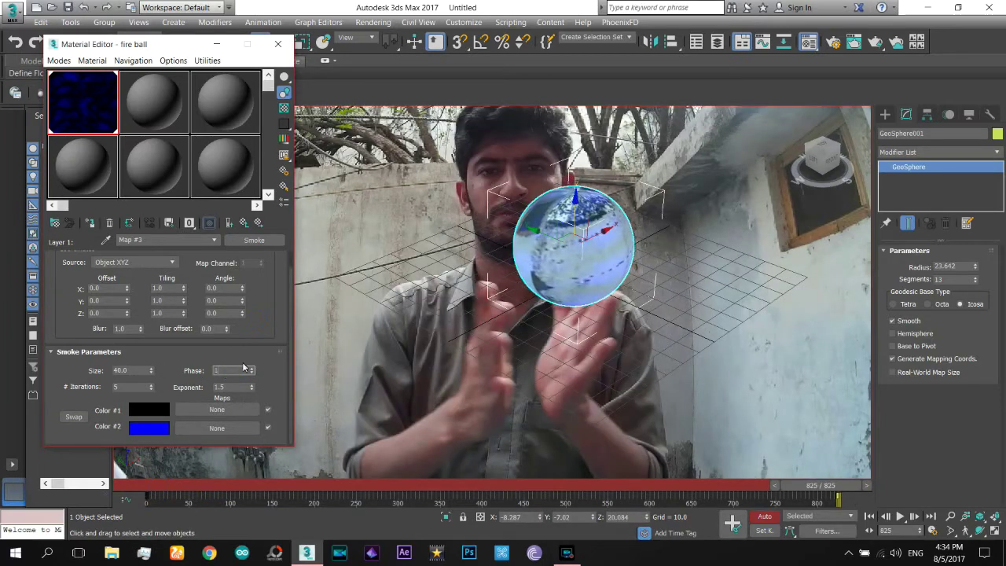
{"action": "type", "text": "50"}
{"action": "left_click", "coordinate": [765, 517]}
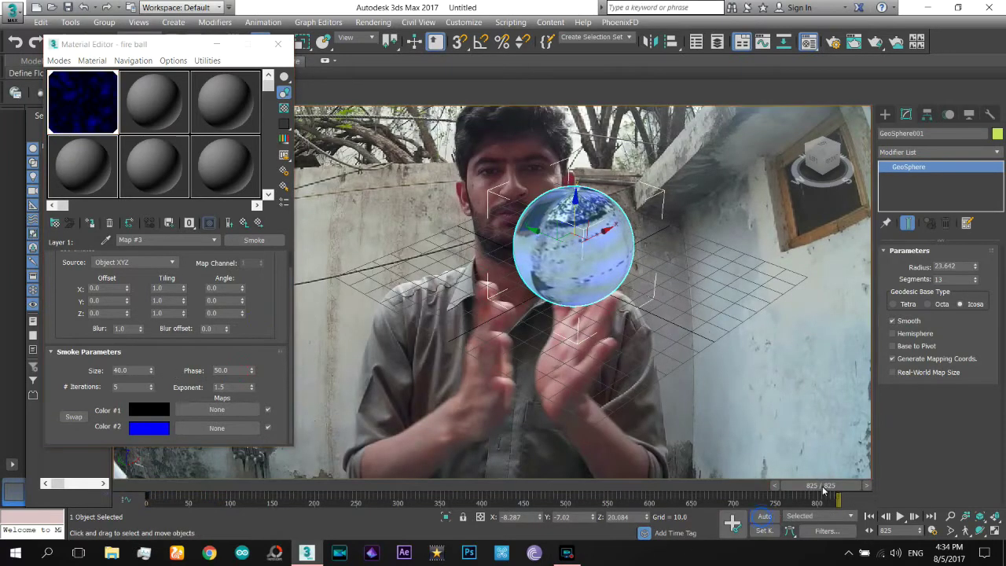
{"action": "left_click_drag", "start_coordinate": [838, 503], "coordinate": [838, 503]}
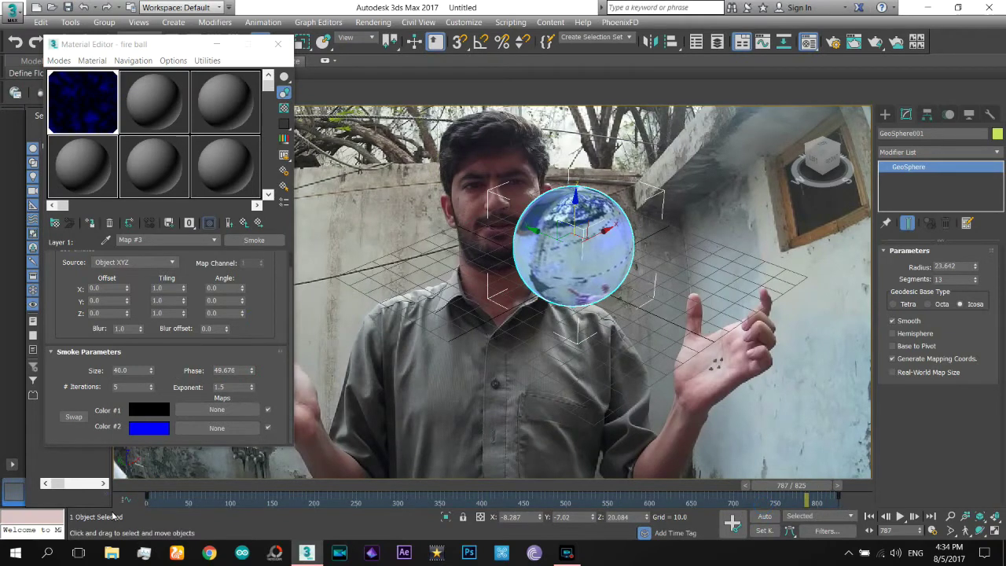
{"action": "mouse_move", "coordinate": [146, 486]}
{"action": "left_mouse_down"}
{"action": "mouse_move", "coordinate": [270, 490]}
{"action": "mouse_move", "coordinate": [388, 468]}
{"action": "left_mouse_up"}
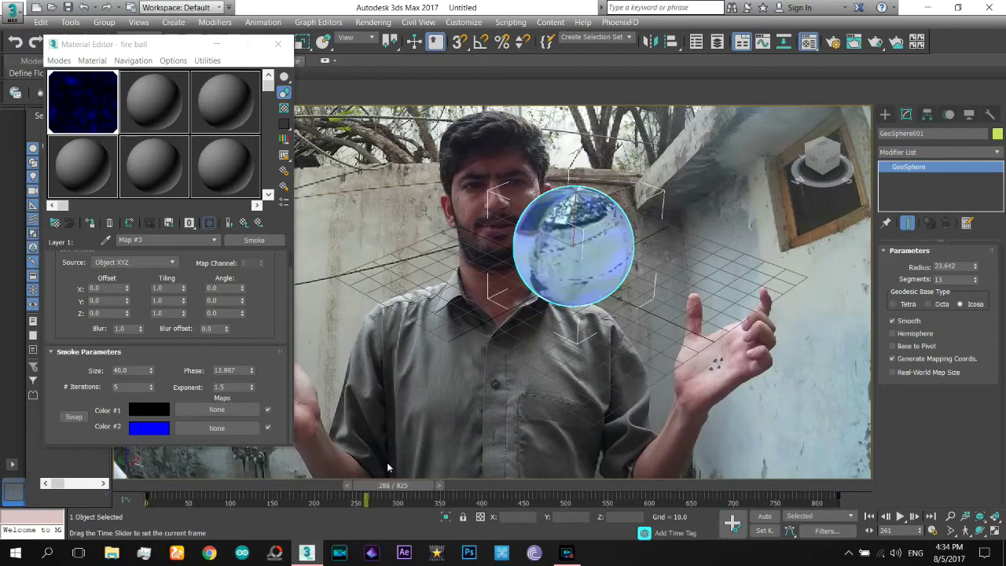
Step: Close the Material Editor and set a tracking[1].avi Bitmap as the Environment Map
{"action": "left_click", "coordinate": [244, 222]}
{"action": "left_click", "coordinate": [277, 44]}
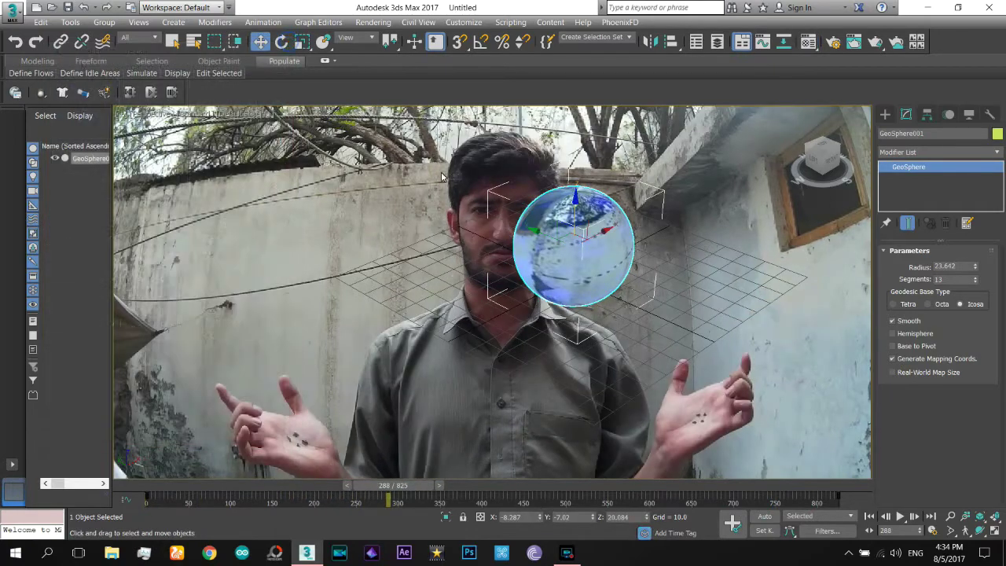
{"action": "left_click", "coordinate": [373, 22]}
{"action": "left_click", "coordinate": [417, 218]}
{"action": "left_click", "coordinate": [865, 173]}
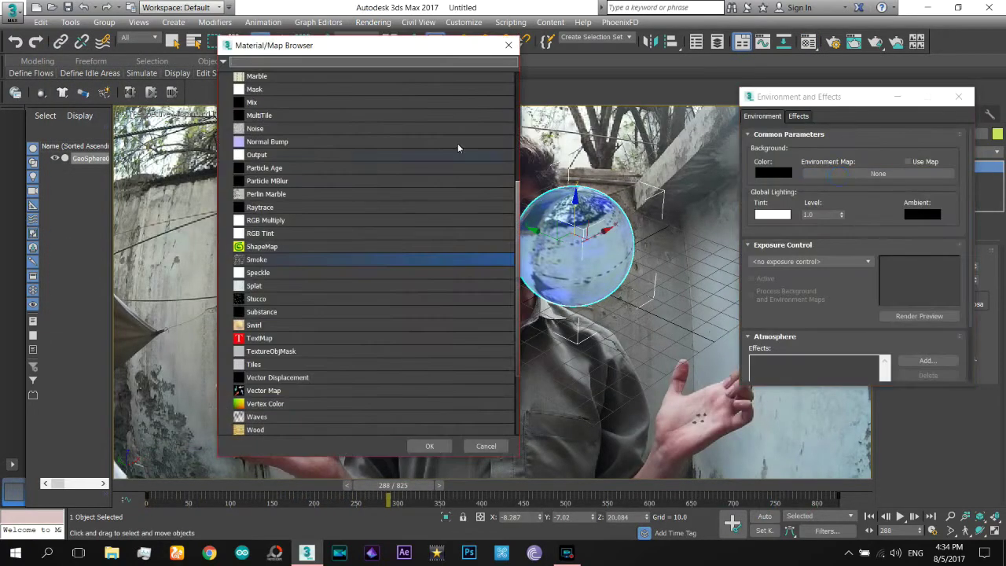
{"action": "scroll", "coordinate": [278, 173], "scroll_direction": "up", "scroll_amount": 5}
{"action": "scroll", "coordinate": [279, 173], "scroll_direction": "up", "scroll_amount": 5}
{"action": "double_click", "coordinate": [278, 108]}
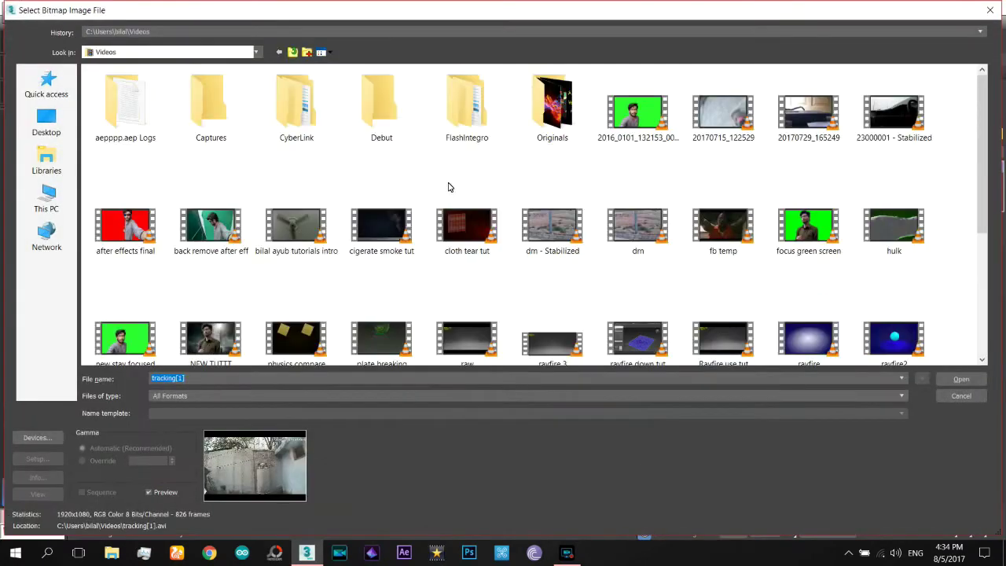
{"action": "scroll", "coordinate": [809, 330], "scroll_direction": "down", "scroll_amount": 2}
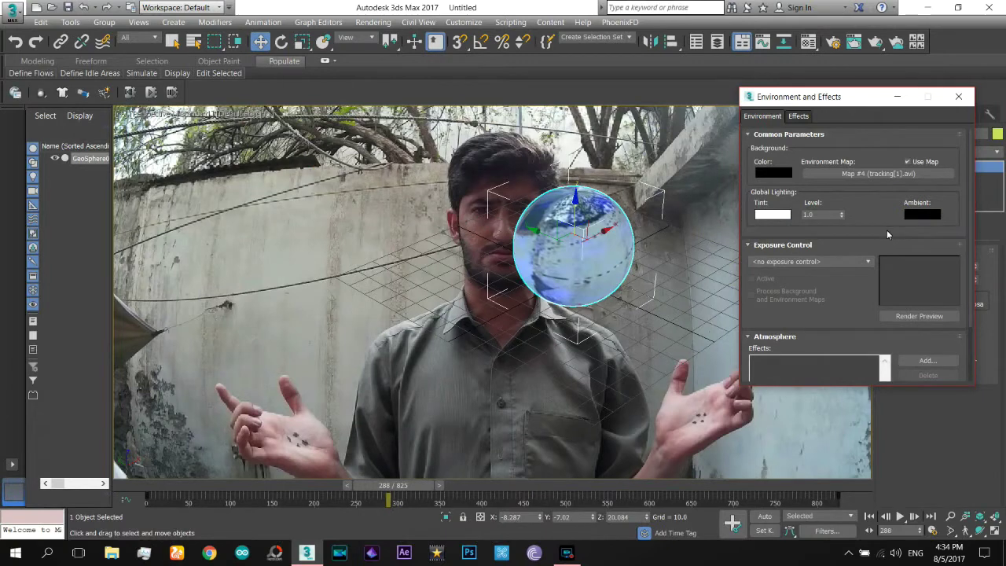
Step: Test-render the current frame and close the render window
{"action": "left_click", "coordinate": [372, 22]}
{"action": "left_click", "coordinate": [375, 36]}
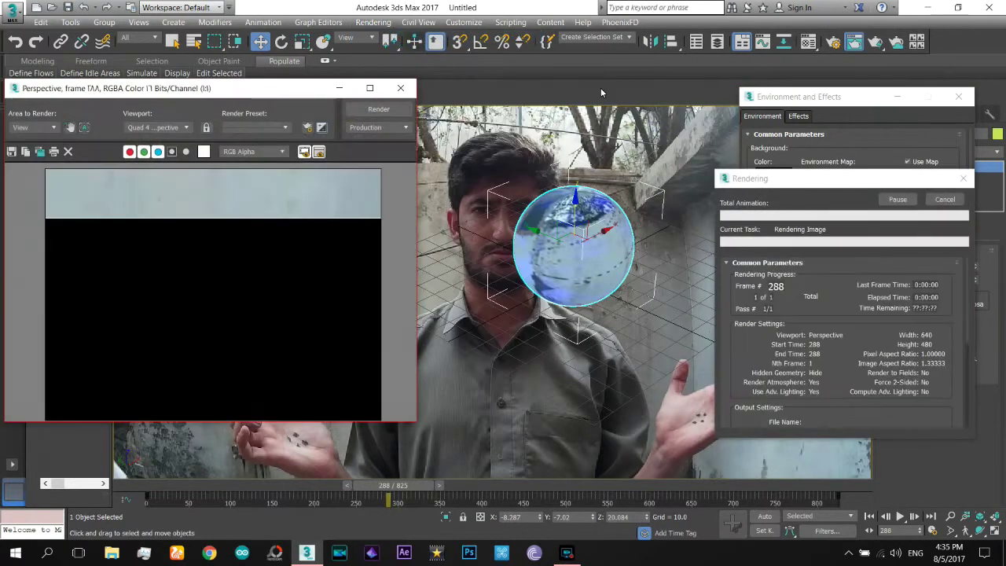
{"action": "left_click", "coordinate": [400, 87]}
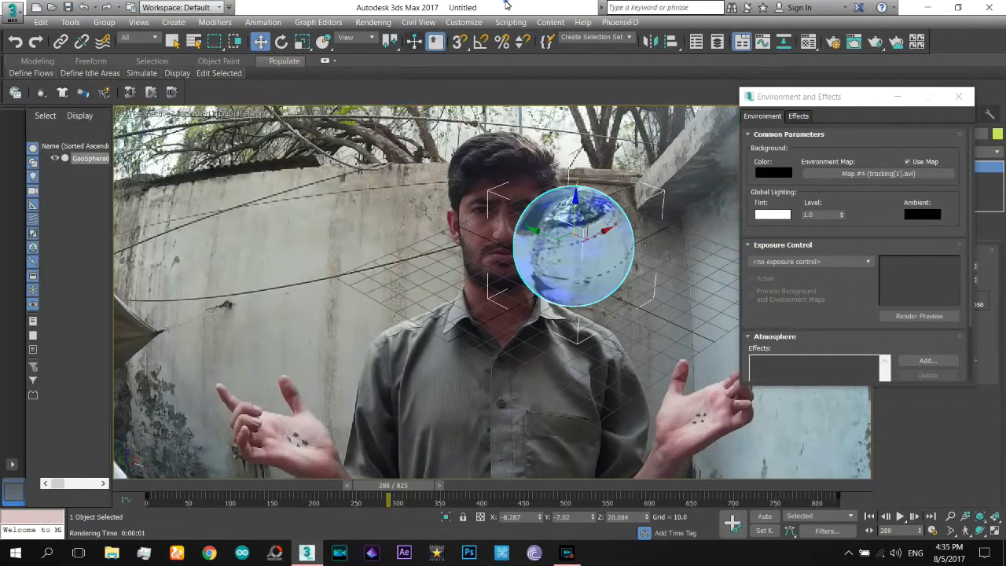
Step: In a new material slot, set Diffuse to the tracking[1].avi bitmap with Screen environment mapping
{"action": "left_click", "coordinate": [810, 41]}
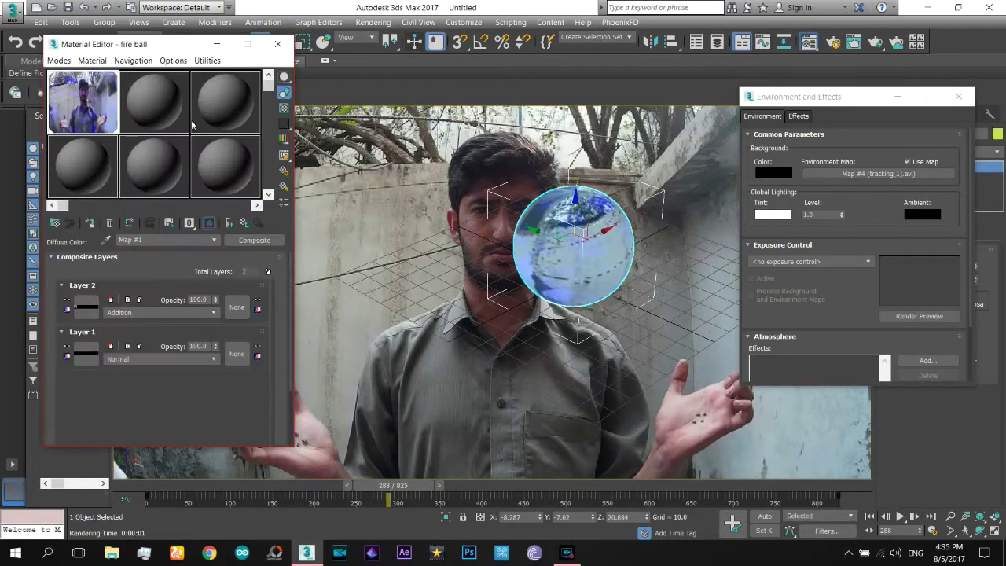
{"action": "left_click", "coordinate": [141, 115]}
{"action": "left_click", "coordinate": [150, 339]}
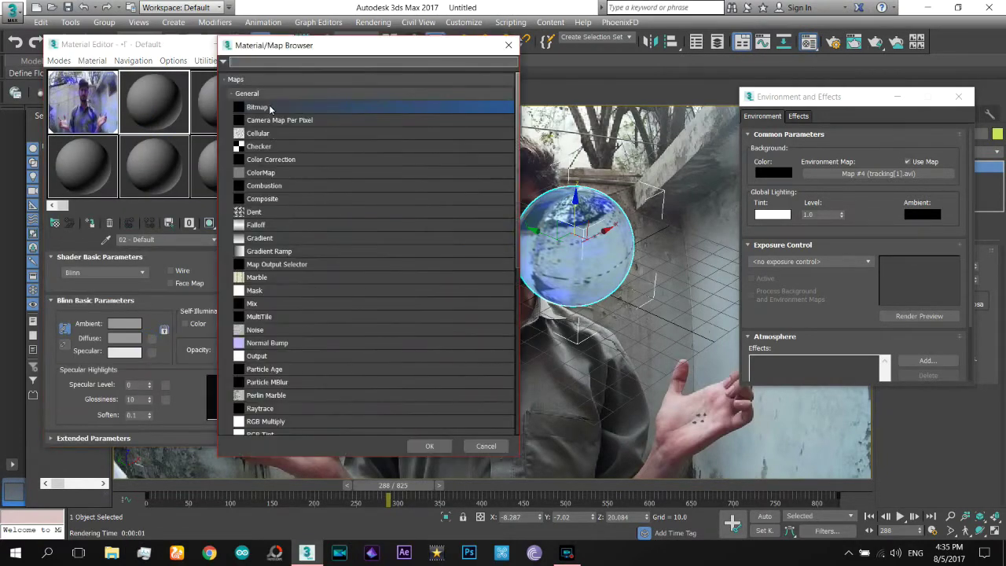
{"action": "double_click", "coordinate": [267, 105]}
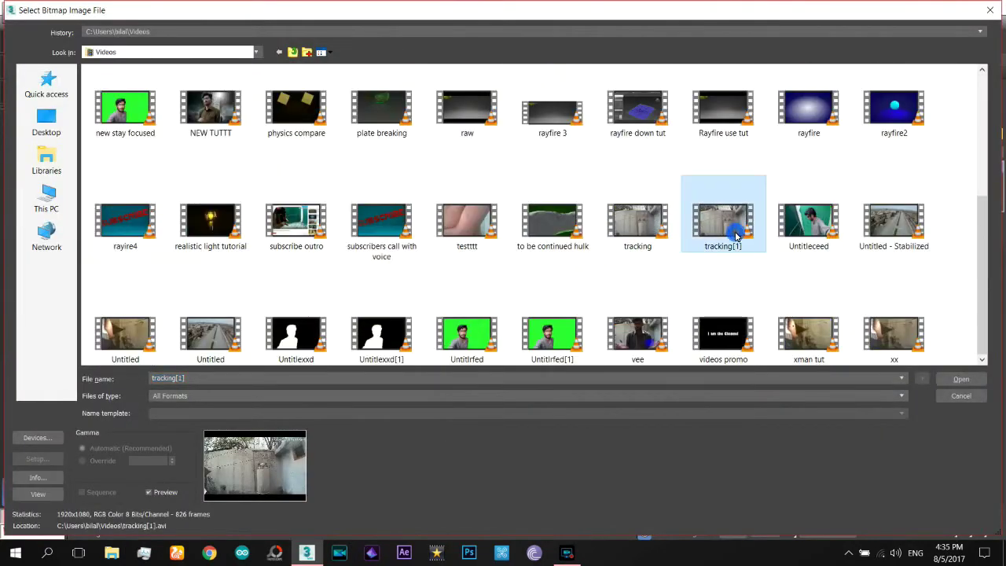
{"action": "double_click", "coordinate": [724, 224]}
{"action": "left_click", "coordinate": [103, 275]}
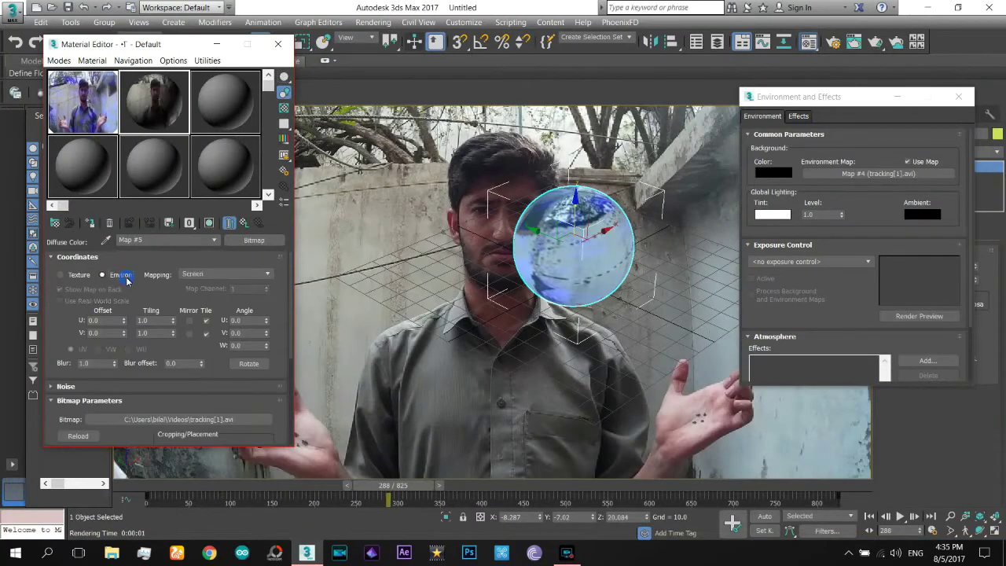
{"action": "left_click", "coordinate": [244, 225]}
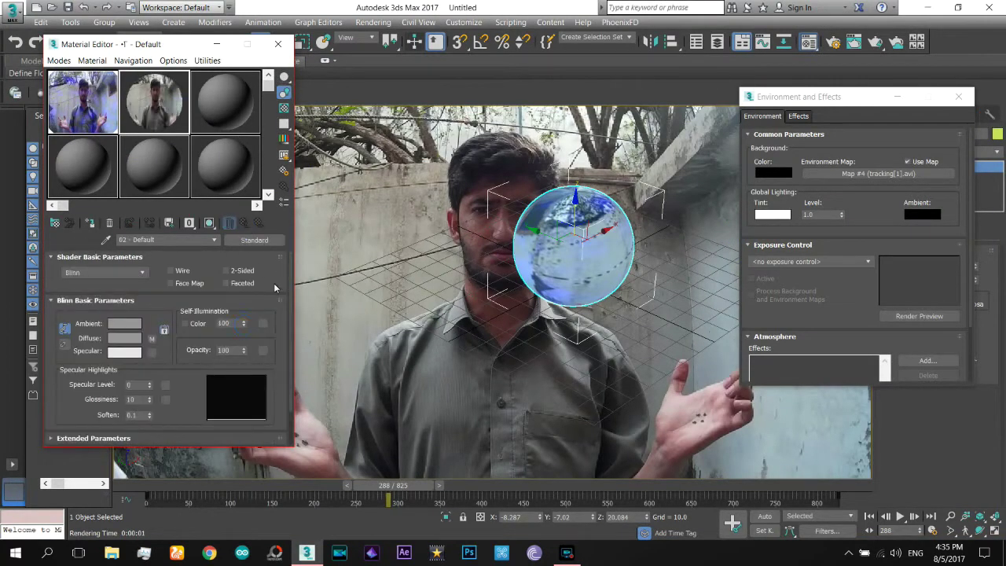
Step: Instance the footage map as the Environment Map, then return to the fire ball material
{"action": "left_click_drag", "start_coordinate": [152, 338], "coordinate": [872, 174]}
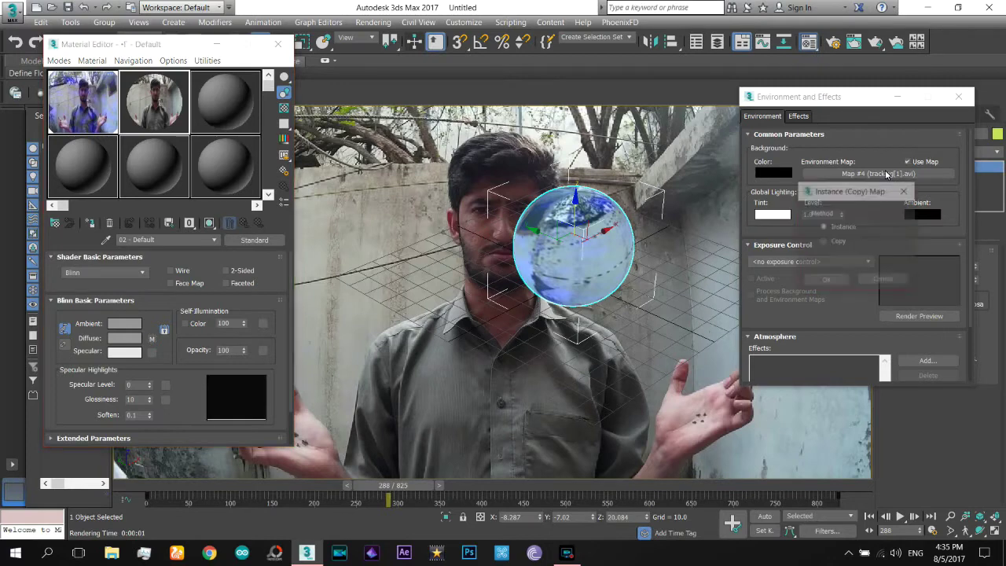
{"action": "left_click", "coordinate": [826, 280]}
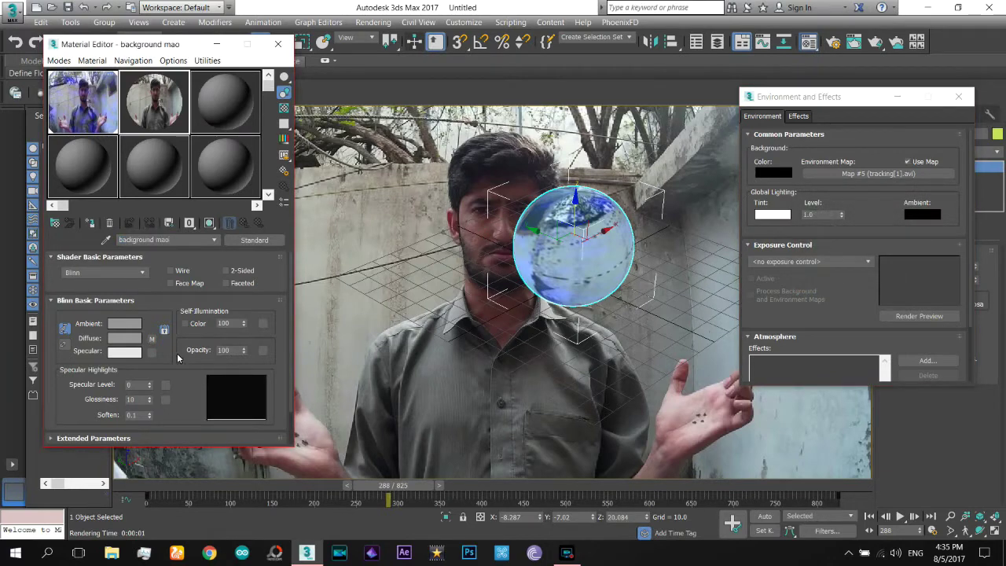
{"action": "left_click", "coordinate": [153, 102]}
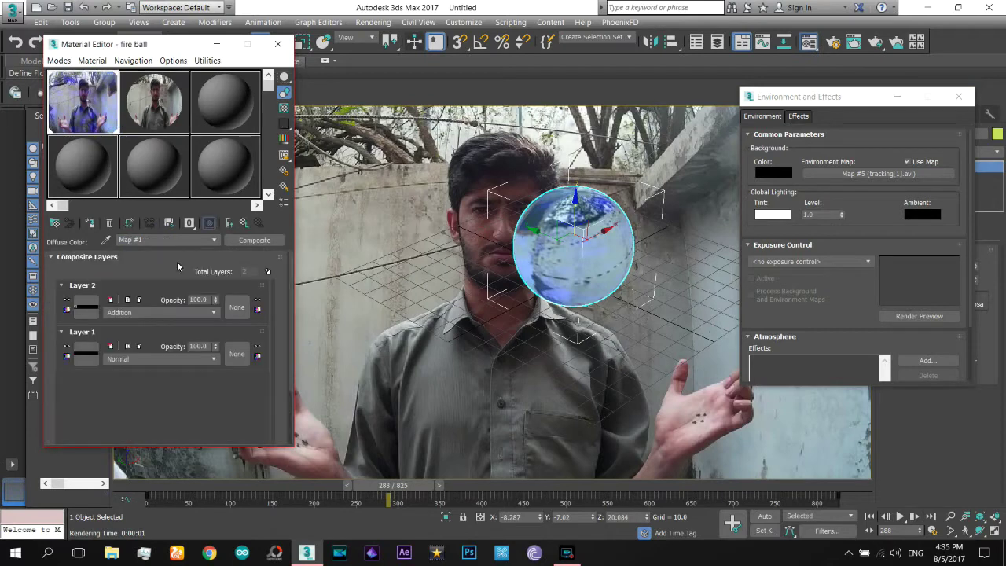
{"action": "left_click", "coordinate": [245, 224]}
Step: Render a quick test of the current frame and close it
{"action": "left_click", "coordinate": [373, 22]}
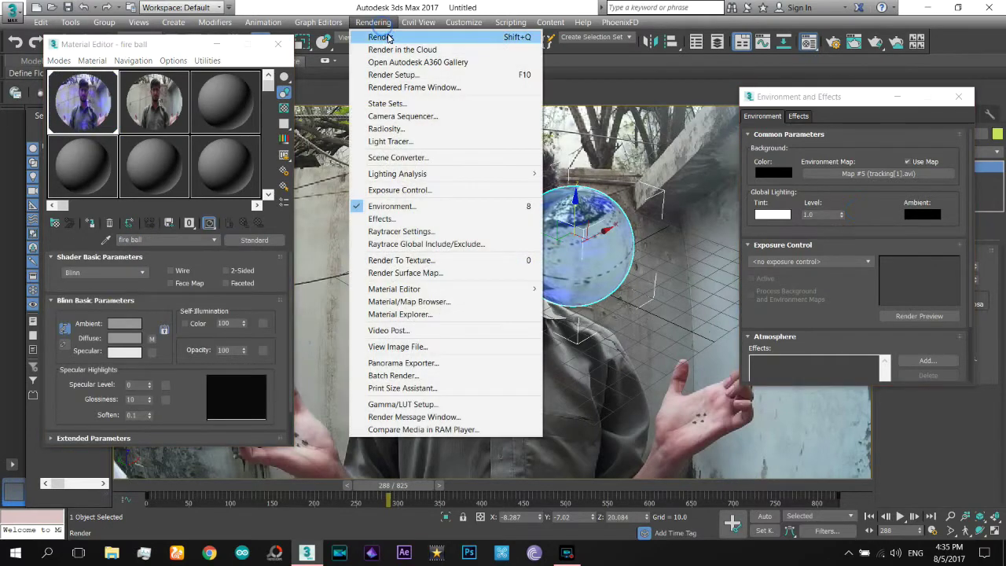
{"action": "left_click", "coordinate": [377, 35]}
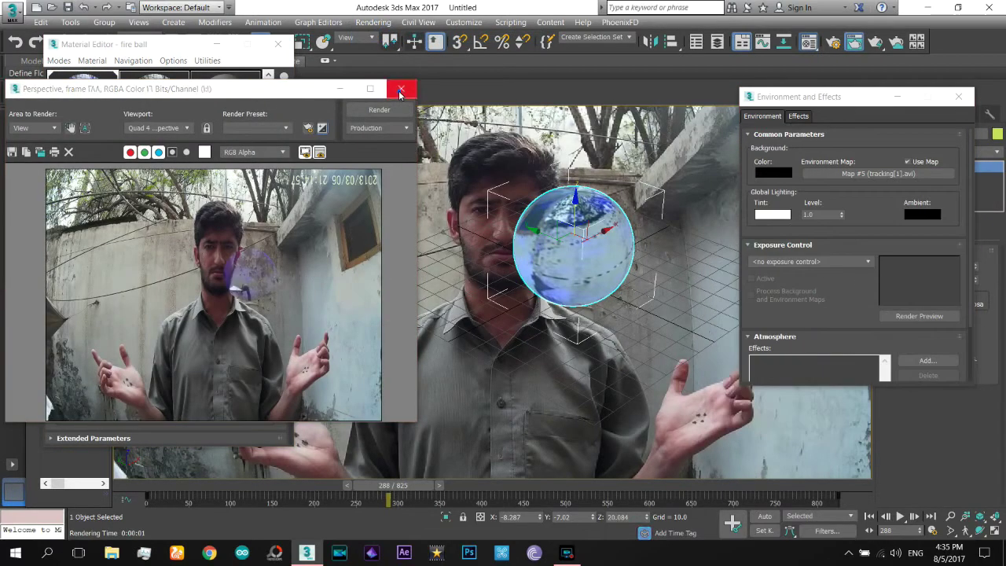
{"action": "left_click", "coordinate": [401, 88]}
Step: Render frame 288 at 1280×720, then close the render, Render Setup and Environment windows
{"action": "left_click", "coordinate": [373, 22]}
{"action": "left_click", "coordinate": [392, 74]}
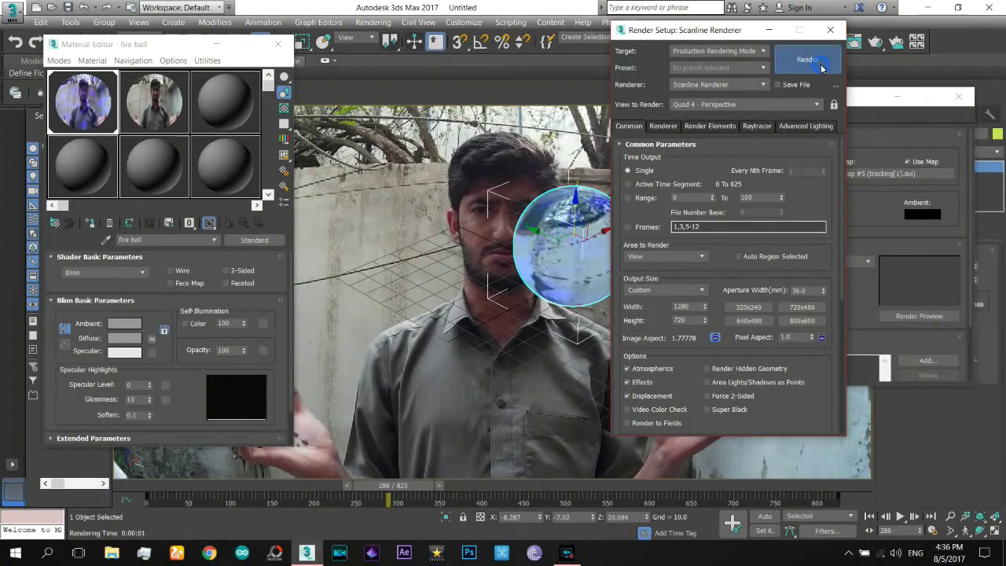
{"action": "left_click", "coordinate": [817, 60]}
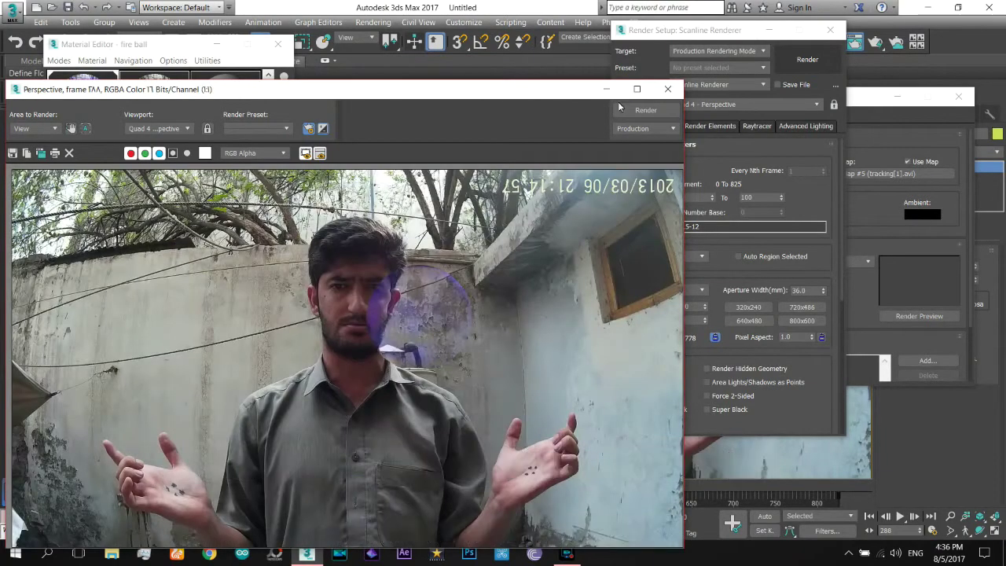
{"action": "left_click", "coordinate": [667, 89]}
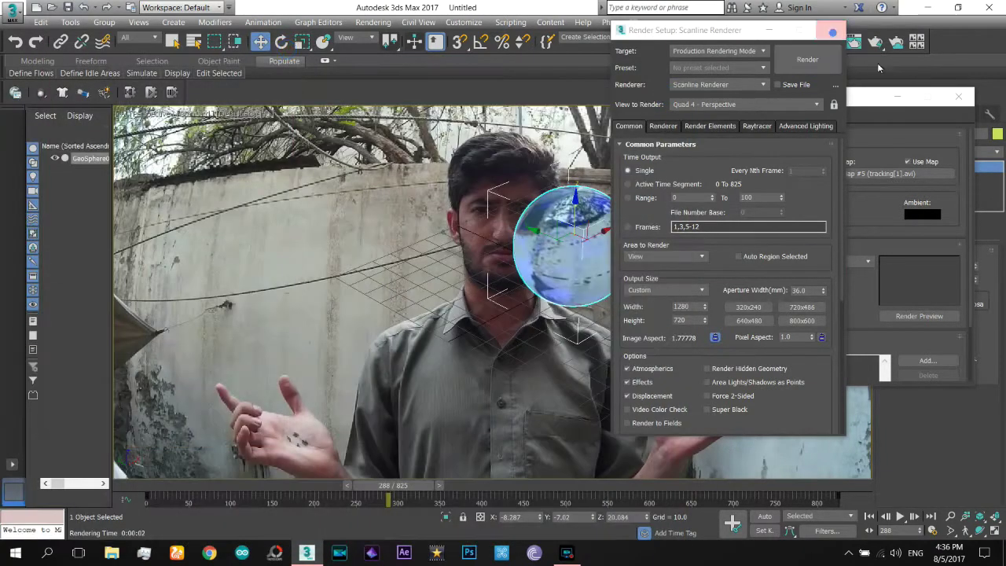
{"action": "left_click", "coordinate": [831, 30]}
{"action": "left_click", "coordinate": [958, 96]}
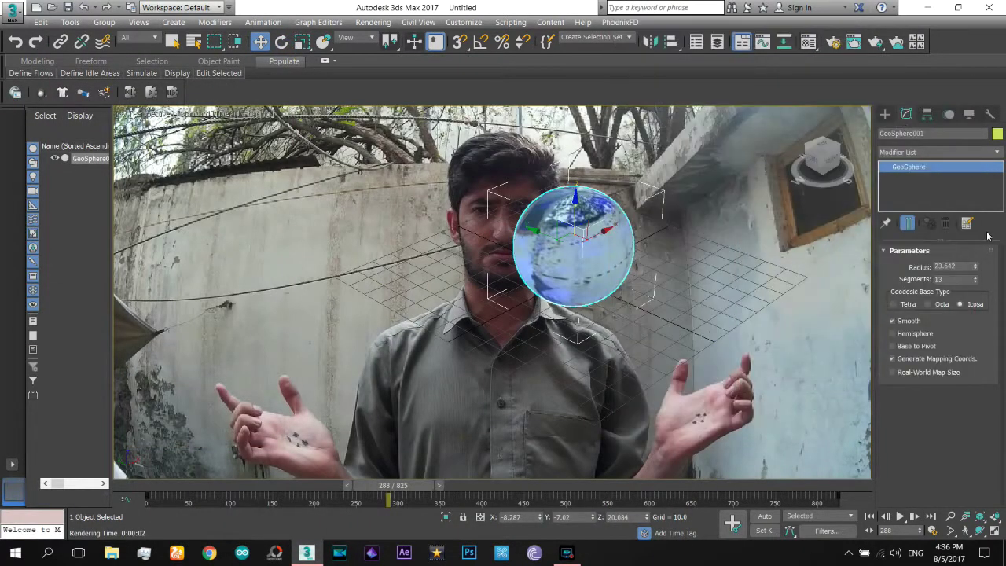
Step: Create target camera Camera001 with its target zeroed in X and Y, pulled back along Y
{"action": "left_click", "coordinate": [886, 115]}
{"action": "left_click", "coordinate": [933, 133]}
{"action": "left_click", "coordinate": [964, 191]}
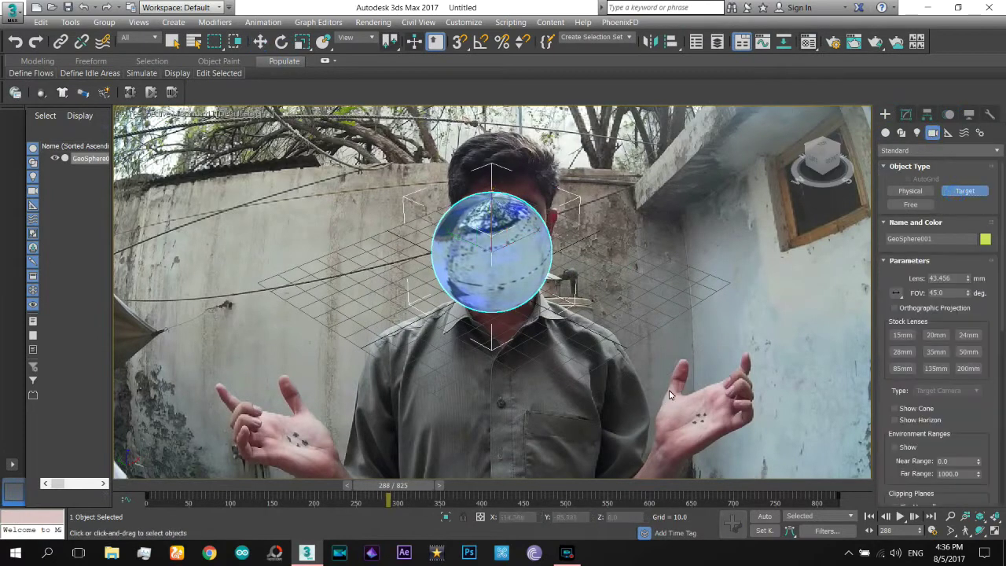
{"action": "mouse_move", "coordinate": [681, 374]}
{"action": "left_mouse_down"}
{"action": "mouse_move", "coordinate": [699, 391]}
{"action": "mouse_move", "coordinate": [482, 277]}
{"action": "left_mouse_up"}
{"action": "key", "text": "w"}
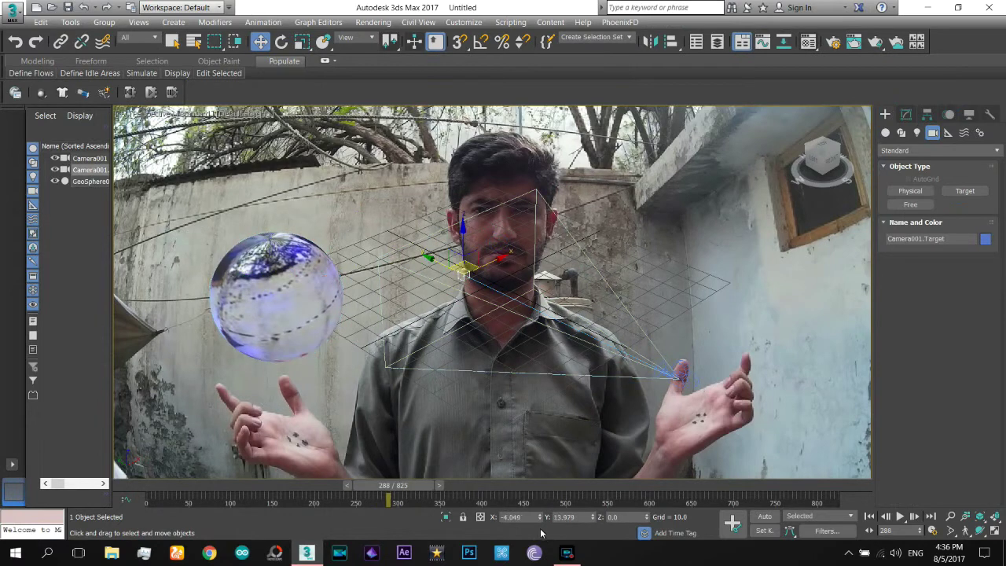
{"action": "right_click", "coordinate": [540, 516]}
{"action": "right_click", "coordinate": [593, 516]}
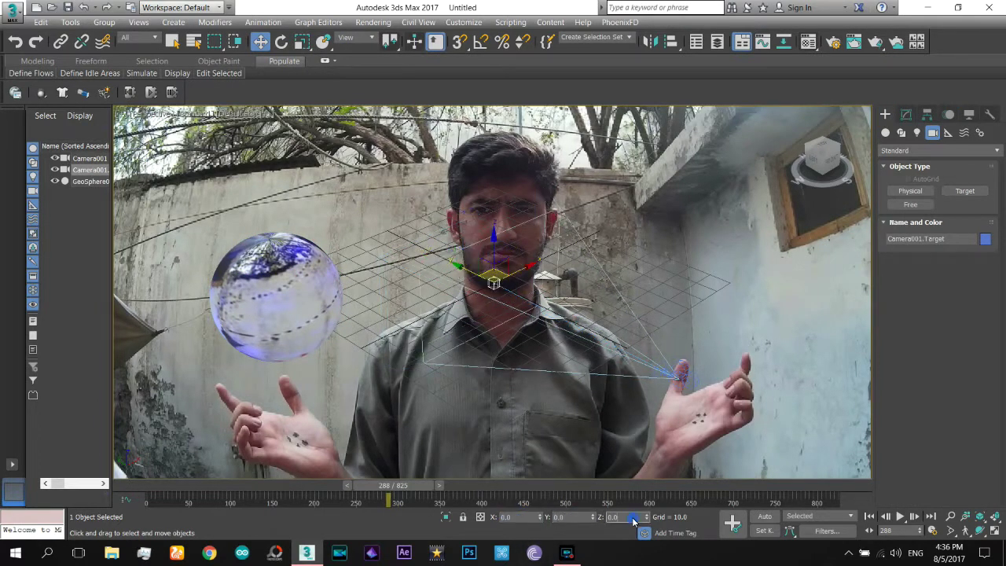
{"action": "left_click", "coordinate": [678, 371]}
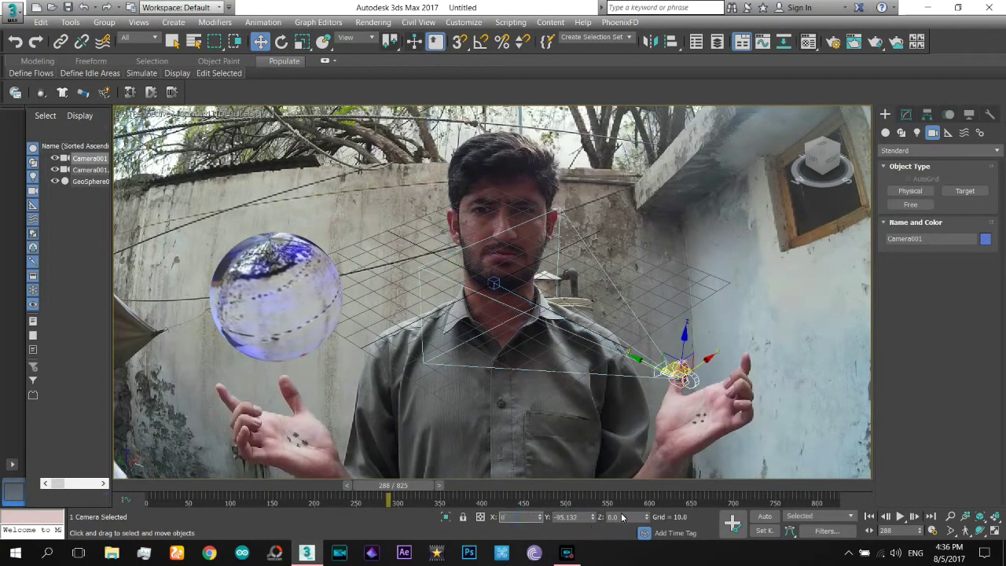
{"action": "key", "text": "Return"}
{"action": "left_click_drag", "start_coordinate": [557, 395], "coordinate": [601, 411]}
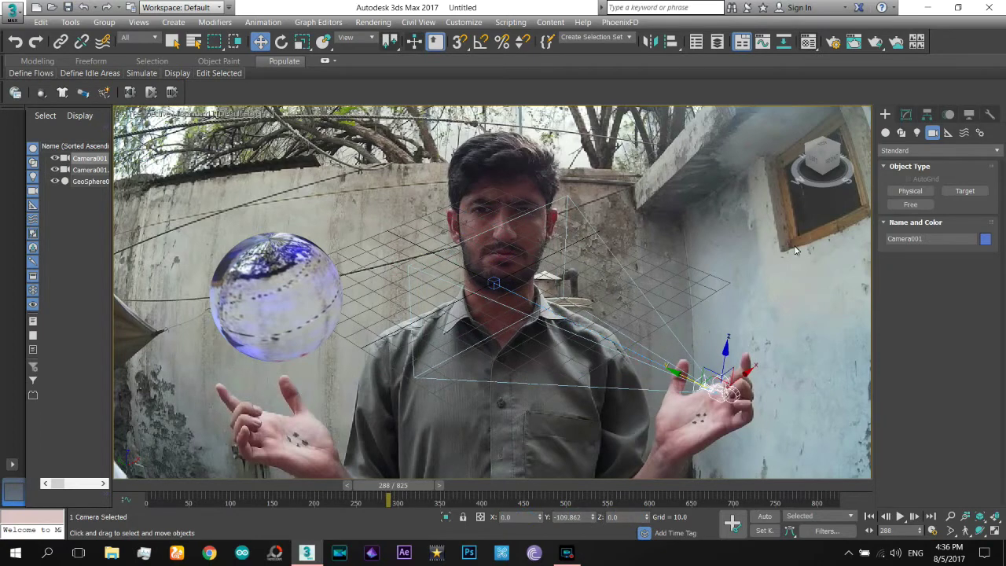
Step: Set Camera001's field of view to 95° and switch the viewport to Camera001
{"action": "left_click", "coordinate": [906, 114]}
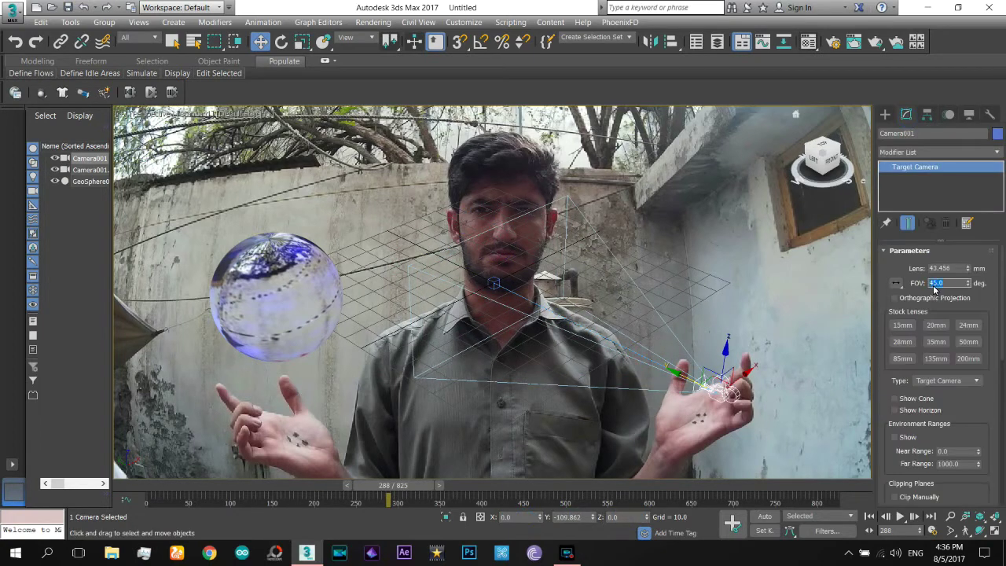
{"action": "left_click", "coordinate": [275, 306]}
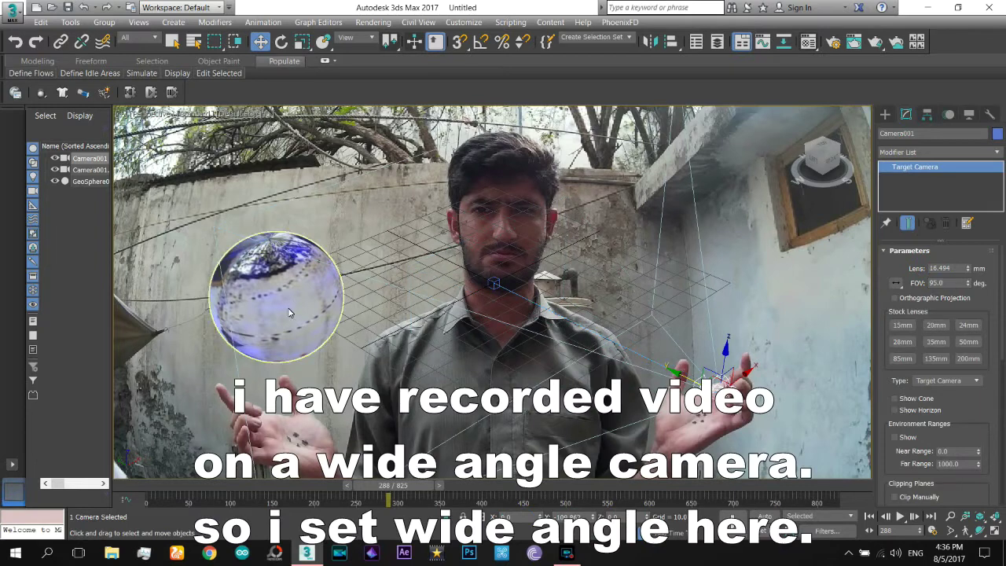
{"action": "left_click", "coordinate": [721, 382]}
{"action": "left_click", "coordinate": [146, 115]}
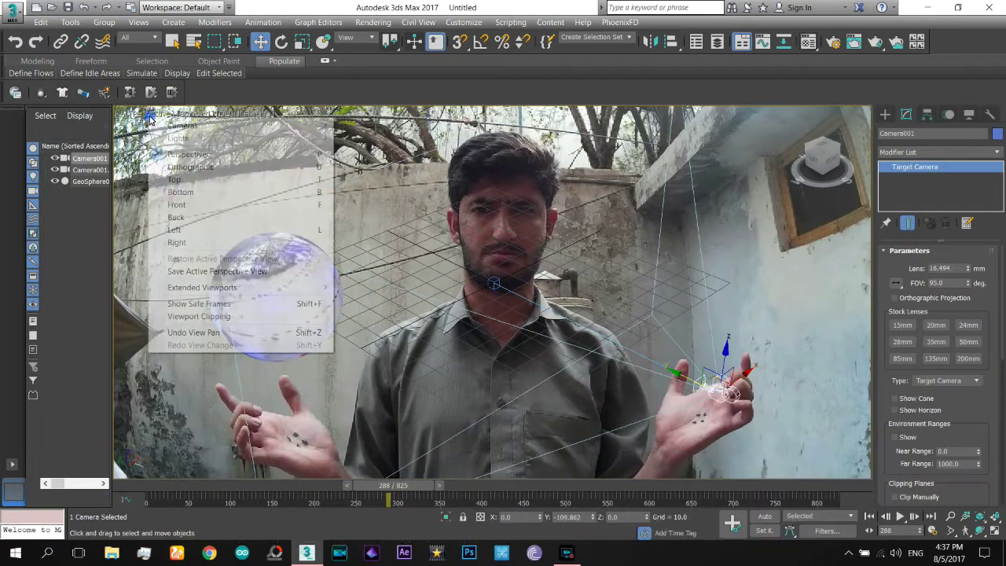
{"action": "left_click", "coordinate": [353, 128]}
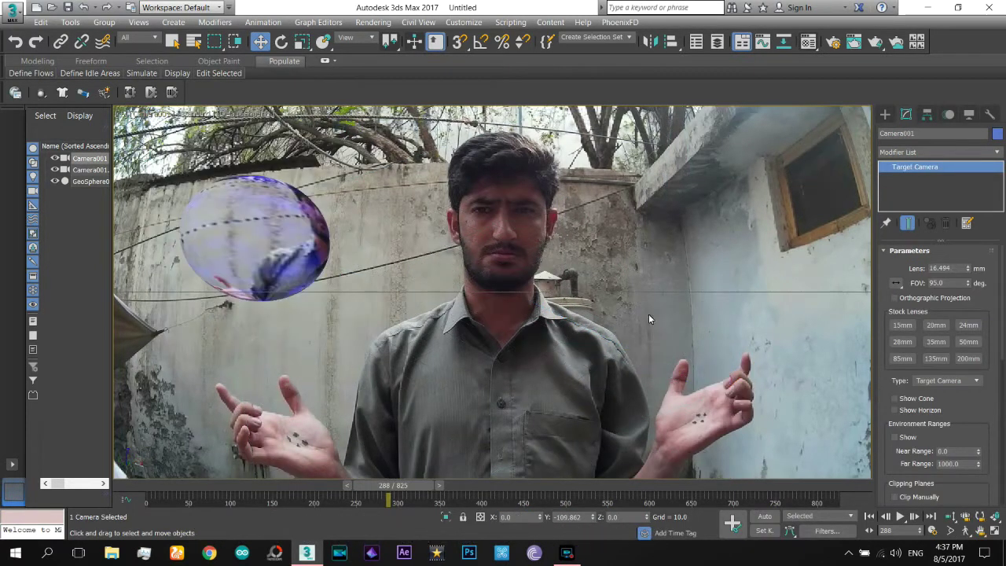
Step: Move GeoSphere001 onto the left palm and Shift-clone a copy, GeoSphere002, onto the right palm
{"action": "left_click", "coordinate": [275, 230]}
{"action": "mouse_move", "coordinate": [281, 220]}
{"action": "left_mouse_down"}
{"action": "mouse_move", "coordinate": [342, 311]}
{"action": "mouse_move", "coordinate": [334, 380]}
{"action": "mouse_move", "coordinate": [609, 380]}
{"action": "mouse_move", "coordinate": [659, 342]}
{"action": "left_mouse_up"}
{"action": "left_click", "coordinate": [512, 331]}
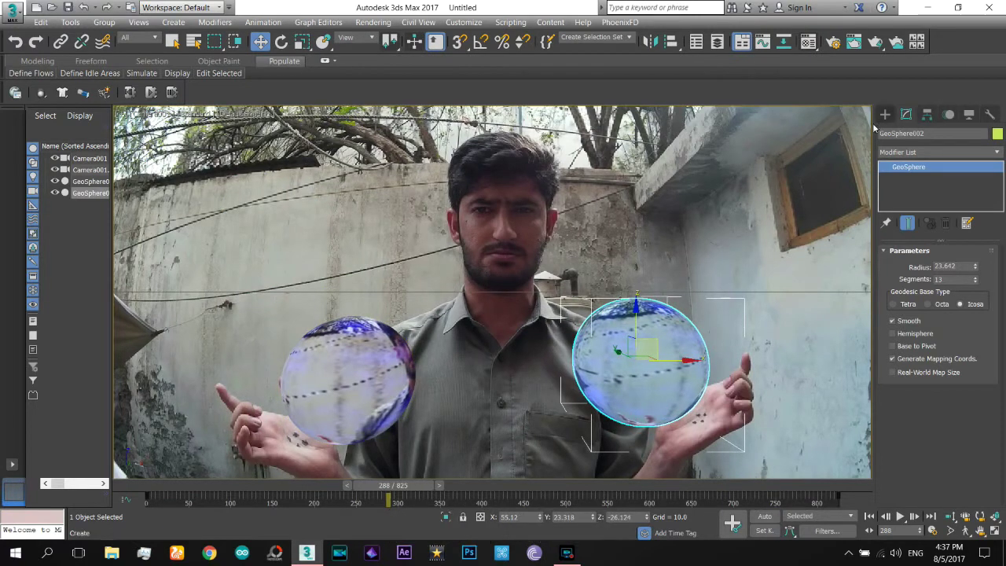
{"action": "left_click", "coordinate": [739, 169]}
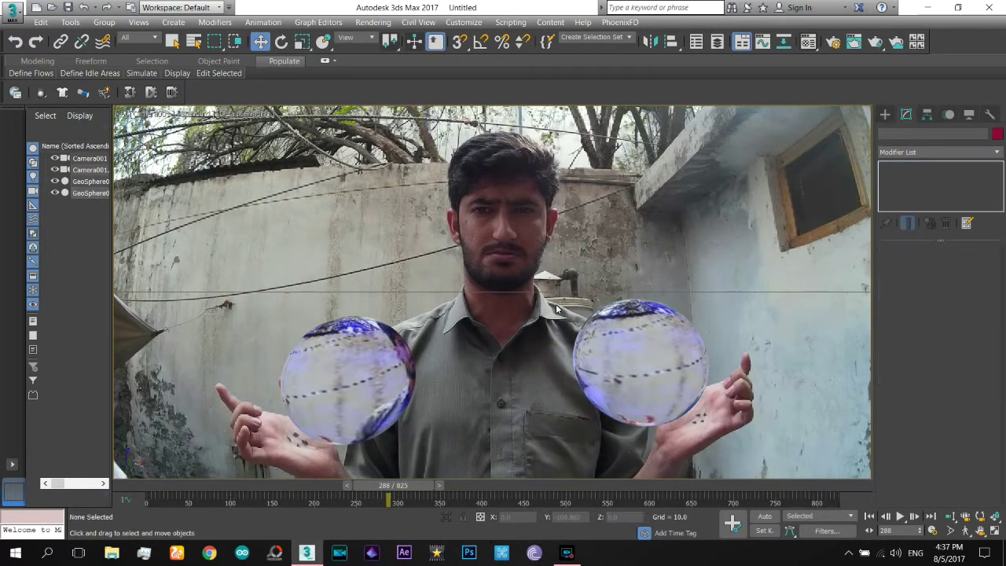
{"action": "left_click", "coordinate": [340, 377]}
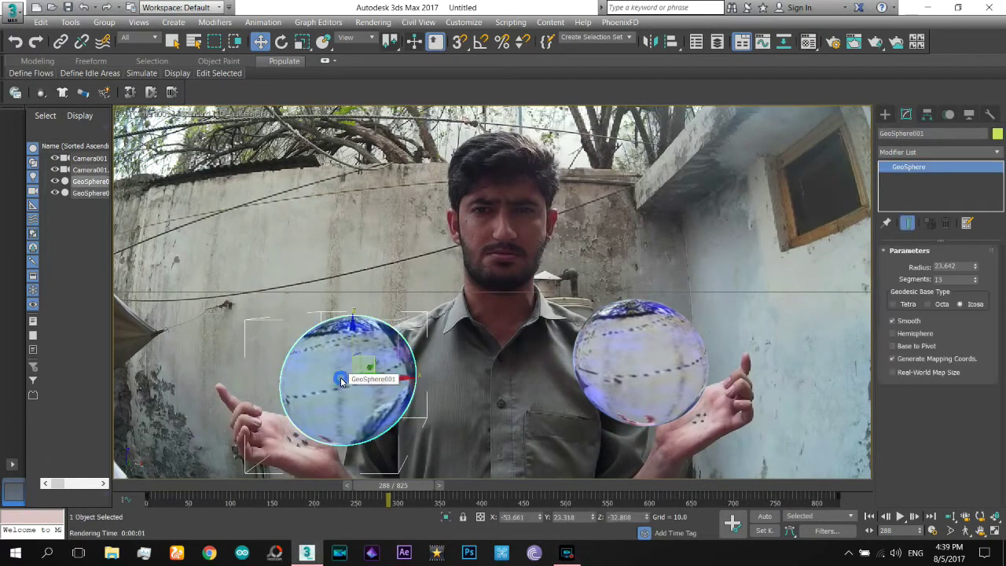
Step: Check the fire ball's Smoke map settings and render a test frame from the camera
{"action": "left_click", "coordinate": [811, 40]}
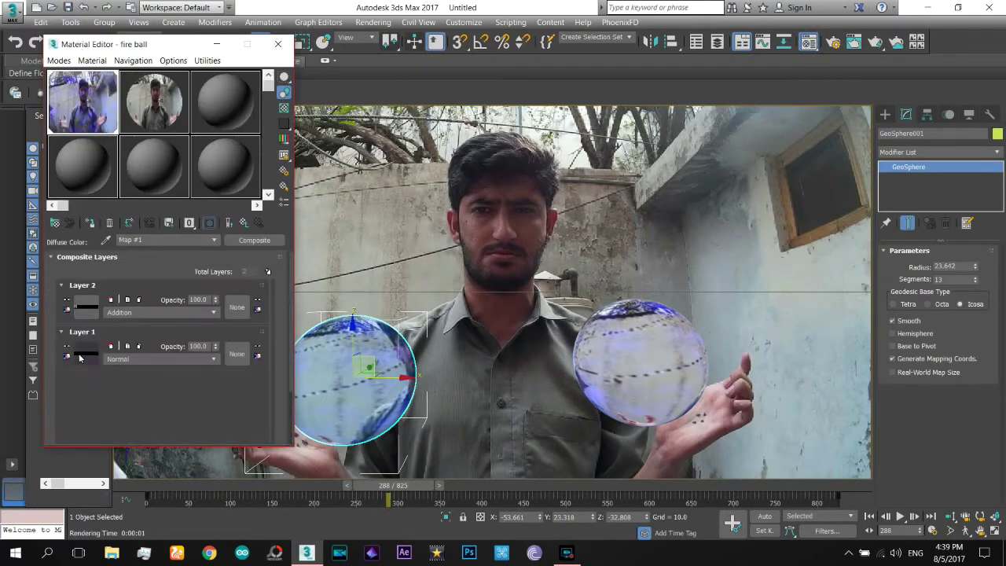
{"action": "scroll", "coordinate": [75, 409], "scroll_direction": "down", "scroll_amount": 1}
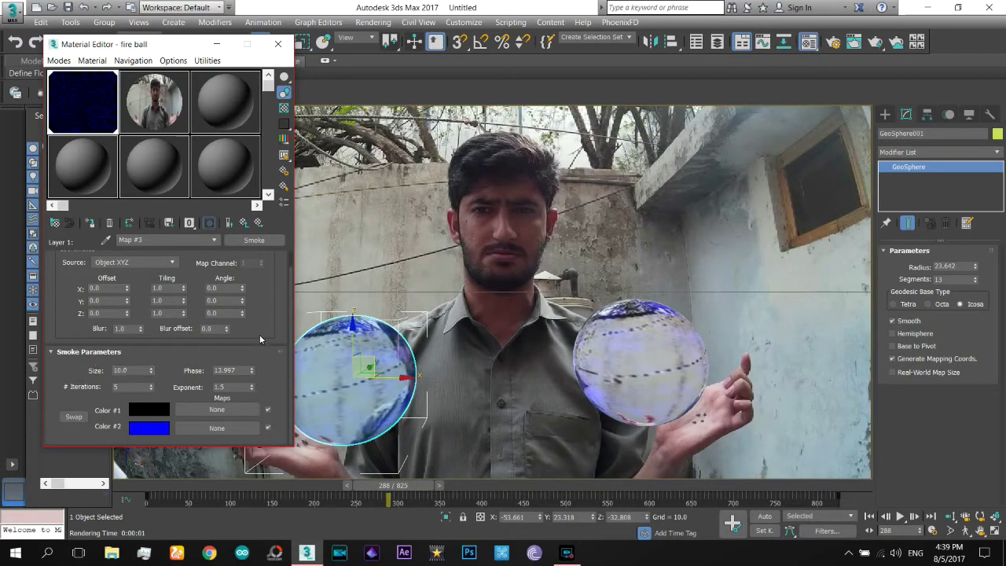
{"action": "left_click", "coordinate": [229, 224]}
{"action": "left_click", "coordinate": [373, 22]}
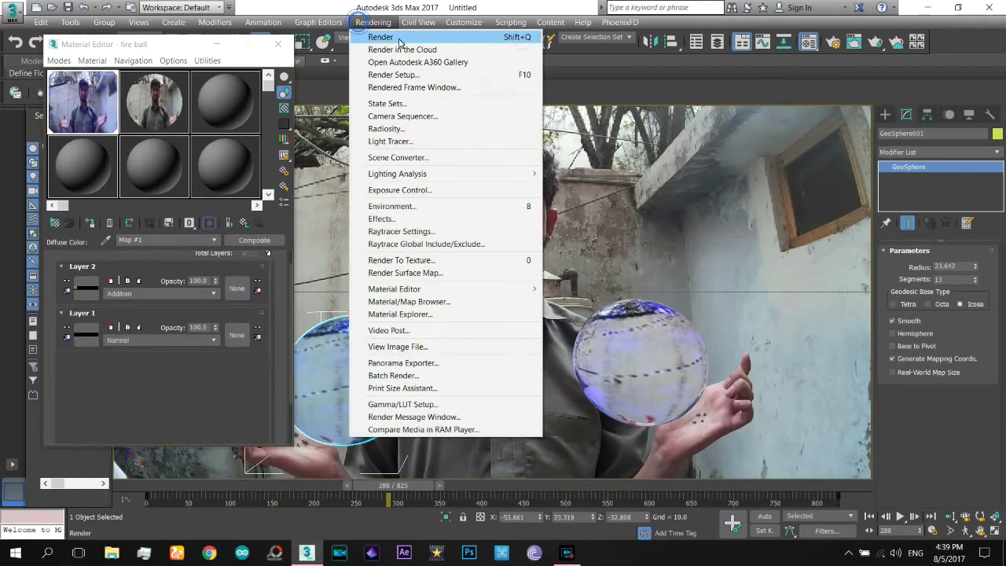
{"action": "left_click", "coordinate": [511, 37]}
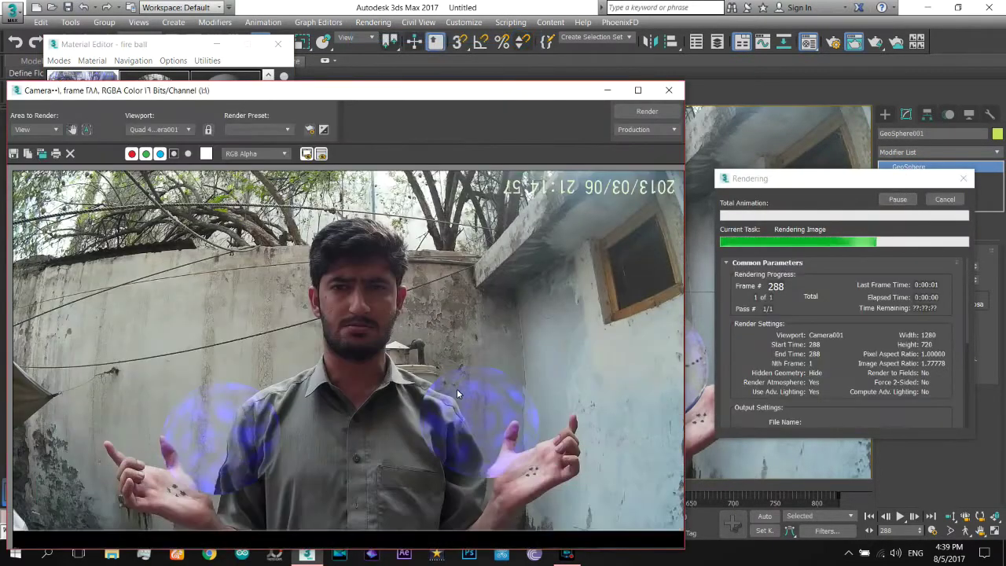
Step: Set the fire ball Blinn material's Material ID Channel to 4
{"action": "left_click", "coordinate": [160, 44]}
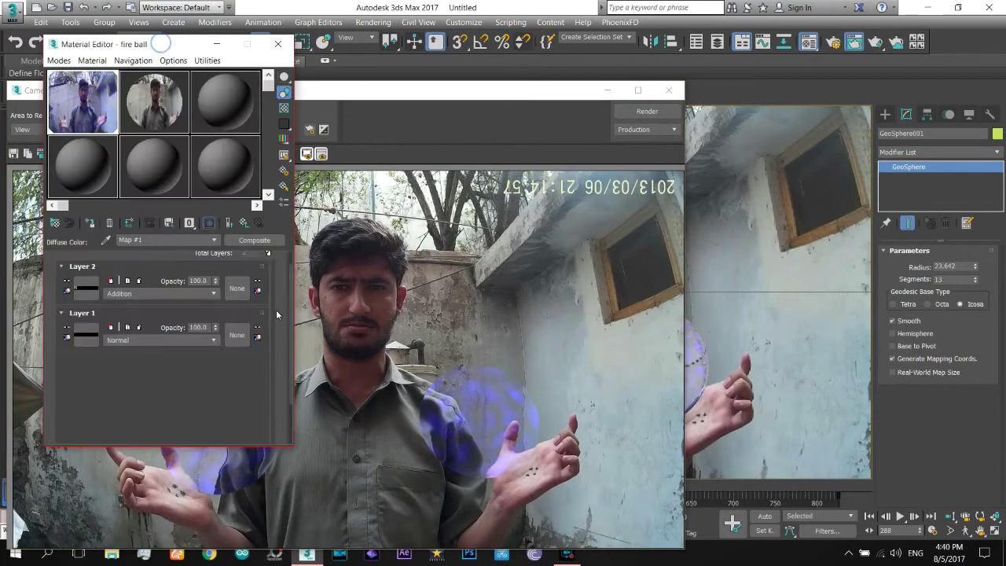
{"action": "left_click", "coordinate": [244, 224]}
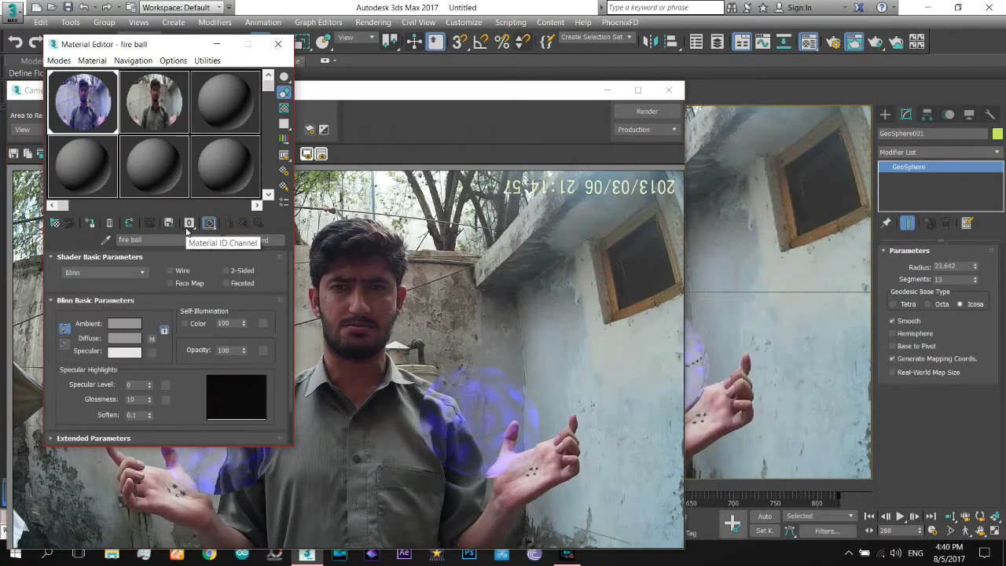
{"action": "left_click_drag", "start_coordinate": [188, 223], "coordinate": [234, 265]}
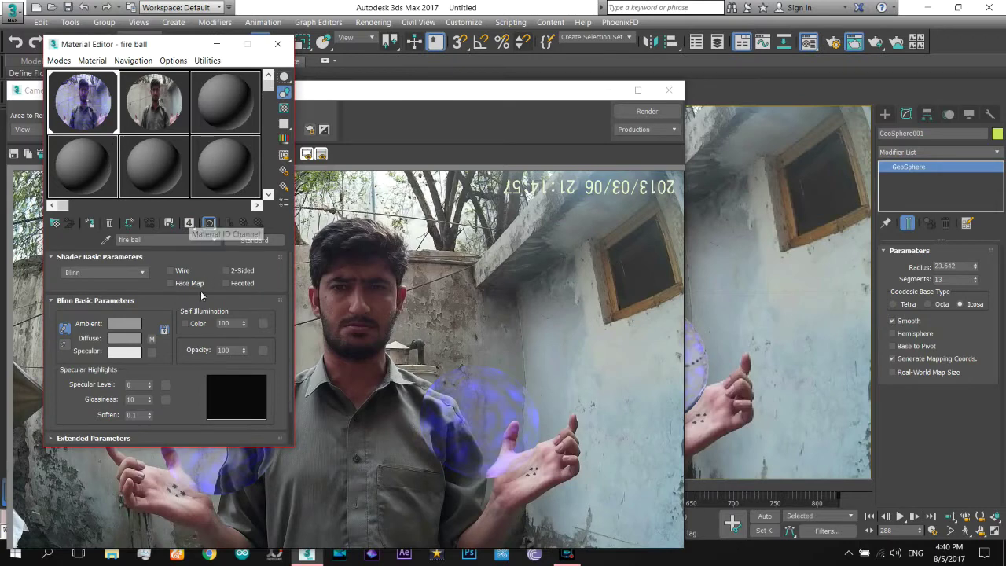
{"action": "left_click", "coordinate": [377, 22]}
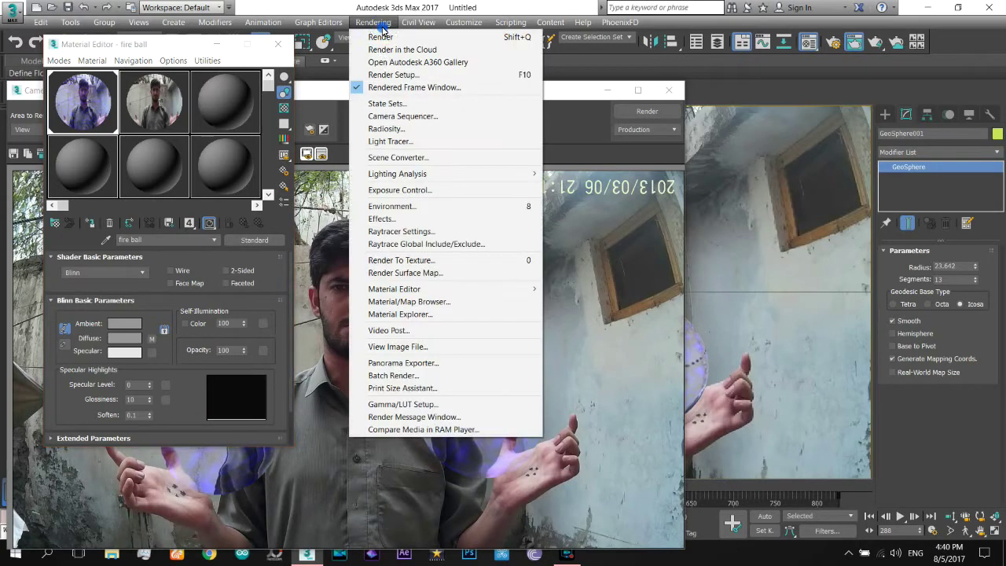
Step: Add a Lens Effects Glow restricted to Material ID 4
{"action": "left_click", "coordinate": [437, 227]}
{"action": "left_click", "coordinate": [928, 159]}
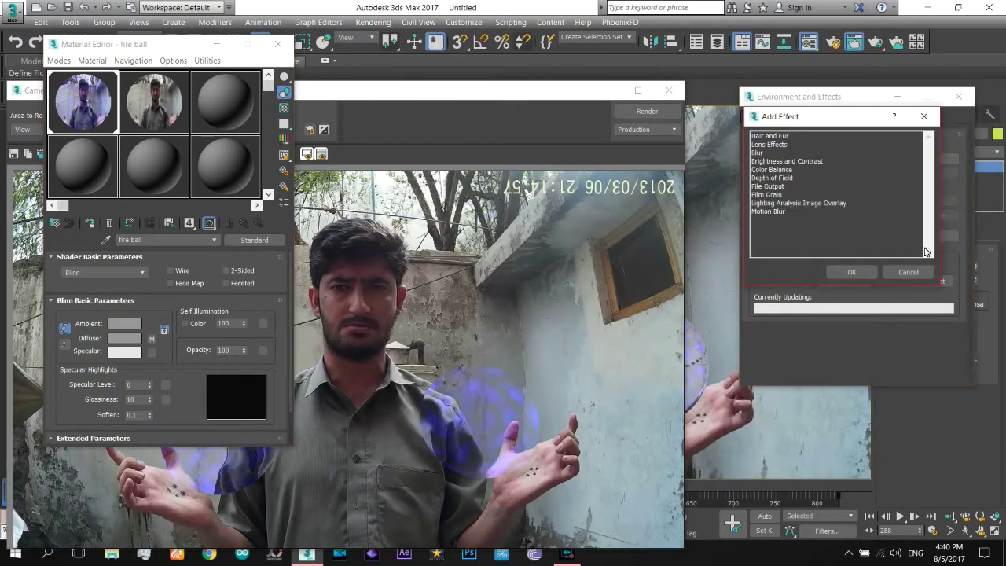
{"action": "double_click", "coordinate": [774, 145]}
{"action": "double_click", "coordinate": [822, 353]}
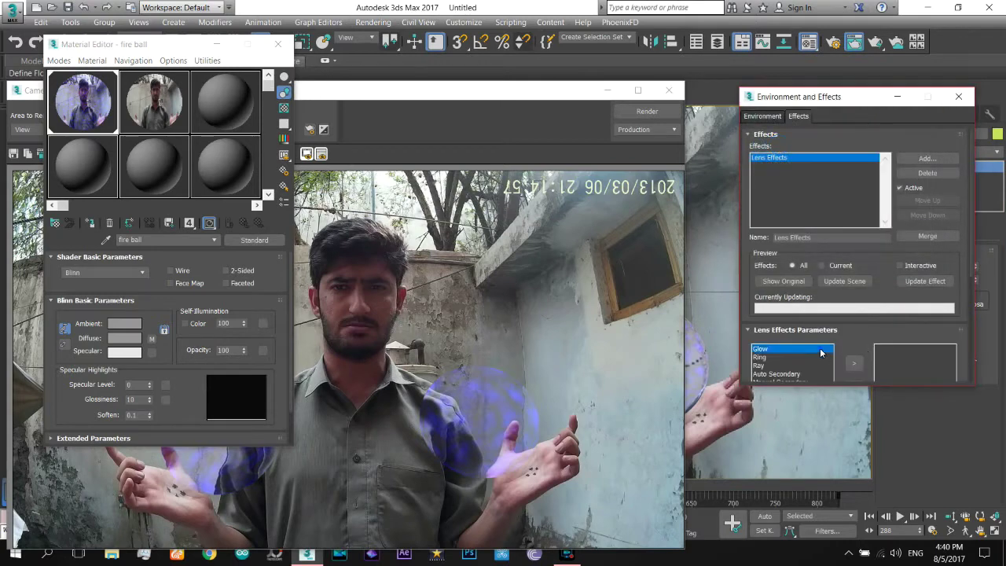
{"action": "scroll", "coordinate": [857, 347], "scroll_direction": "down", "scroll_amount": 3}
{"action": "scroll", "coordinate": [818, 314], "scroll_direction": "down", "scroll_amount": 3}
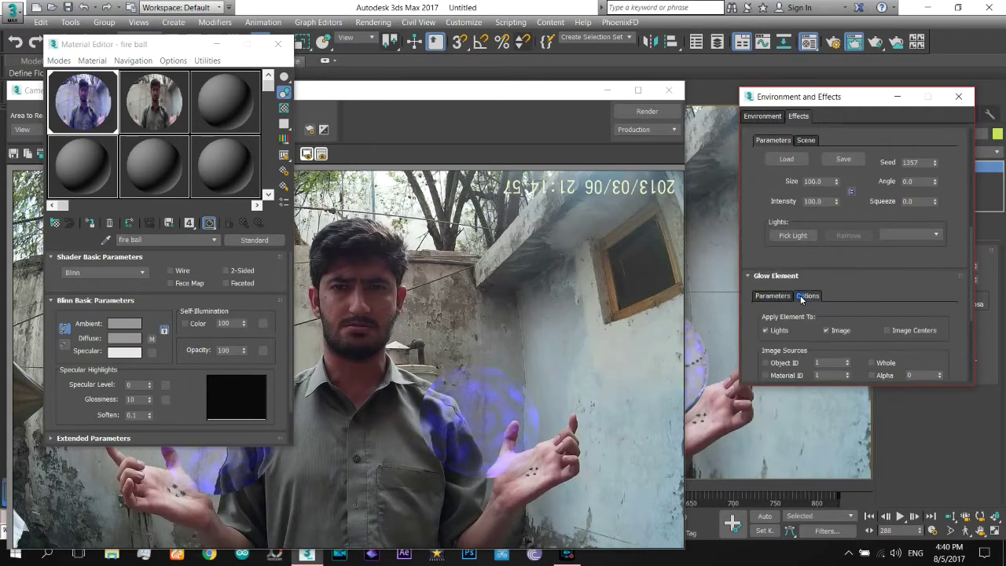
{"action": "scroll", "coordinate": [760, 284], "scroll_direction": "down", "scroll_amount": 2}
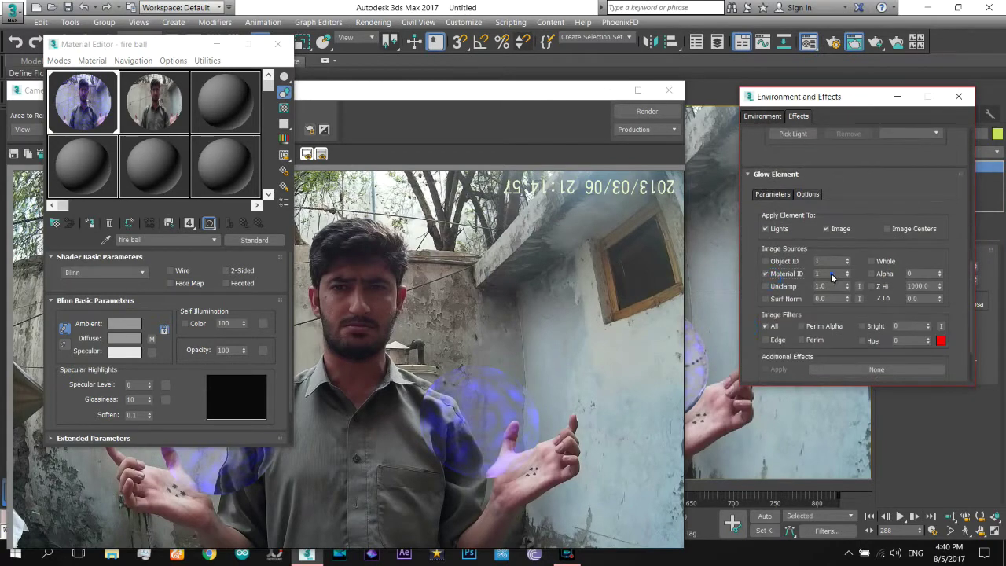
{"action": "type", "text": "4"}
Step: Render an effects preview showing the glow around the fire balls
{"action": "left_click", "coordinate": [772, 194]}
{"action": "scroll", "coordinate": [766, 193], "scroll_direction": "up", "scroll_amount": 3}
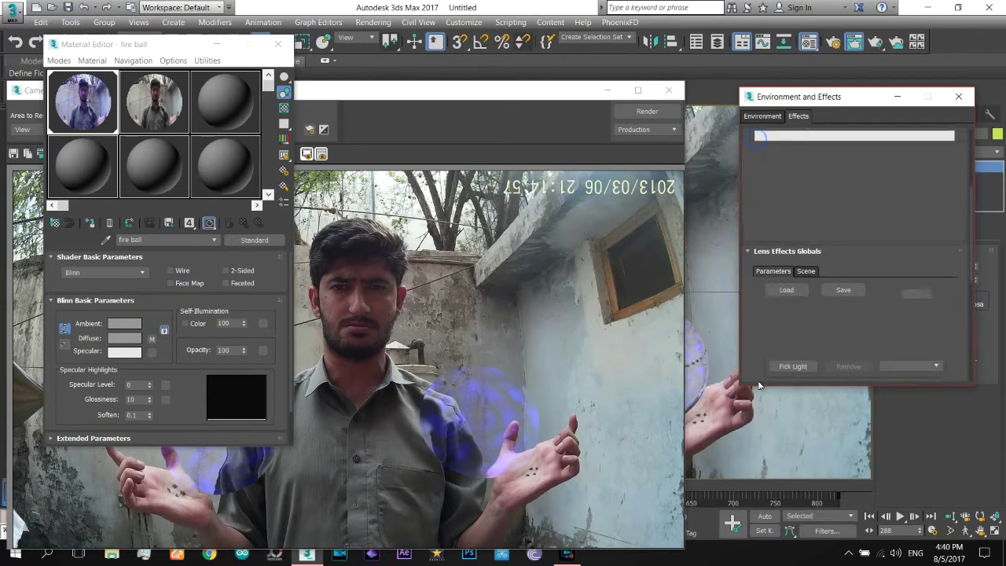
{"action": "scroll", "coordinate": [766, 240], "scroll_direction": "up", "scroll_amount": 3}
{"action": "scroll", "coordinate": [767, 240], "scroll_direction": "up", "scroll_amount": 3}
{"action": "scroll", "coordinate": [907, 220], "scroll_direction": "up", "scroll_amount": 2}
{"action": "left_click", "coordinate": [902, 250]}
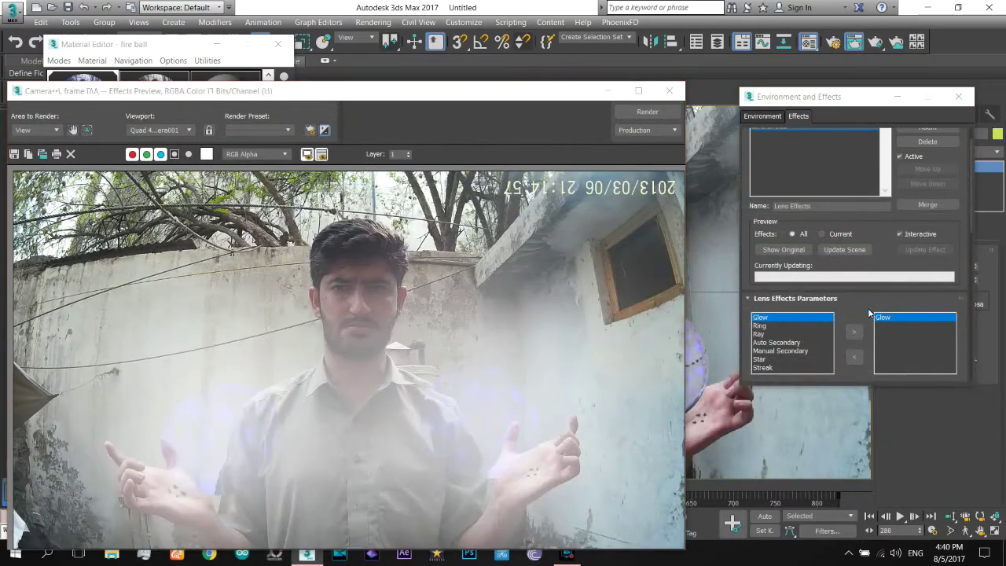
{"action": "scroll", "coordinate": [868, 308], "scroll_direction": "down", "scroll_amount": 3}
{"action": "left_click_drag", "start_coordinate": [757, 354], "coordinate": [763, 137]}
{"action": "scroll", "coordinate": [786, 236], "scroll_direction": "down", "scroll_amount": 3}
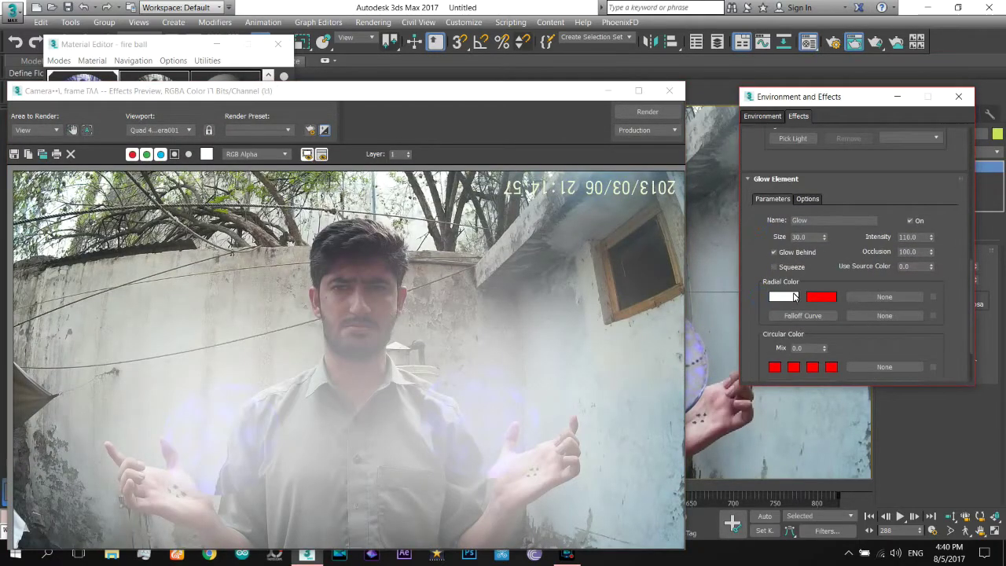
Step: Give the glow a deep blue radial centre colour, size 6 and intensity 68
{"action": "left_click", "coordinate": [796, 297]}
{"action": "mouse_move", "coordinate": [303, 91]}
{"action": "left_mouse_down"}
{"action": "mouse_move", "coordinate": [289, 75]}
{"action": "mouse_move", "coordinate": [358, 81]}
{"action": "mouse_move", "coordinate": [341, 100]}
{"action": "left_mouse_up"}
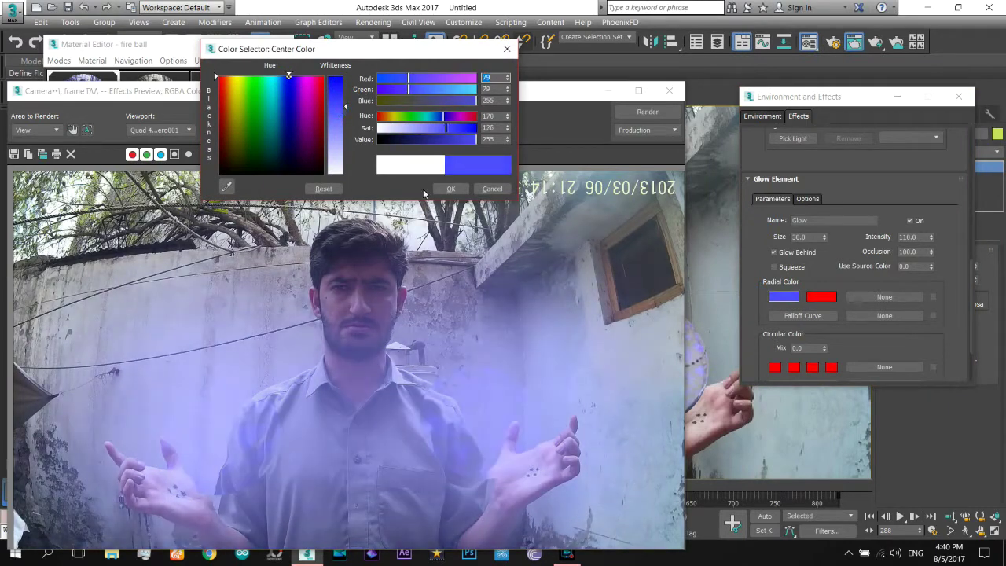
{"action": "left_click", "coordinate": [448, 189]}
{"action": "left_click", "coordinate": [824, 251]}
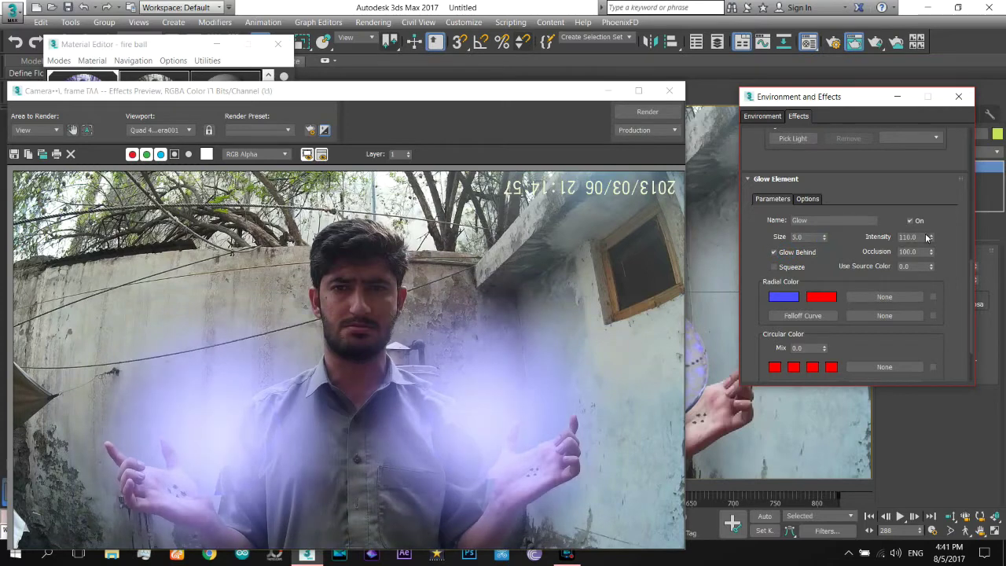
{"action": "left_click_drag", "start_coordinate": [931, 239], "coordinate": [941, 263]}
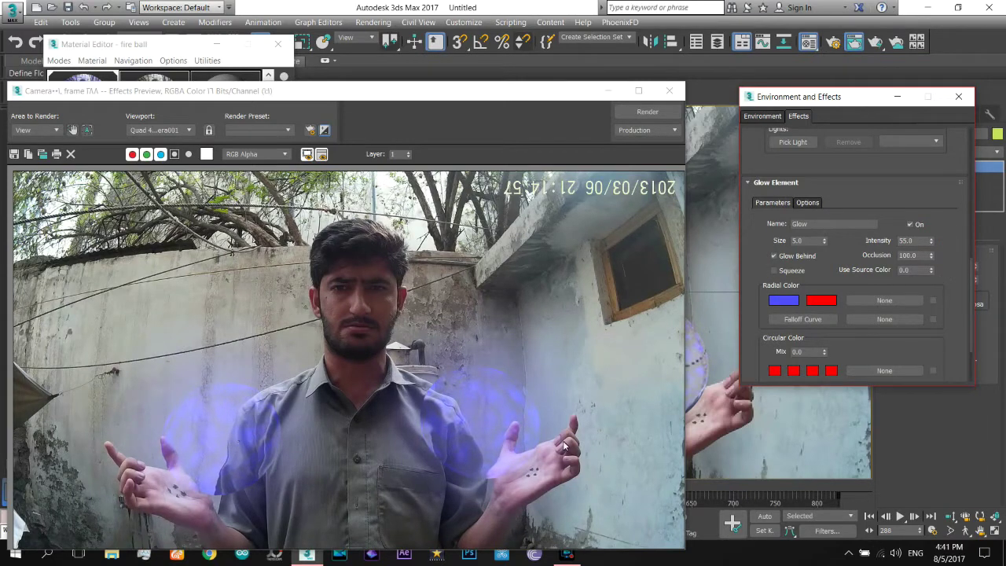
{"action": "left_click", "coordinate": [825, 239]}
{"action": "left_click", "coordinate": [786, 301]}
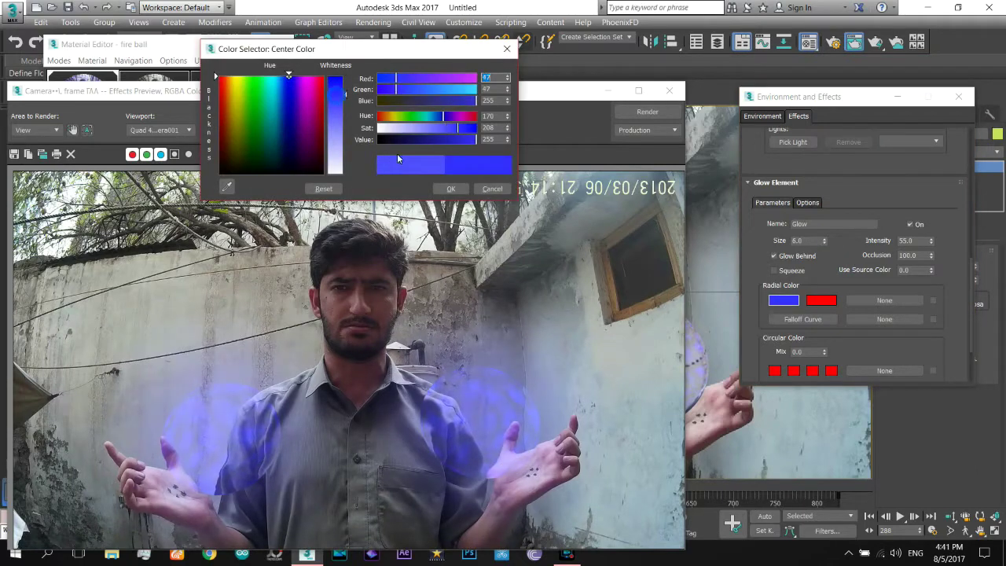
{"action": "left_click", "coordinate": [449, 187]}
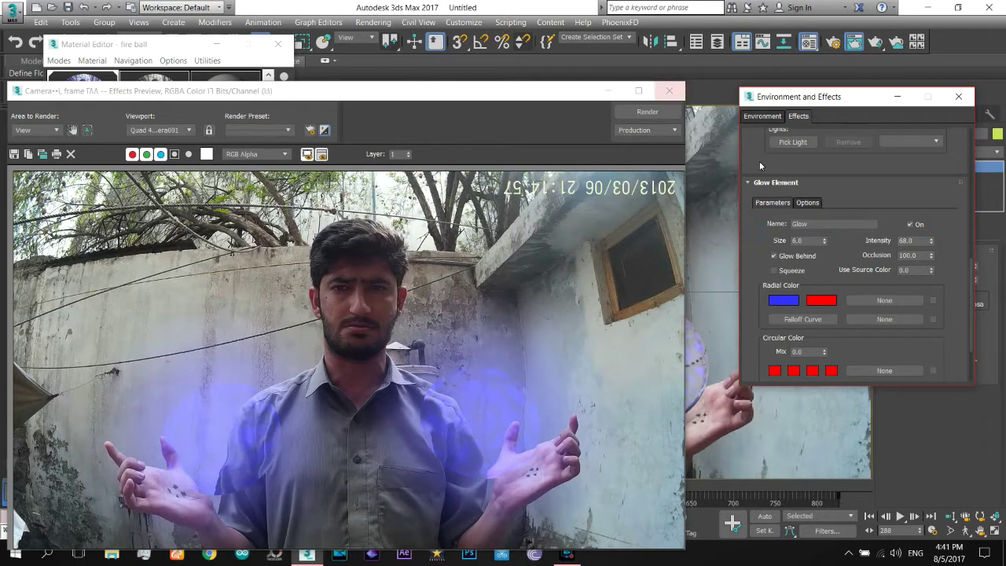
{"action": "scroll", "coordinate": [760, 161], "scroll_direction": "up", "scroll_amount": 5}
{"action": "scroll", "coordinate": [759, 161], "scroll_direction": "up", "scroll_amount": 5}
{"action": "left_click", "coordinate": [912, 159]}
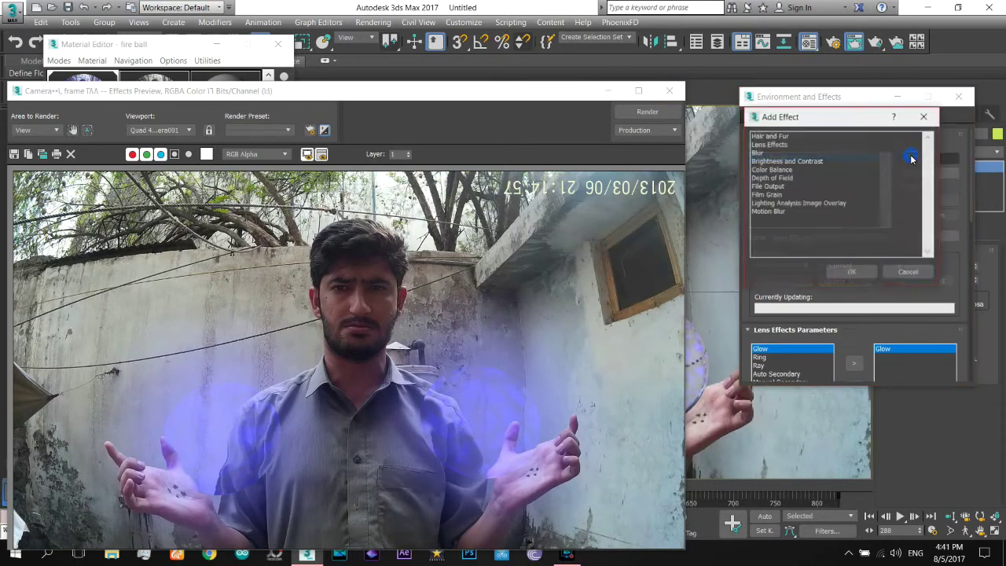
Step: Add a Blur effect whose pixel selection is limited to Material ID 4
{"action": "left_click", "coordinate": [757, 154]}
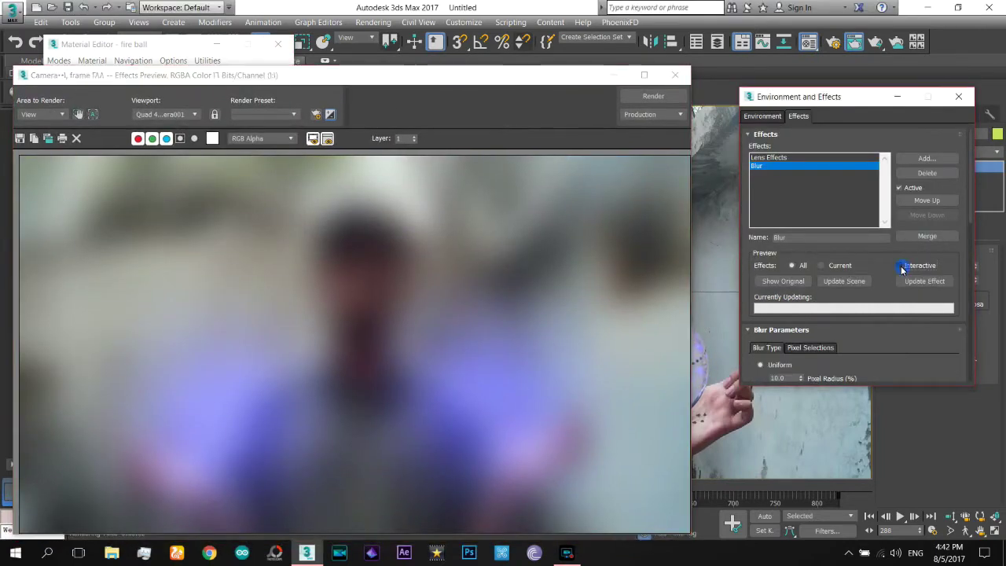
{"action": "left_click", "coordinate": [899, 265]}
{"action": "scroll", "coordinate": [805, 246], "scroll_direction": "down", "scroll_amount": 3}
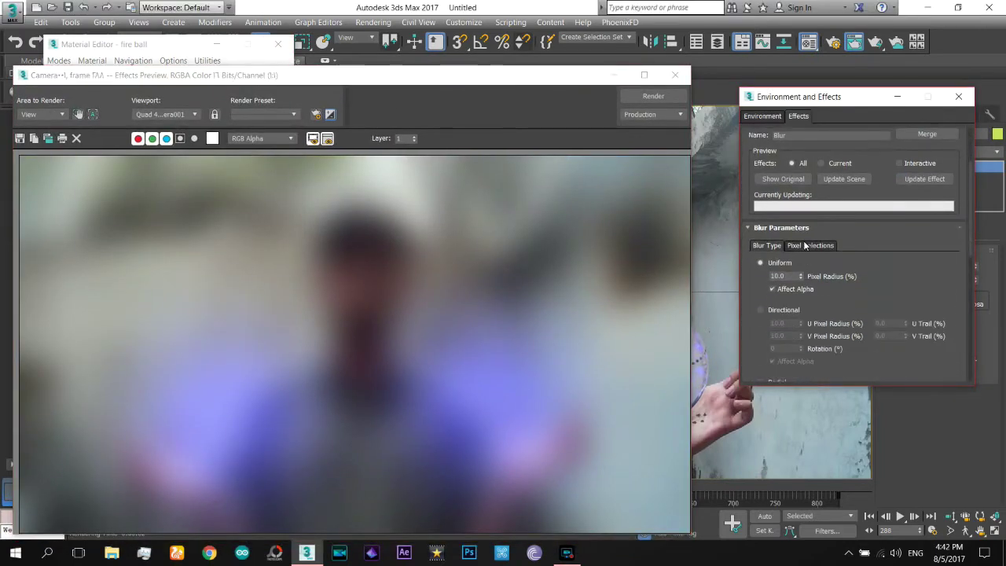
{"action": "left_click", "coordinate": [805, 246]}
{"action": "left_click_drag", "start_coordinate": [759, 315], "coordinate": [754, 206]}
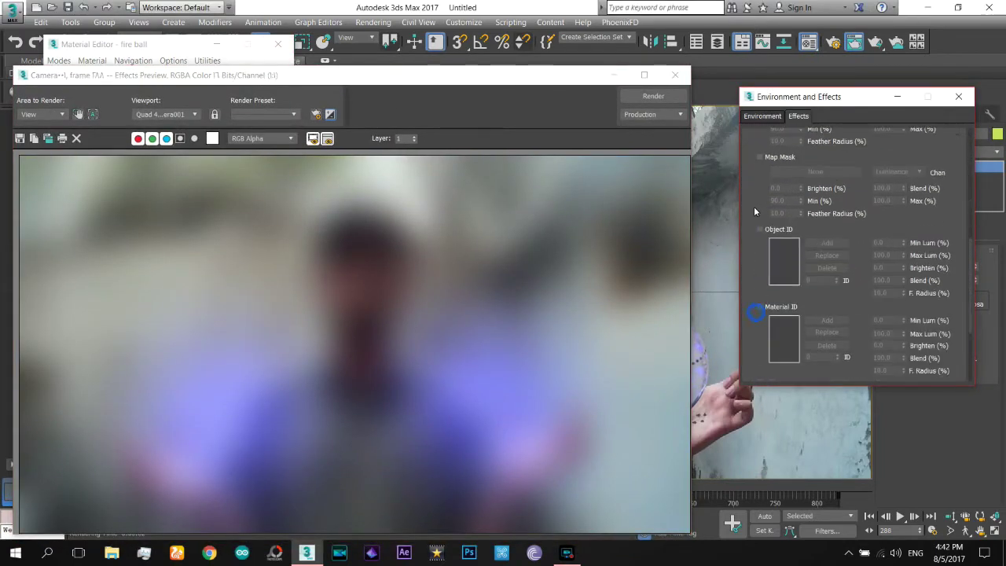
{"action": "left_click", "coordinate": [761, 309]}
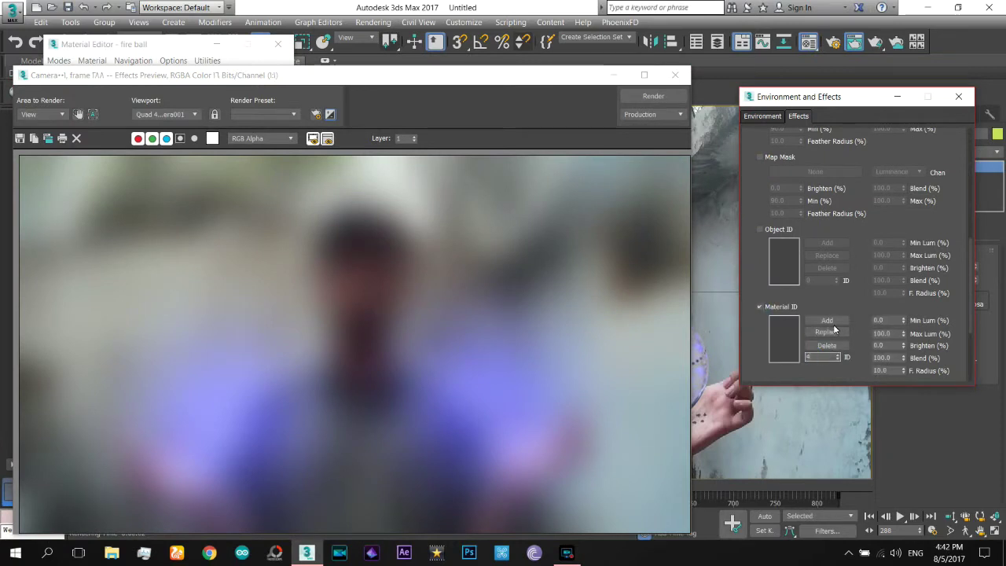
{"action": "double_click", "coordinate": [831, 322]}
{"action": "left_click", "coordinate": [830, 345]}
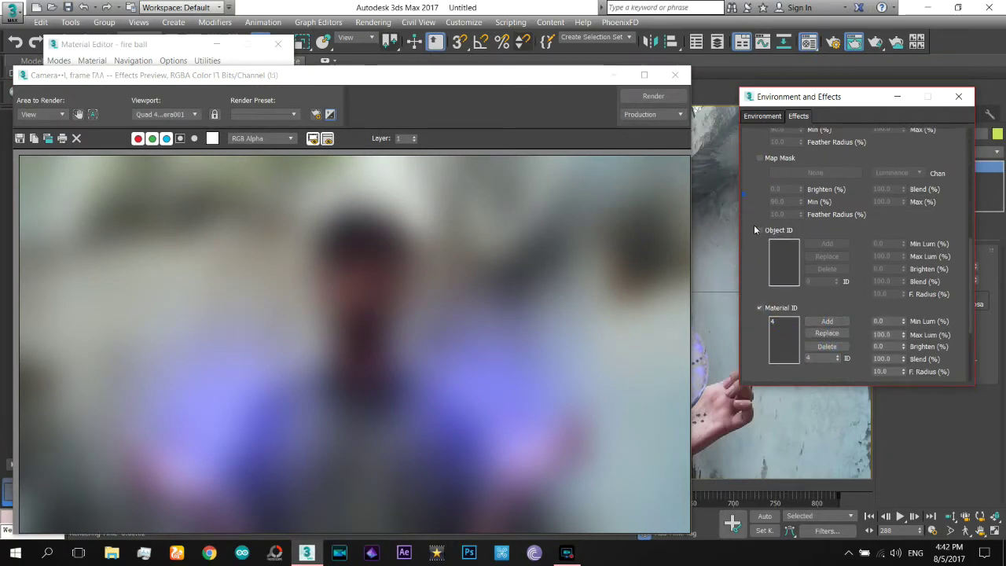
Step: Set the blur's Uniform pixel radius to 0.5 and re-enable Interactive preview
{"action": "scroll", "coordinate": [754, 225], "scroll_direction": "up", "scroll_amount": 5}
{"action": "scroll", "coordinate": [761, 193], "scroll_direction": "up", "scroll_amount": 1}
{"action": "scroll", "coordinate": [753, 224], "scroll_direction": "up", "scroll_amount": 2}
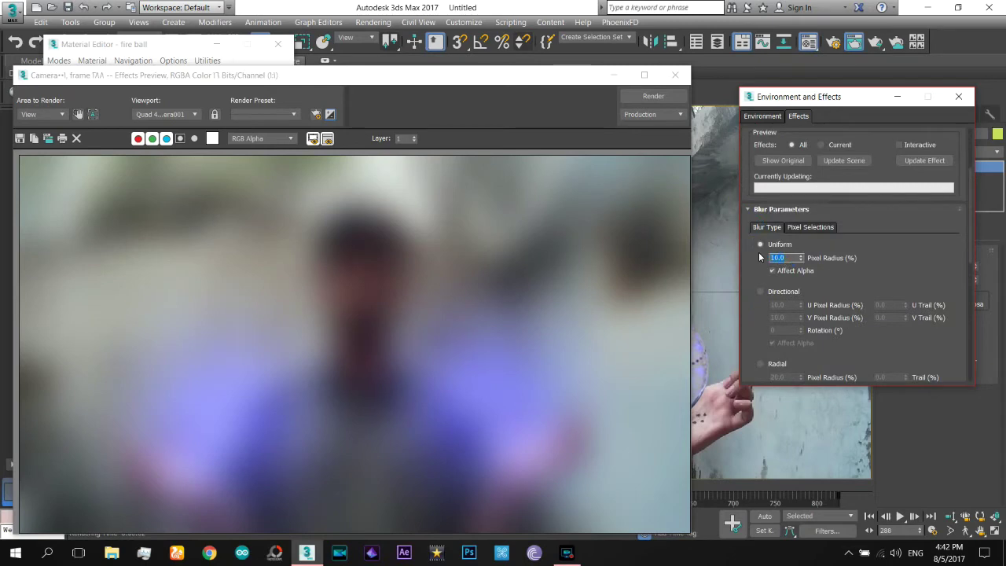
{"action": "type", "text": "0.5"}
{"action": "left_click", "coordinate": [899, 145]}
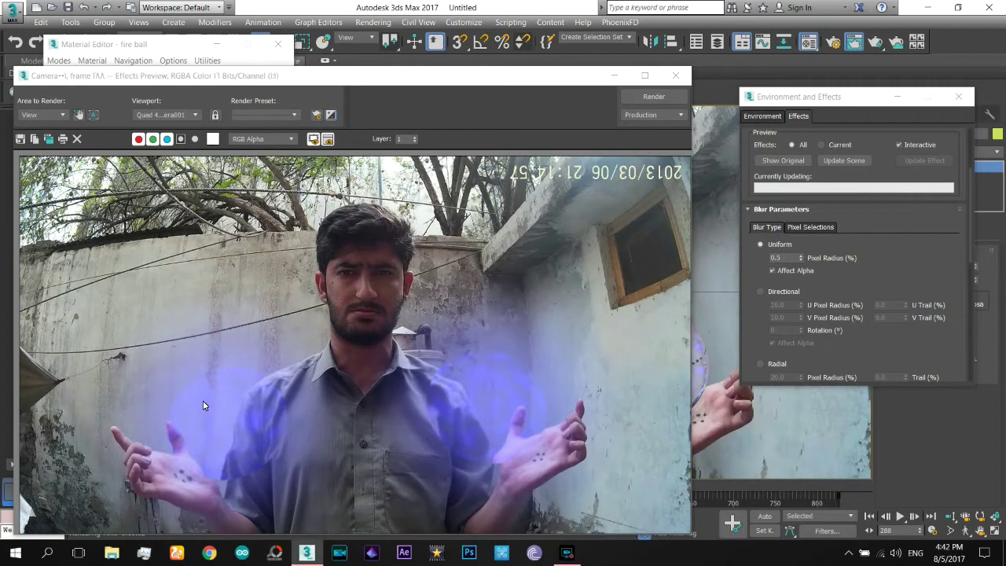
{"action": "scroll", "coordinate": [920, 236], "scroll_direction": "up", "scroll_amount": 1}
{"action": "scroll", "coordinate": [918, 315], "scroll_direction": "up", "scroll_amount": 4}
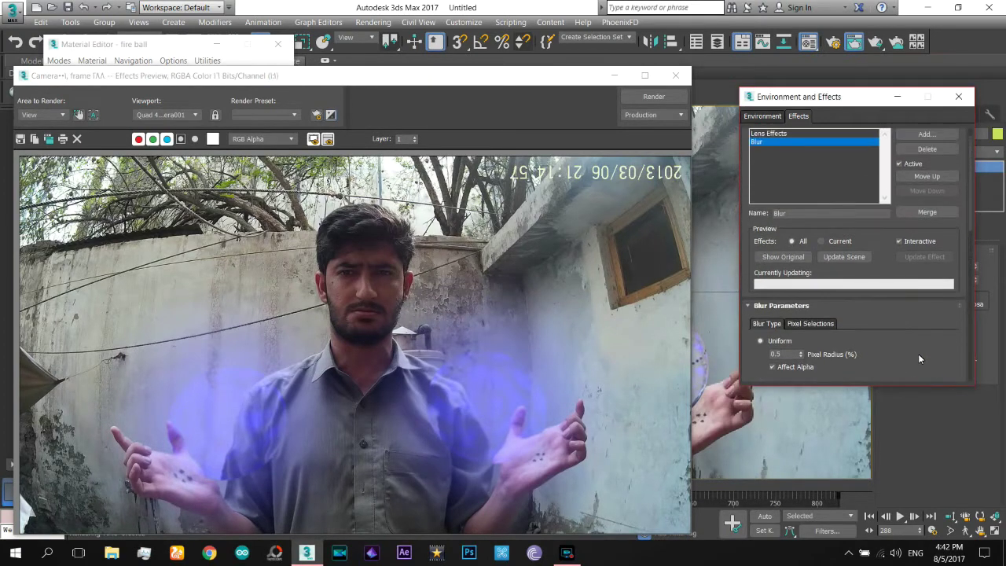
Step: Add Brightness and Contrast at the top of the effects list with brightness 0.4, contrast 0.6
{"action": "scroll", "coordinate": [885, 236], "scroll_direction": "down", "scroll_amount": 2}
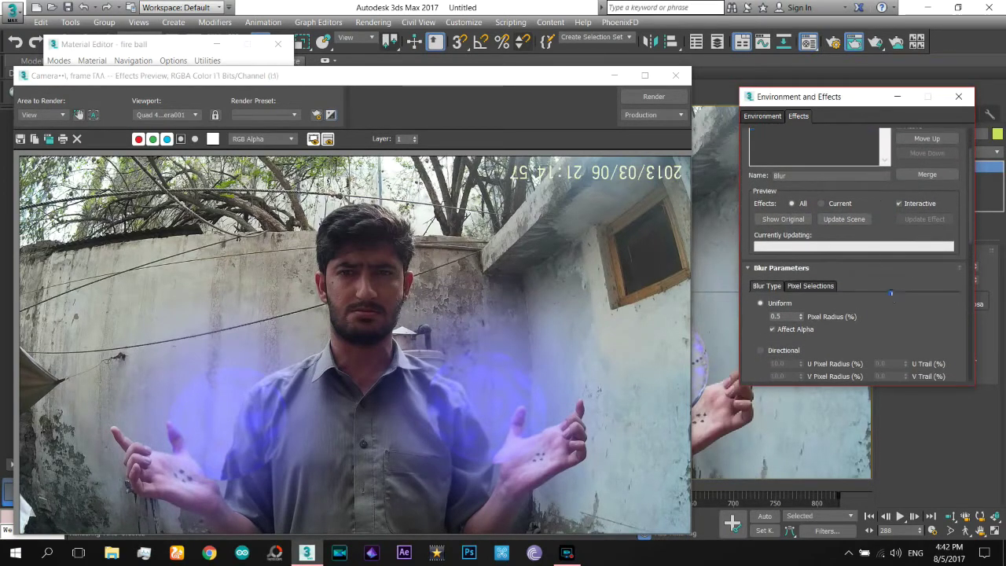
{"action": "scroll", "coordinate": [892, 239], "scroll_direction": "down", "scroll_amount": 2}
{"action": "scroll", "coordinate": [892, 236], "scroll_direction": "up", "scroll_amount": 5}
{"action": "left_click", "coordinate": [924, 151]}
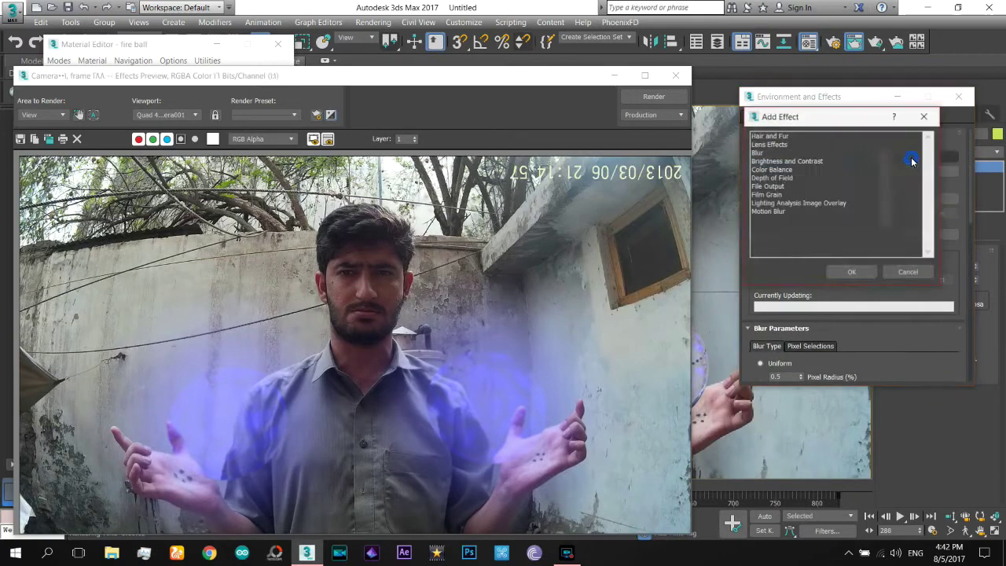
{"action": "left_click", "coordinate": [816, 162]}
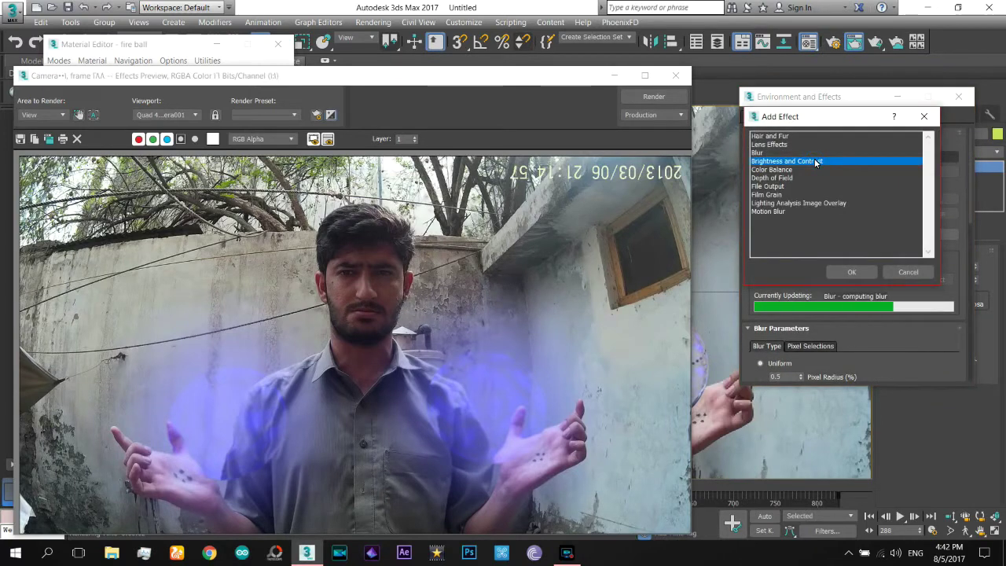
{"action": "double_click", "coordinate": [816, 161]}
{"action": "left_click", "coordinate": [914, 203]}
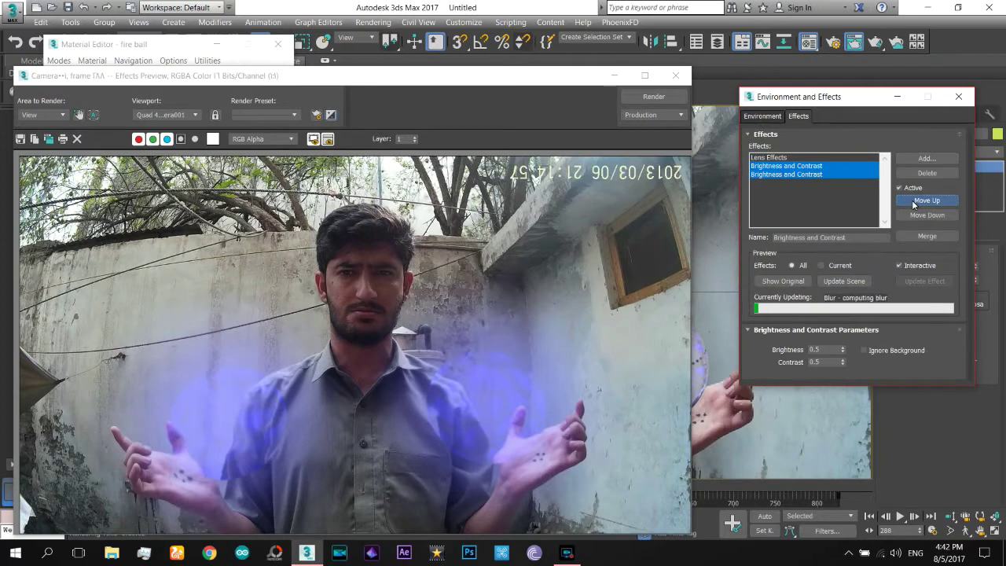
{"action": "left_click", "coordinate": [913, 202]}
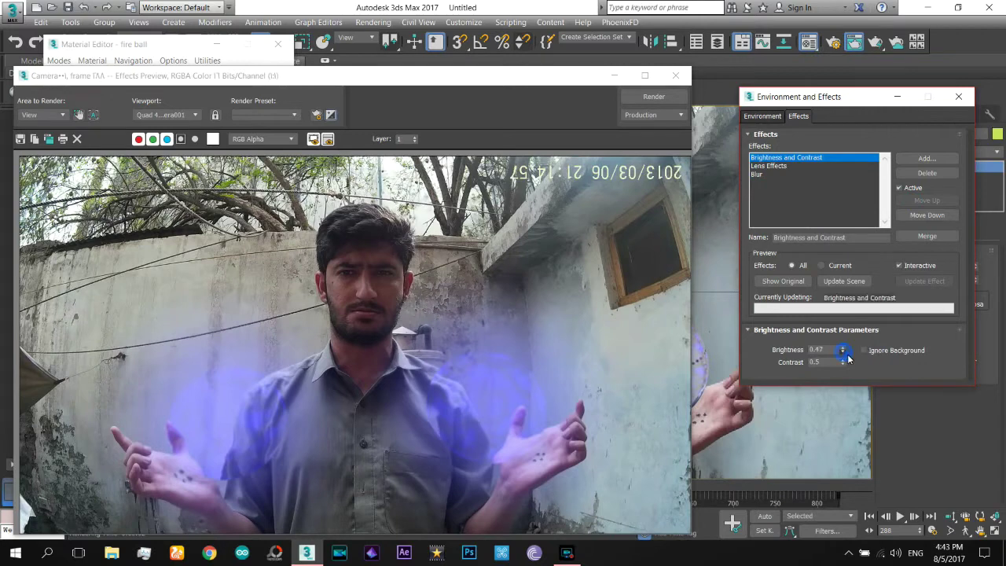
{"action": "left_click_drag", "start_coordinate": [848, 358], "coordinate": [849, 361]}
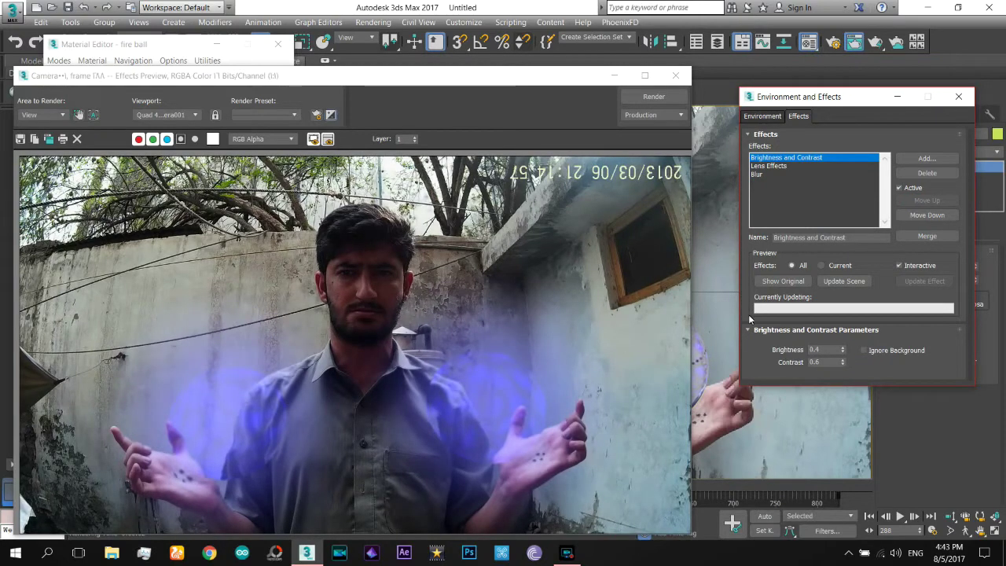
Step: Close the effects windows and render frame 320 with Shift+Q
{"action": "left_click", "coordinate": [675, 76]}
{"action": "left_click_drag", "start_coordinate": [856, 99], "coordinate": [851, 100]}
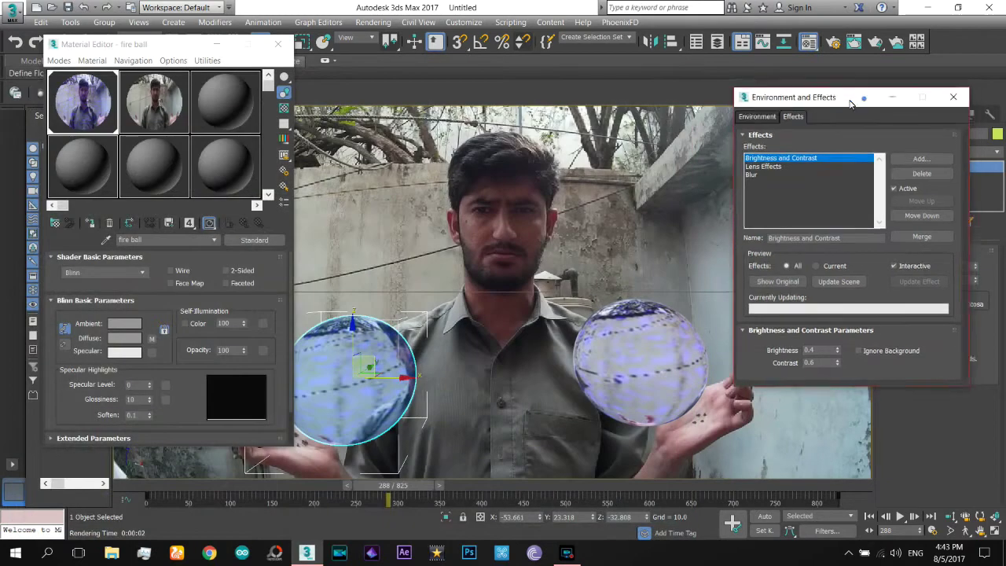
{"action": "left_click", "coordinate": [944, 96]}
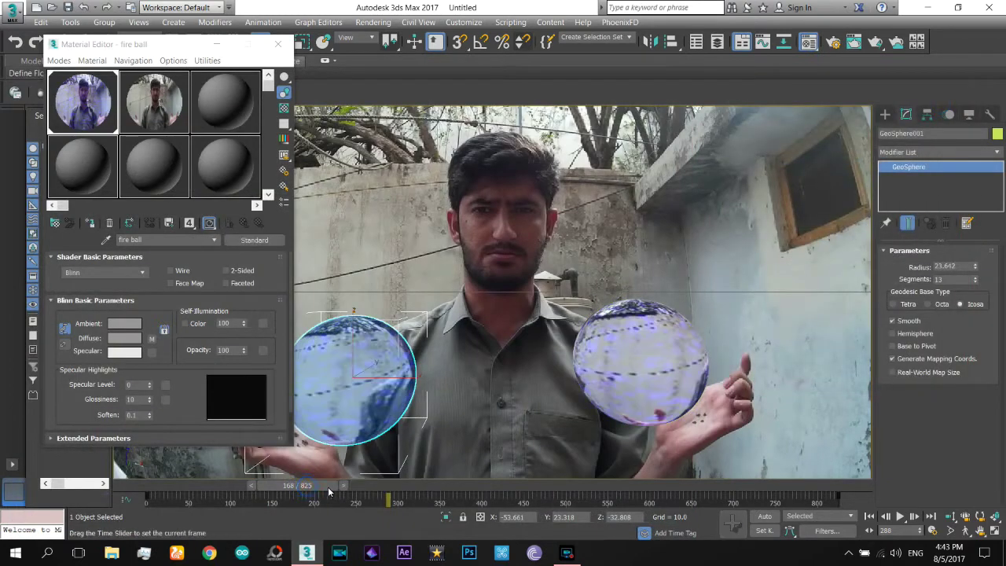
{"action": "left_click_drag", "start_coordinate": [404, 486], "coordinate": [431, 486]}
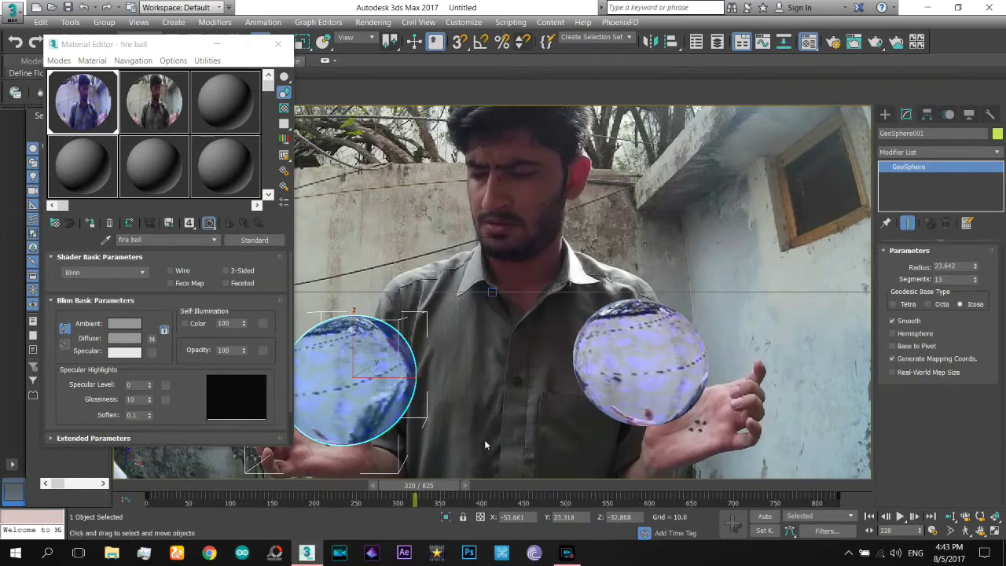
{"action": "key", "text": "shift+q"}
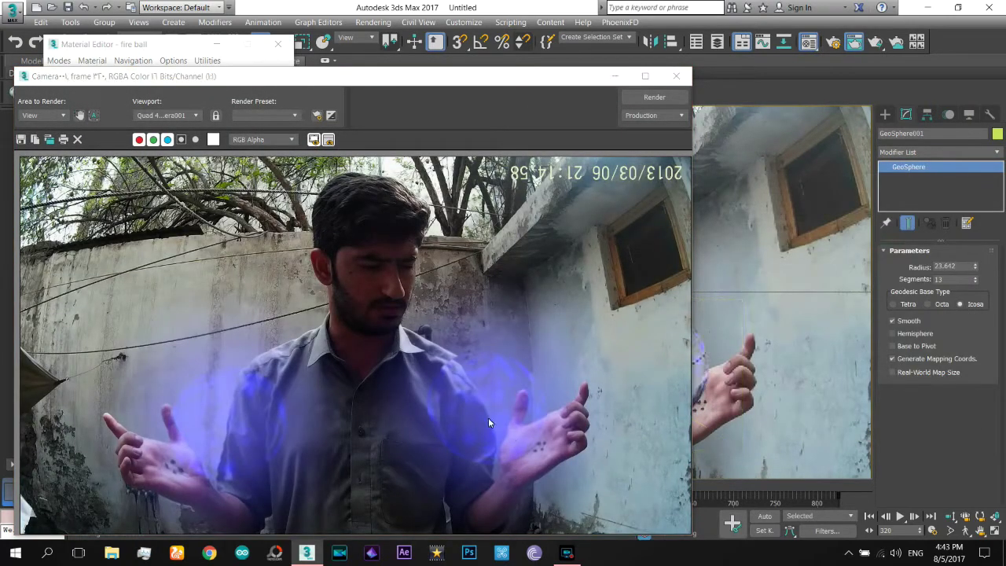
Step: Replace the bitmap in Layer 2 of the fire ball's composite diffuse map with a Composite map
{"action": "left_click", "coordinate": [676, 75]}
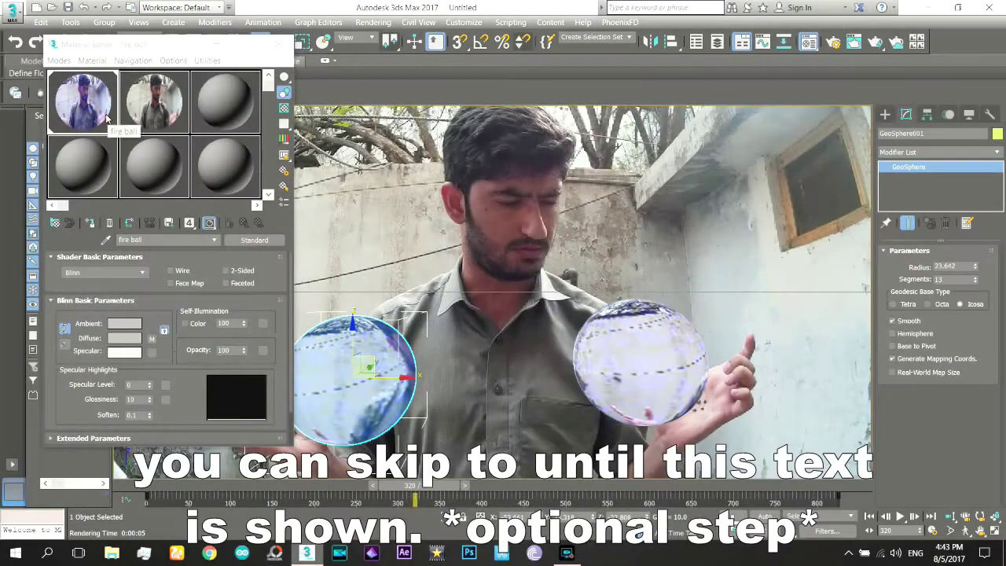
{"action": "left_click", "coordinate": [152, 338]}
{"action": "left_click", "coordinate": [98, 311]}
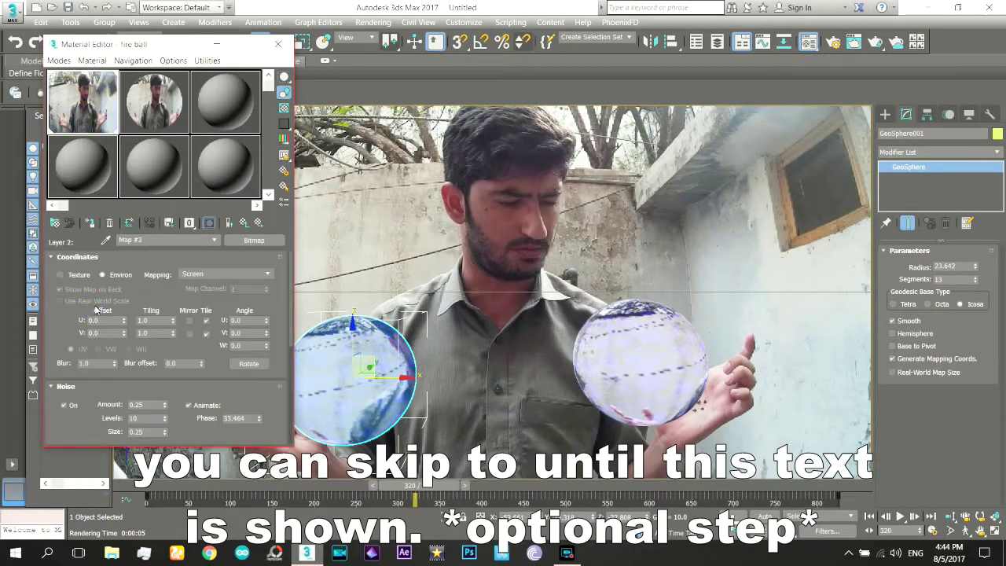
{"action": "left_click", "coordinate": [222, 386]}
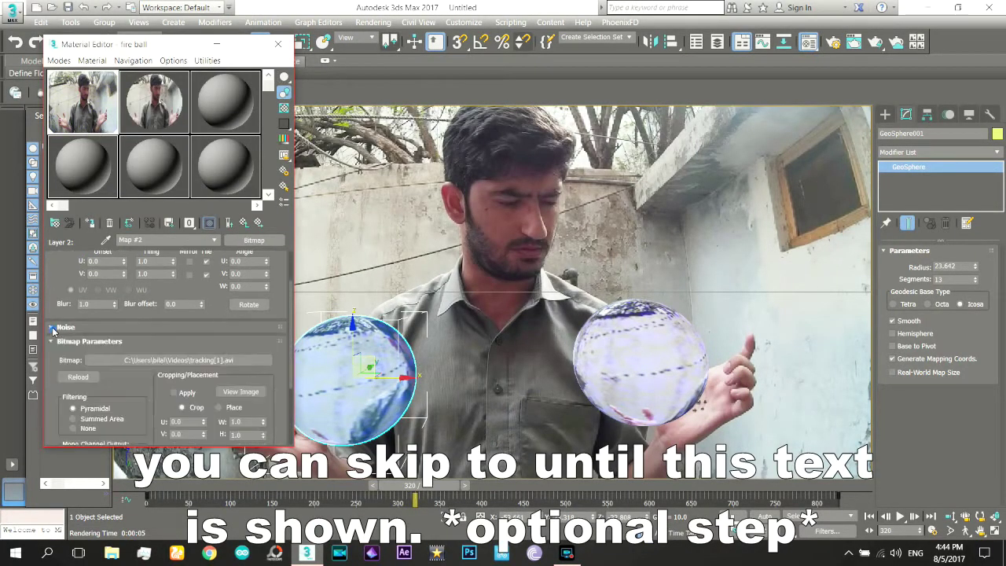
{"action": "left_click", "coordinate": [243, 241]}
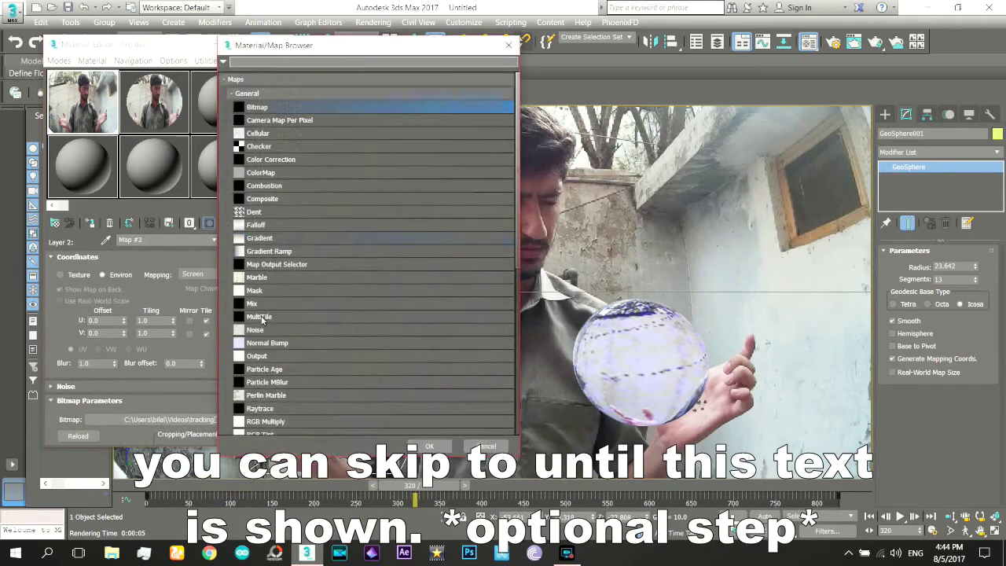
{"action": "double_click", "coordinate": [274, 199]}
{"action": "left_click", "coordinate": [139, 276]}
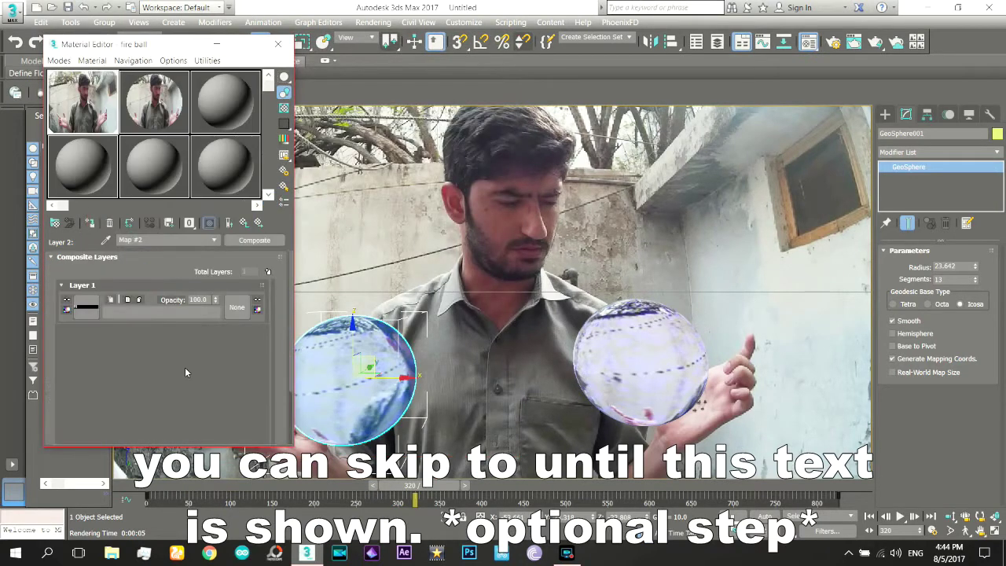
Step: Add a second layer holding a copy of the Smoke map, with Color #2 set to white
{"action": "left_click", "coordinate": [267, 271]}
{"action": "left_click", "coordinate": [86, 307]}
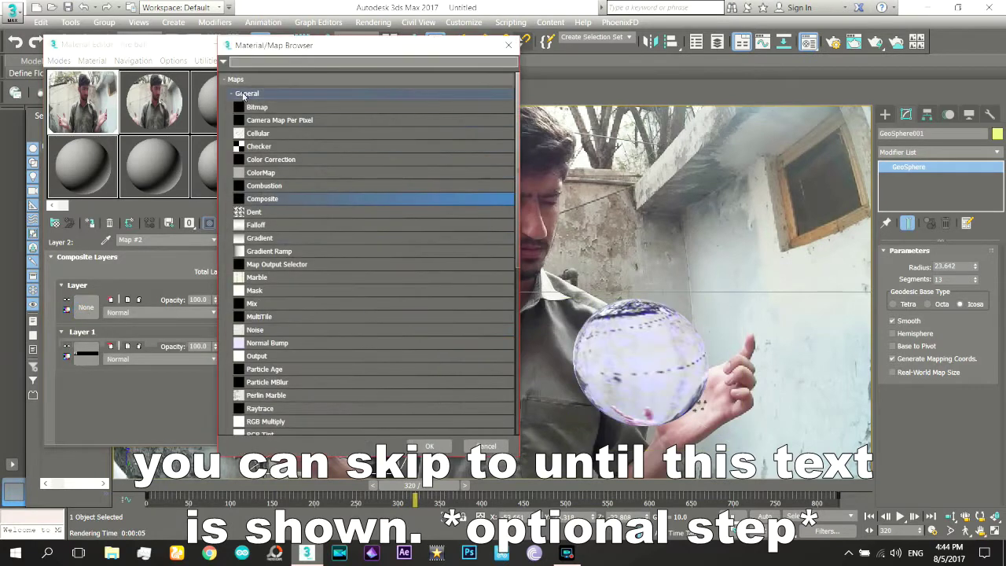
{"action": "left_click", "coordinate": [232, 93]}
{"action": "left_click", "coordinate": [233, 187]}
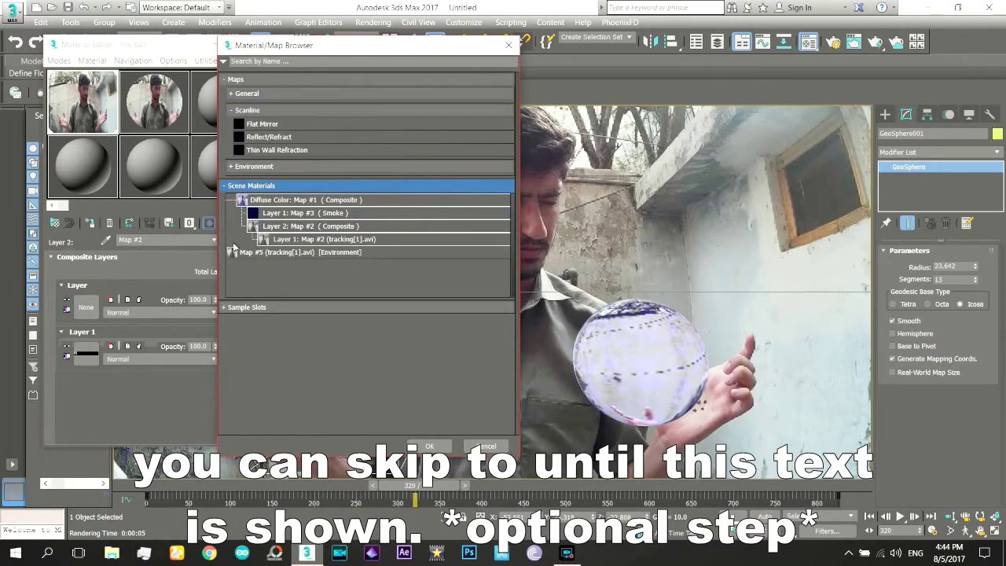
{"action": "double_click", "coordinate": [308, 220]}
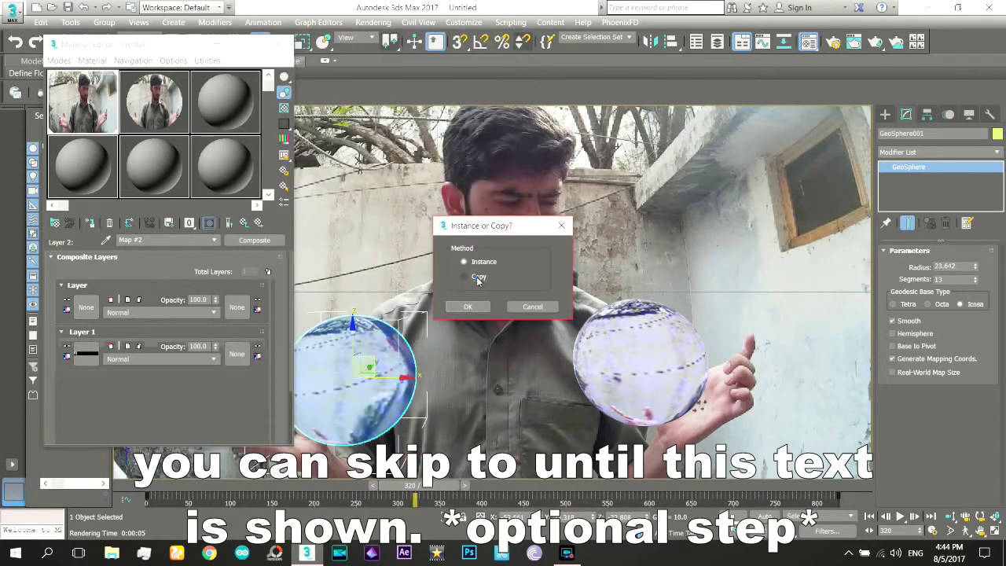
{"action": "left_click", "coordinate": [468, 306]}
{"action": "scroll", "coordinate": [143, 421], "scroll_direction": "down", "scroll_amount": 1}
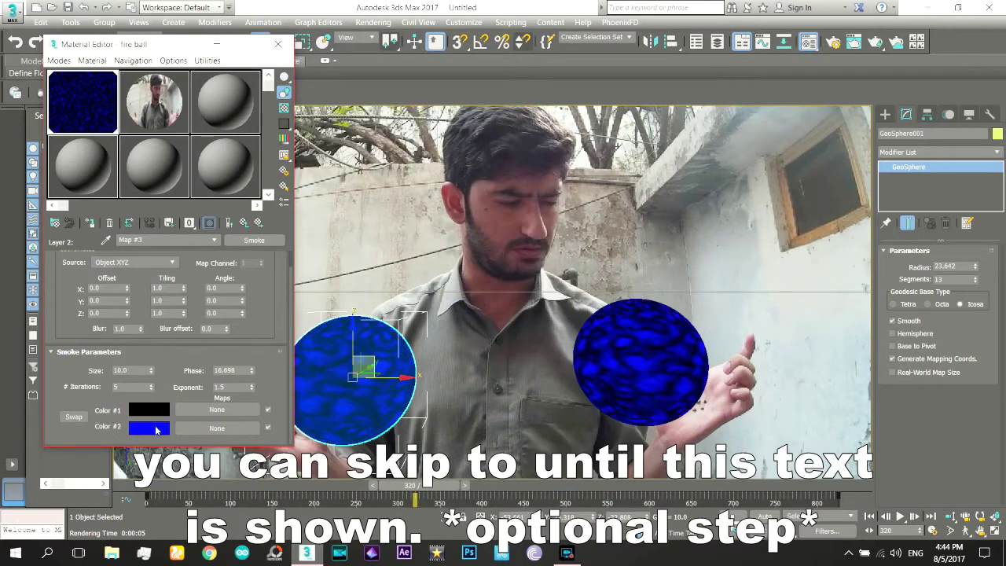
{"action": "left_click", "coordinate": [156, 428]}
{"action": "left_click_drag", "start_coordinate": [283, 118], "coordinate": [283, 169]}
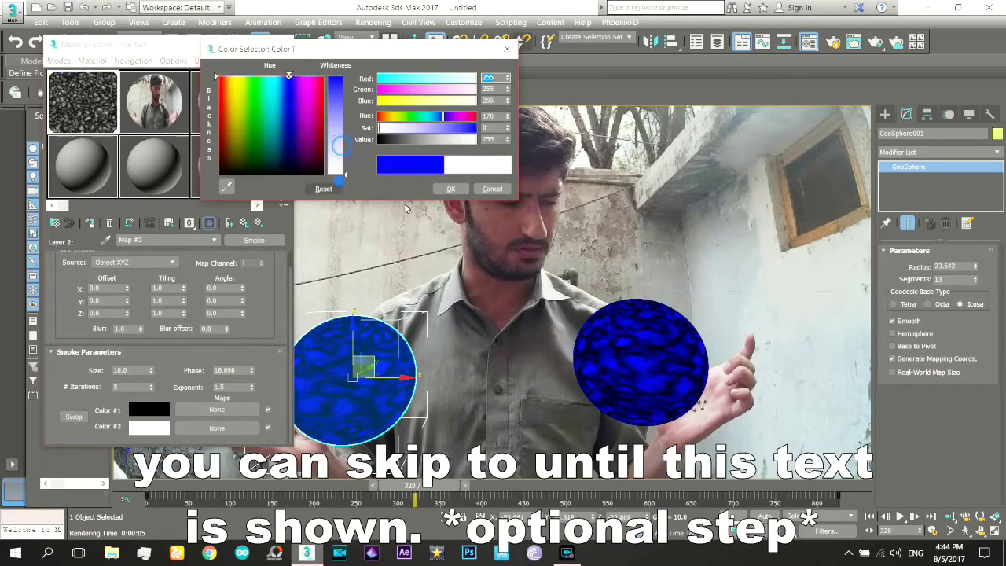
{"action": "left_click", "coordinate": [464, 189]}
Step: Set Layer 2 blending to Multiply and swap the Smoke map's colours to white over black
{"action": "left_click", "coordinate": [245, 224]}
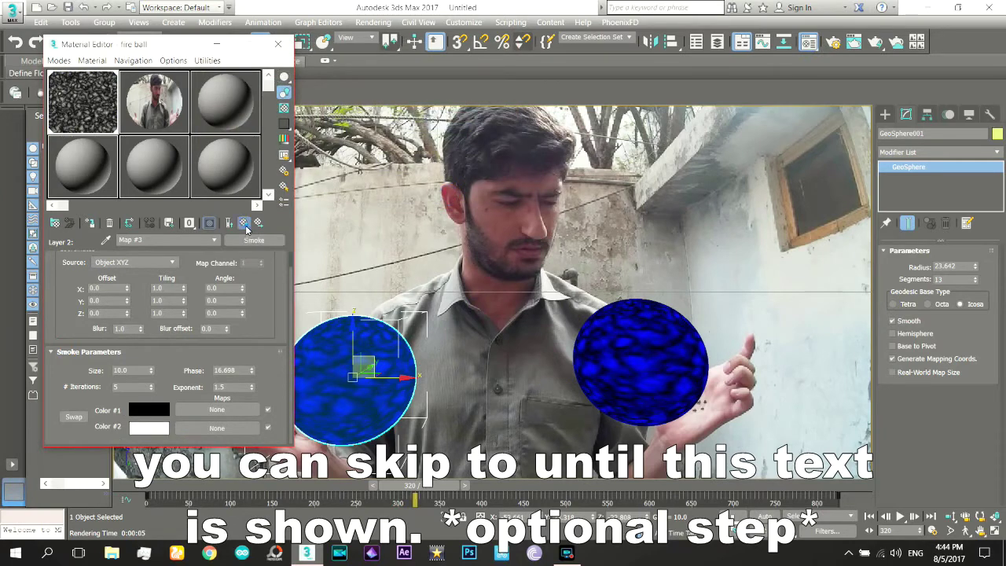
{"action": "left_click", "coordinate": [134, 293]}
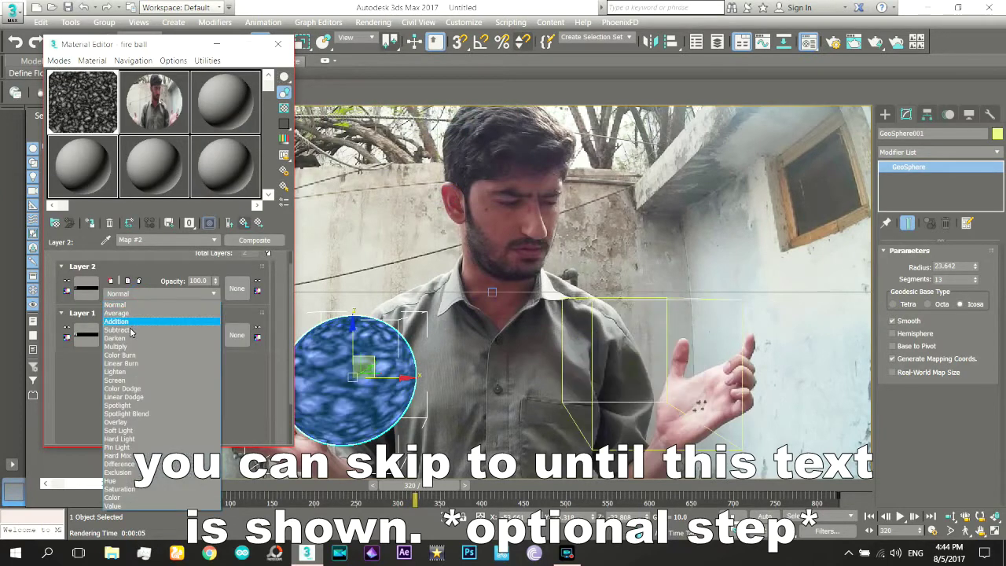
{"action": "left_click", "coordinate": [120, 350]}
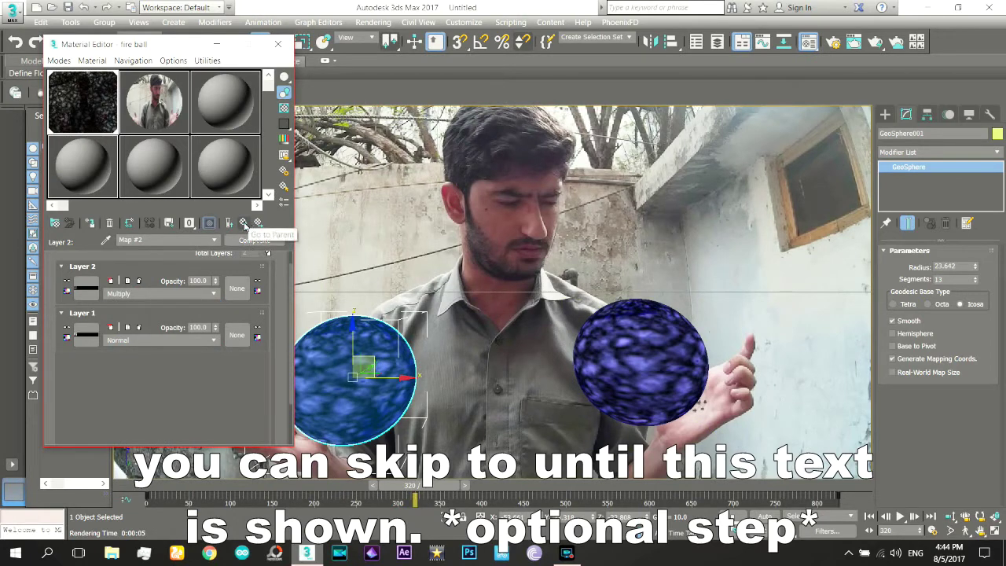
{"action": "left_click", "coordinate": [87, 288]}
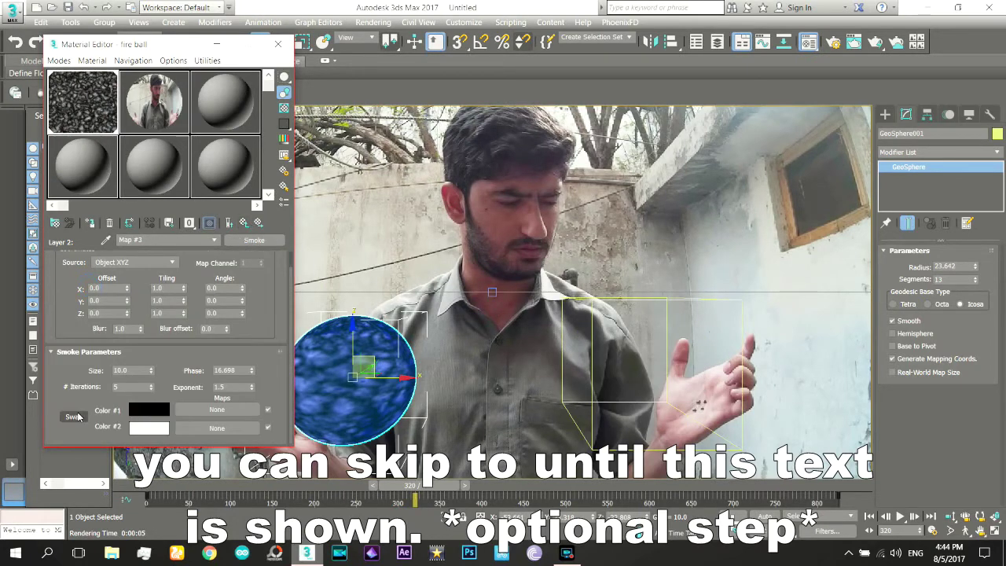
{"action": "left_click", "coordinate": [75, 416]}
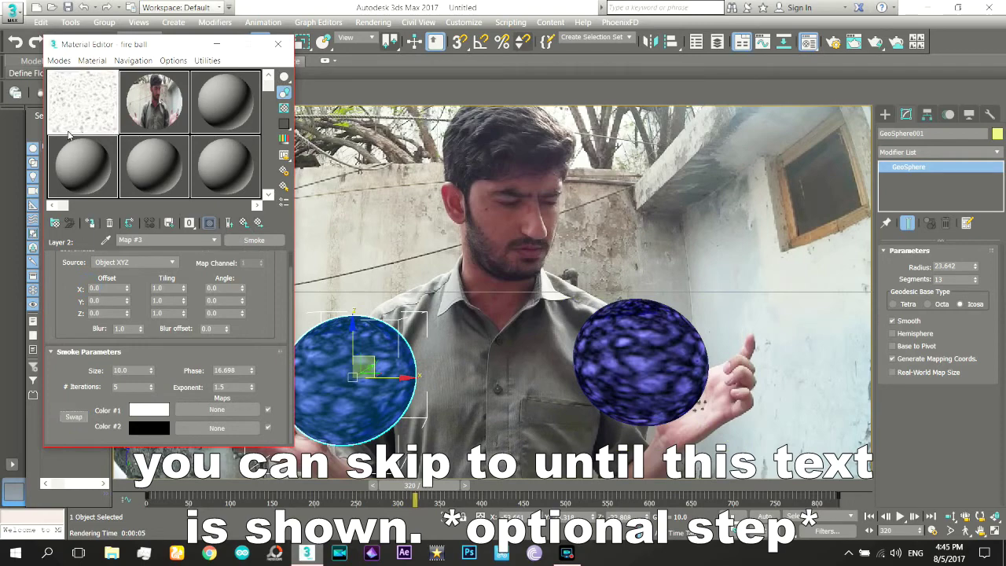
{"action": "left_click", "coordinate": [247, 226]}
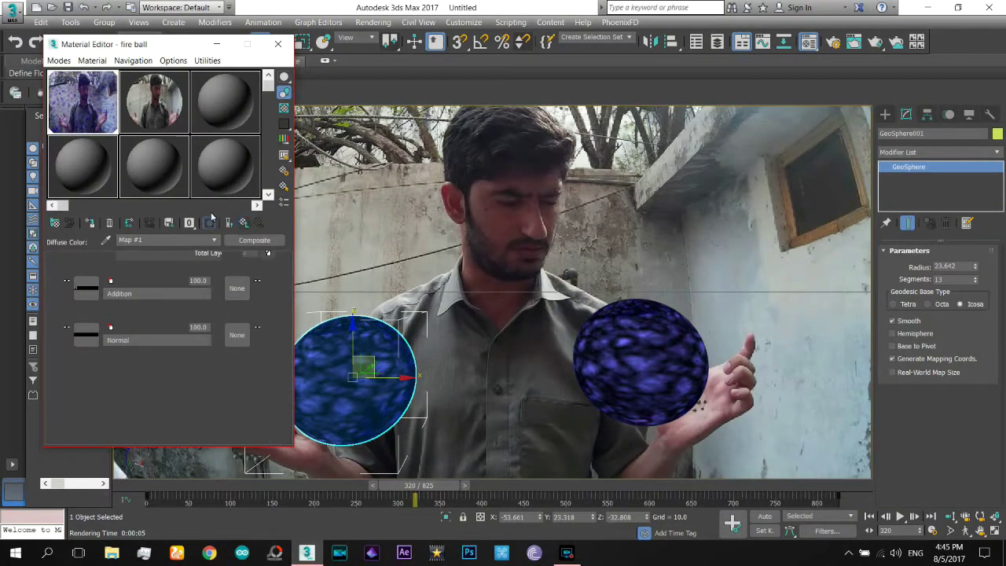
Step: Re-render frame 320 and return to the fire ball material's top level
{"action": "left_click", "coordinate": [372, 22]}
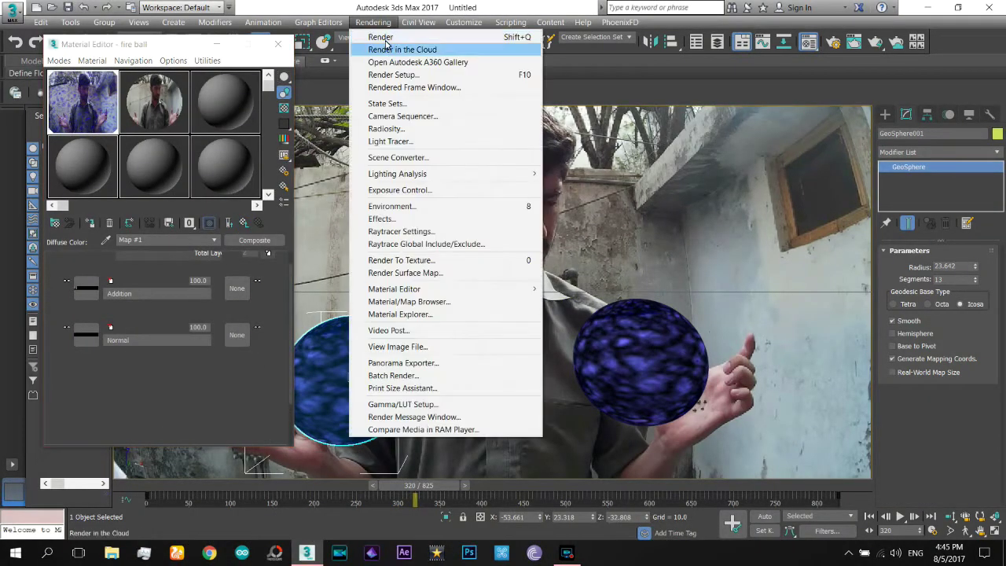
{"action": "left_click", "coordinate": [369, 36]}
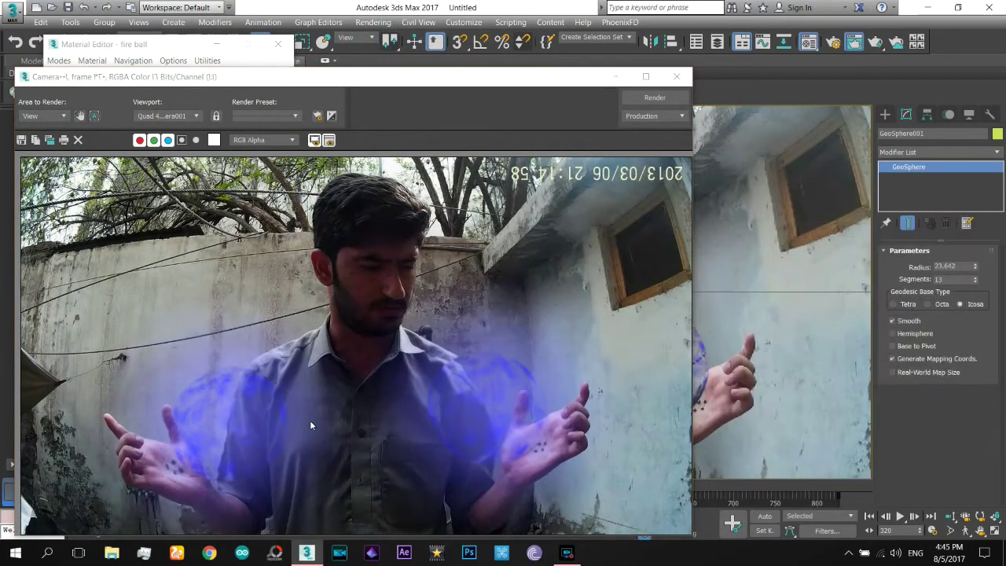
{"action": "left_click", "coordinate": [166, 50]}
{"action": "scroll", "coordinate": [279, 337], "scroll_direction": "up", "scroll_amount": 1}
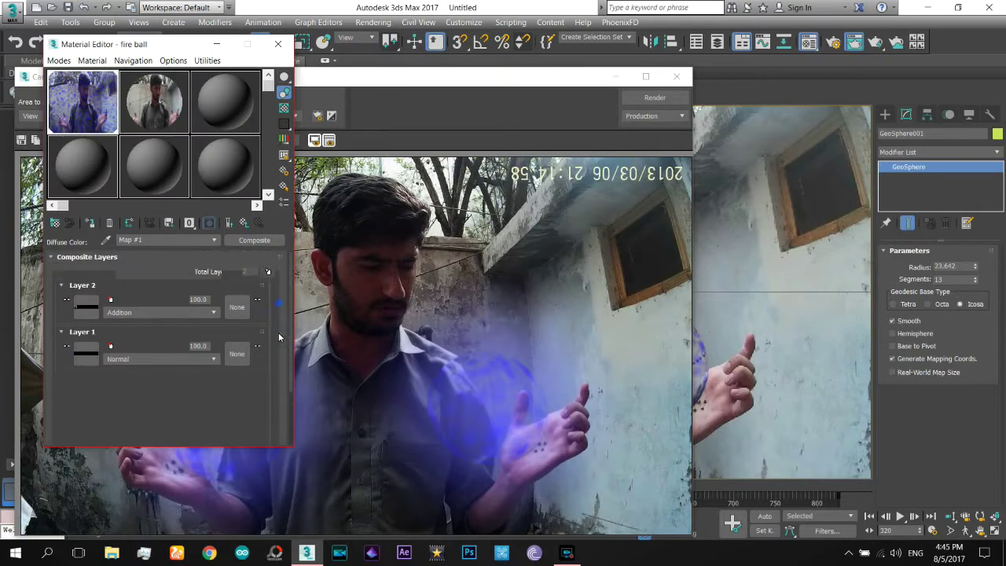
{"action": "left_click", "coordinate": [244, 224]}
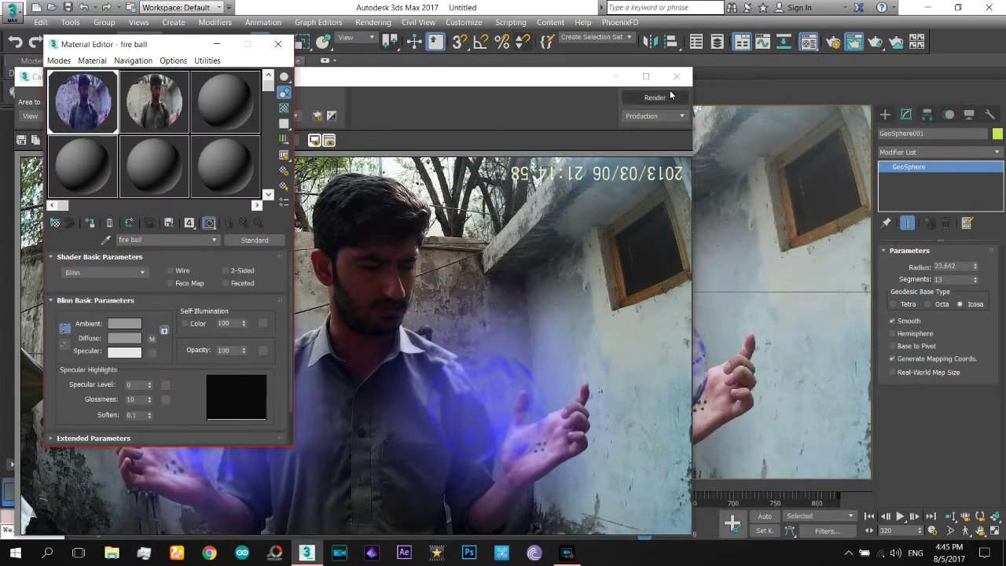
Step: Close the rendered frame and Material Editor, and go back to frame 0
{"action": "left_click_drag", "start_coordinate": [774, 498], "coordinate": [615, 514]}
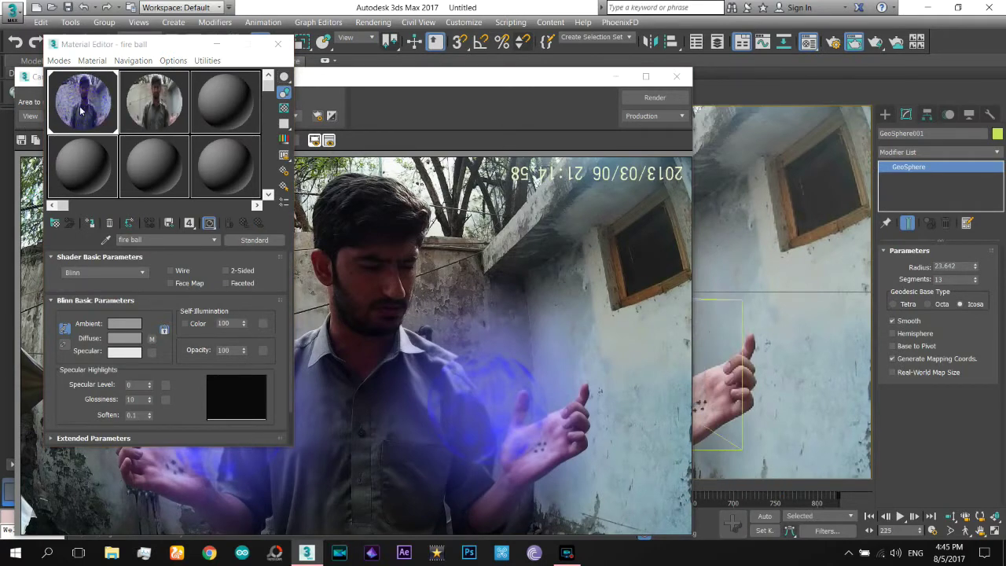
{"action": "left_click", "coordinate": [674, 76]}
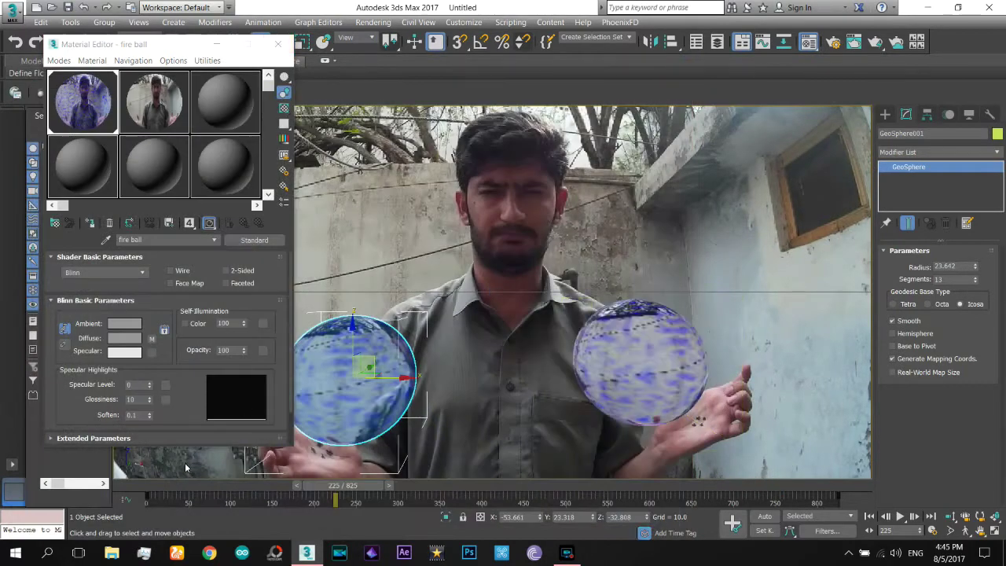
{"action": "left_click", "coordinate": [278, 45]}
{"action": "key", "text": "Home"}
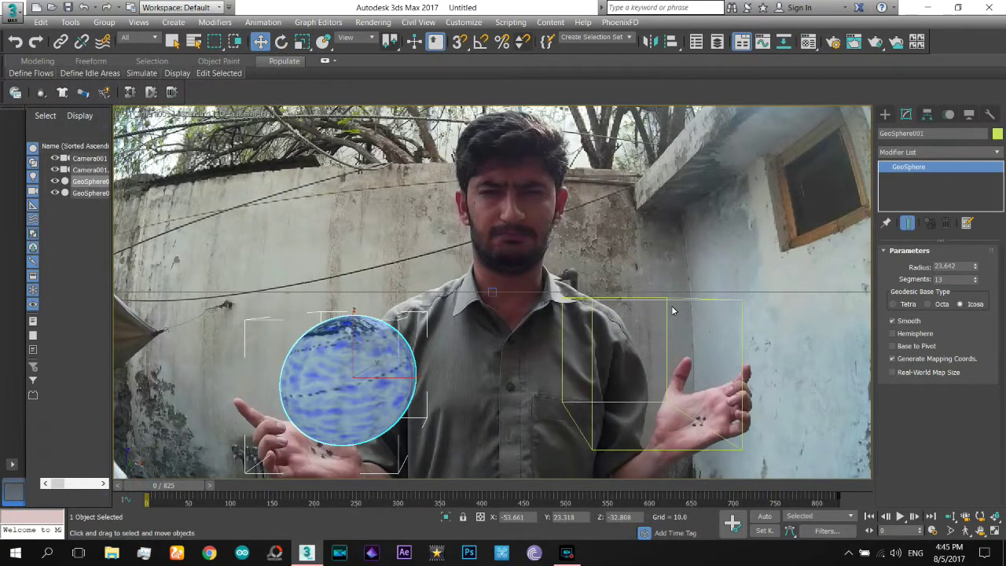
Step: Add a Noise modifier to the right-hand sphere, GeoSphere002
{"action": "left_click", "coordinate": [662, 348]}
{"action": "left_click", "coordinate": [1000, 151]}
{"action": "scroll", "coordinate": [912, 354], "scroll_direction": "down", "scroll_amount": 5}
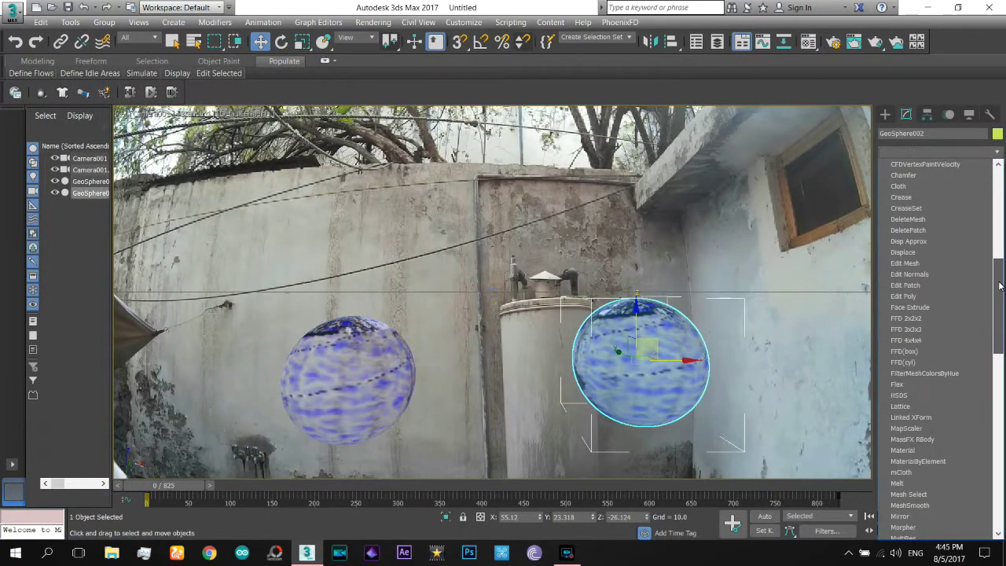
{"action": "scroll", "coordinate": [905, 377], "scroll_direction": "down", "scroll_amount": 3}
{"action": "scroll", "coordinate": [901, 403], "scroll_direction": "down", "scroll_amount": 2}
{"action": "left_click", "coordinate": [899, 405]}
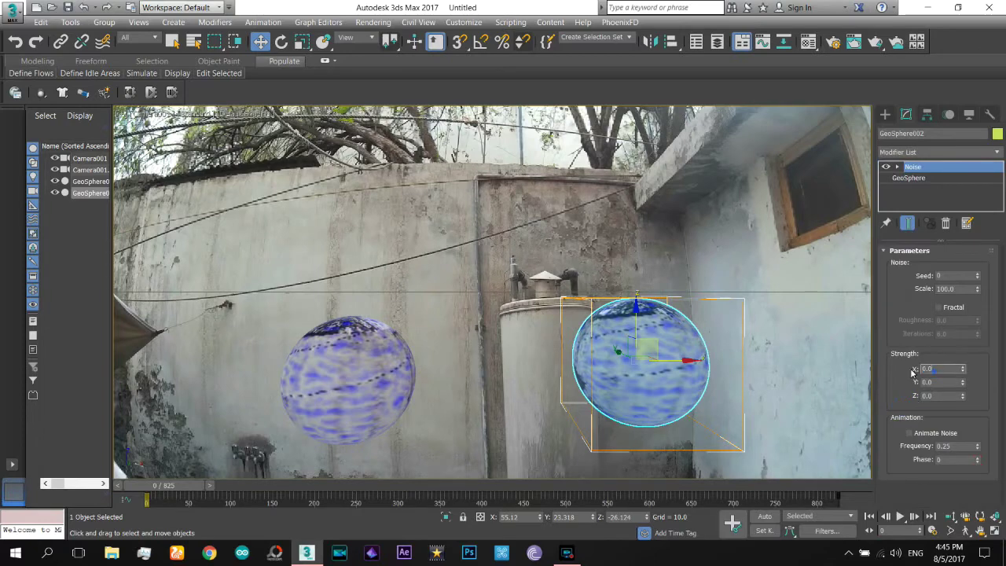
Step: Set the noise scale to 5 and strength to 5 on X, Y and Z
{"action": "key", "text": "Tab"}
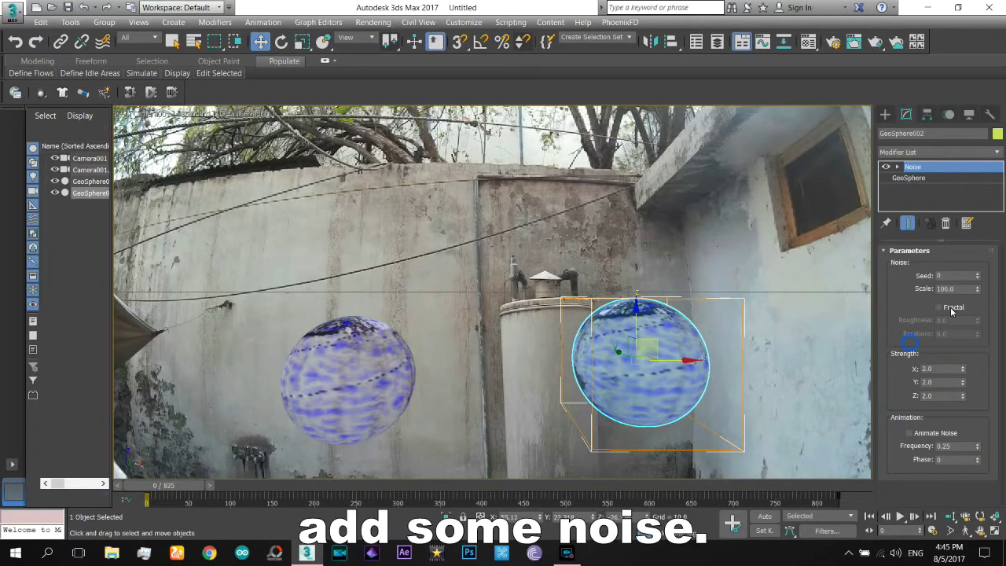
{"action": "type", "text": "1"}
{"action": "left_click", "coordinate": [914, 306]}
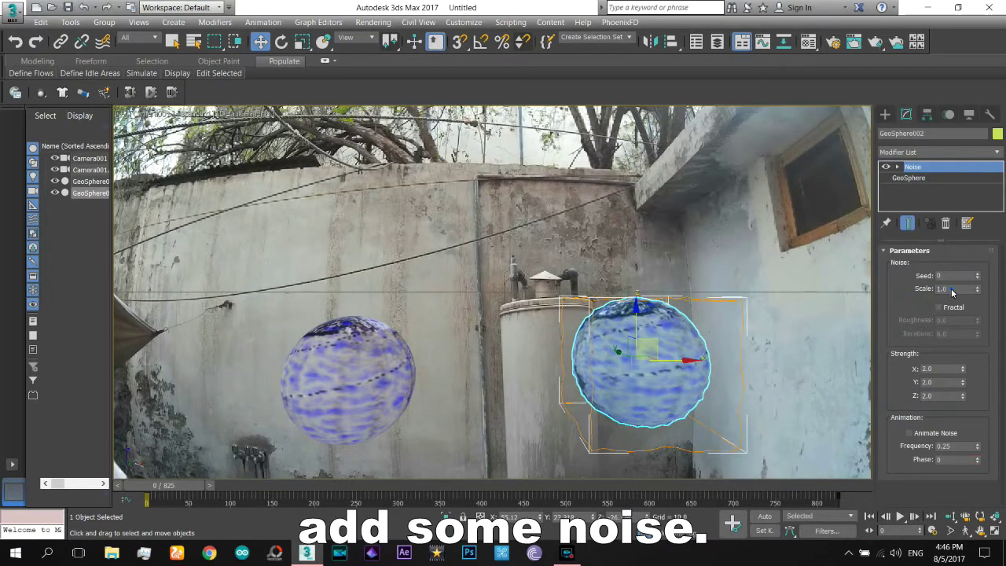
{"action": "type", "text": "5"}
{"action": "left_click", "coordinate": [920, 308]}
{"action": "key", "text": "Tab"}
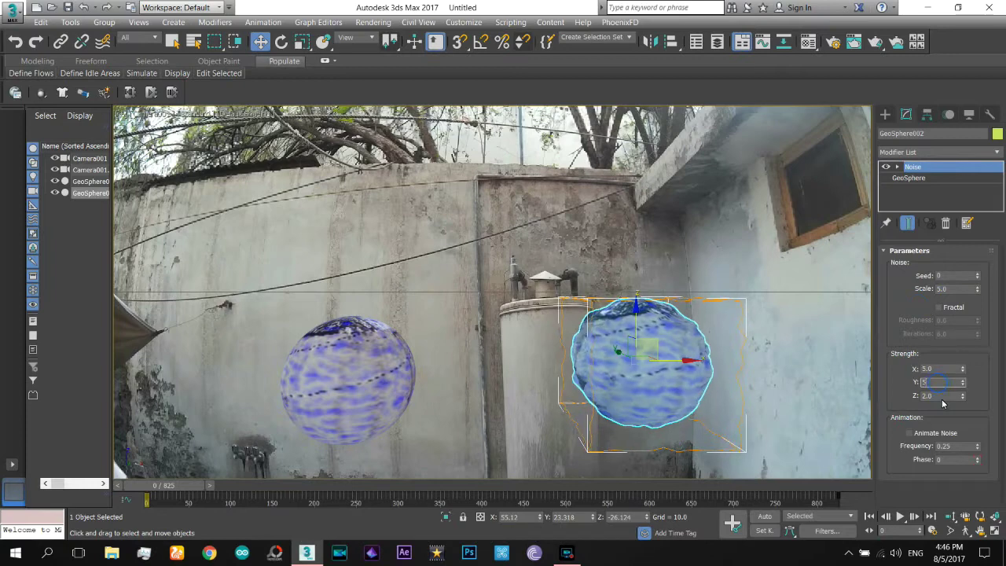
{"action": "type", "text": "5"}
{"action": "key", "text": "Tab"}
{"action": "type", "text": "5"}
{"action": "left_click", "coordinate": [910, 384]}
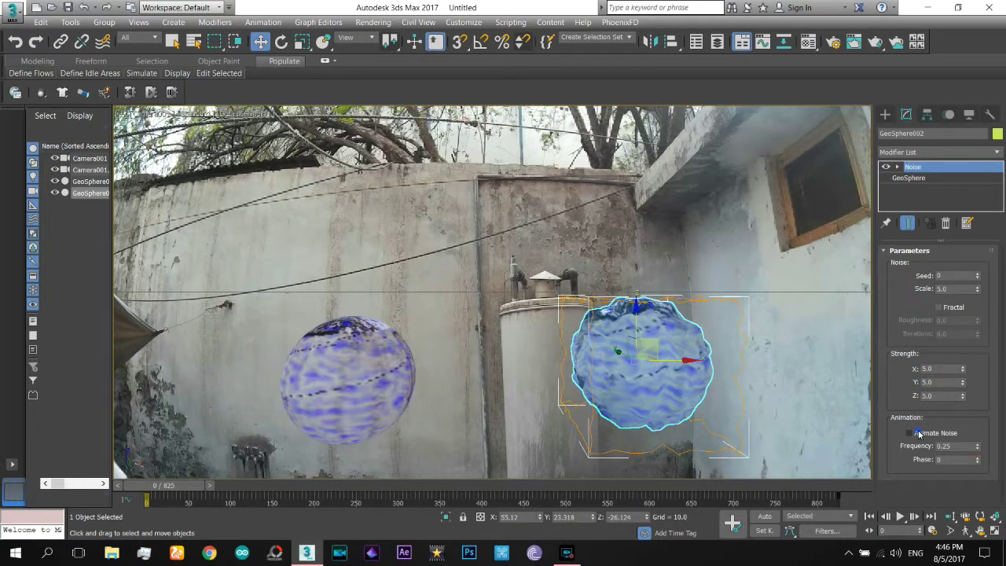
Step: Paste the Noise modifier as an instance onto the left sphere and scrub to preview the animation
{"action": "right_click", "coordinate": [916, 167]}
{"action": "left_click", "coordinate": [920, 211]}
{"action": "left_click", "coordinate": [369, 366]}
{"action": "right_click", "coordinate": [933, 168]}
{"action": "left_click", "coordinate": [939, 190]}
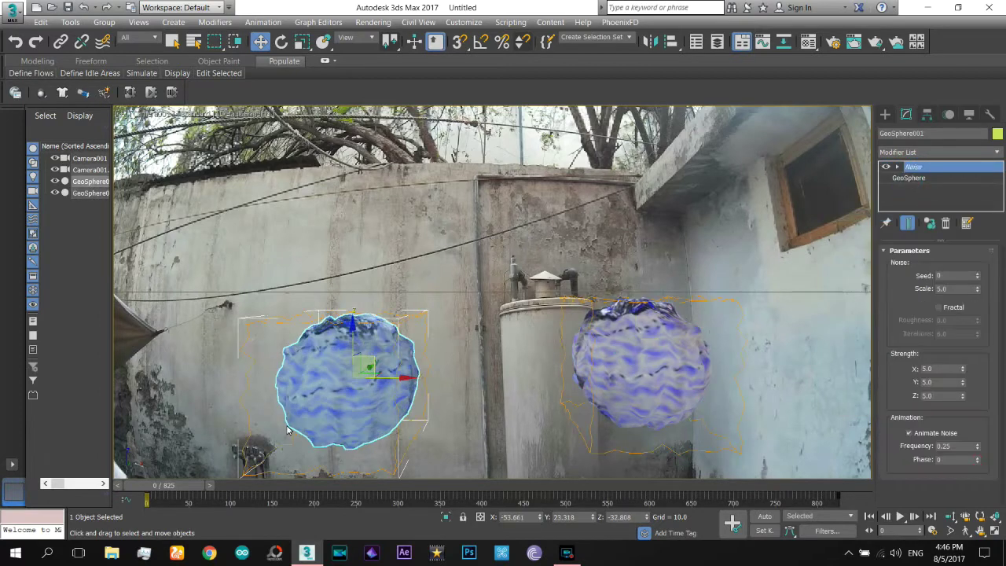
{"action": "left_click_drag", "start_coordinate": [169, 487], "coordinate": [214, 489]}
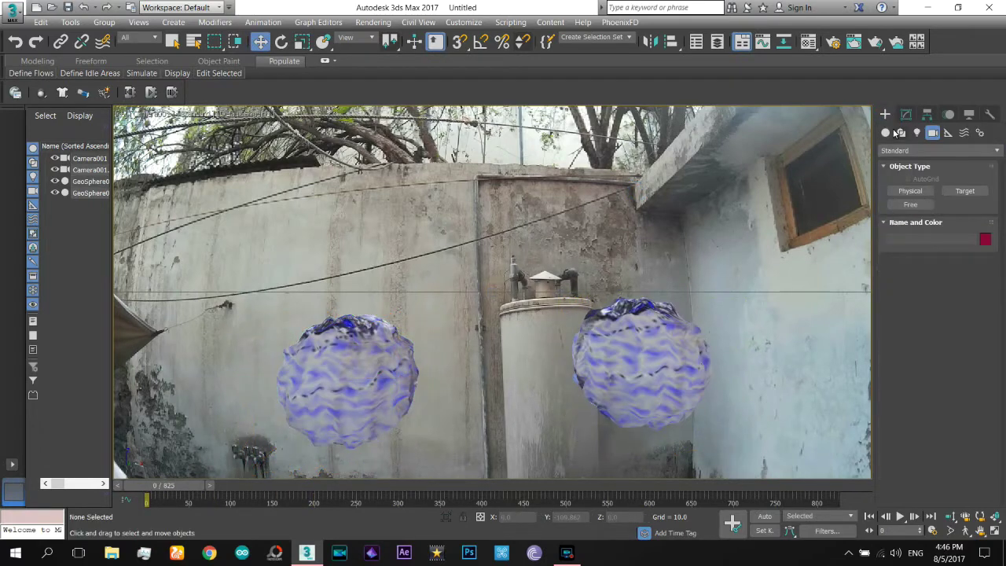
Step: Create a Standard Primitives plane near the scene centre
{"action": "left_click", "coordinate": [888, 133]}
{"action": "left_click", "coordinate": [965, 245]}
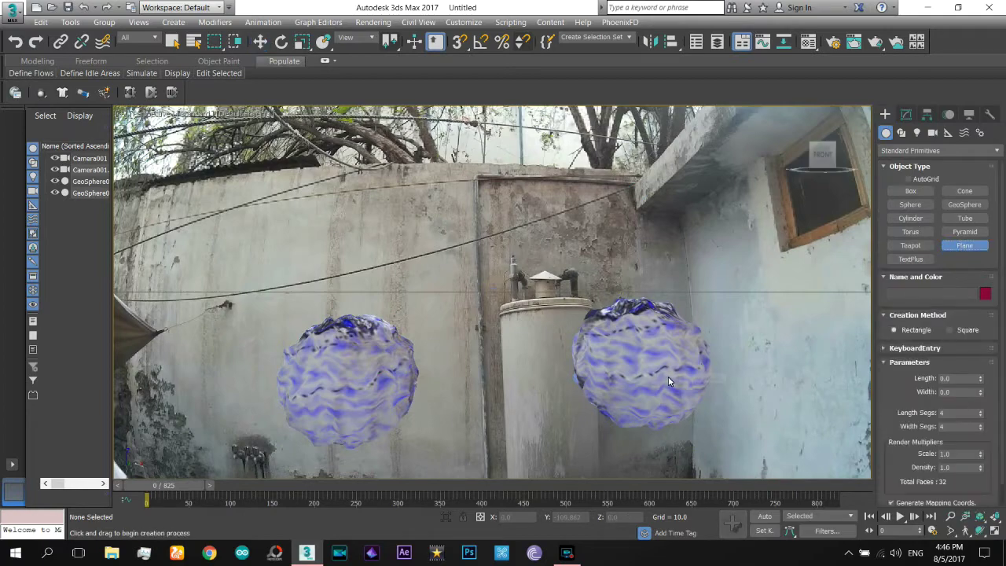
{"action": "left_click", "coordinate": [981, 531]}
{"action": "left_click_drag", "start_coordinate": [485, 286], "coordinate": [548, 312]}
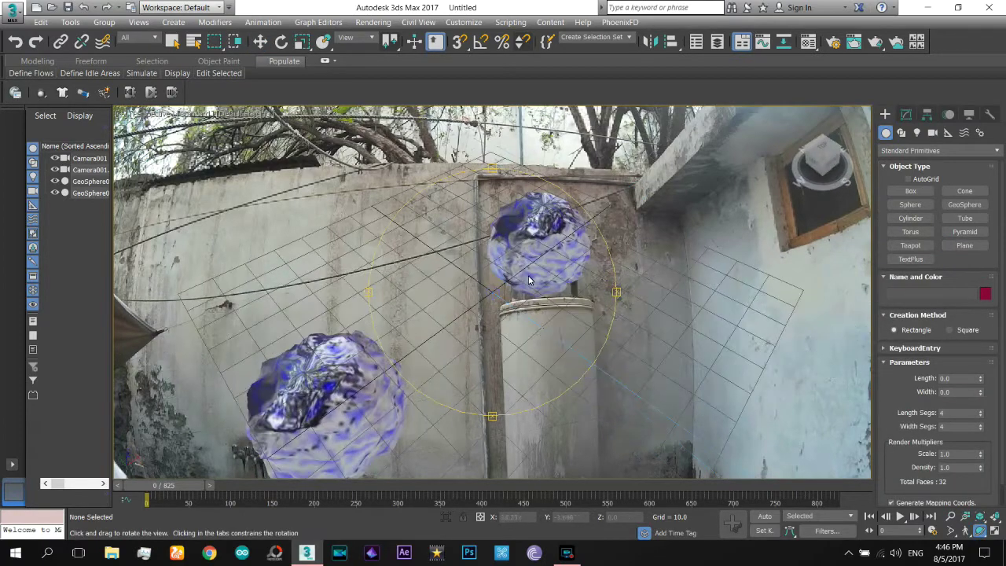
{"action": "right_click", "coordinate": [505, 273]}
{"action": "key", "text": "shift+z"}
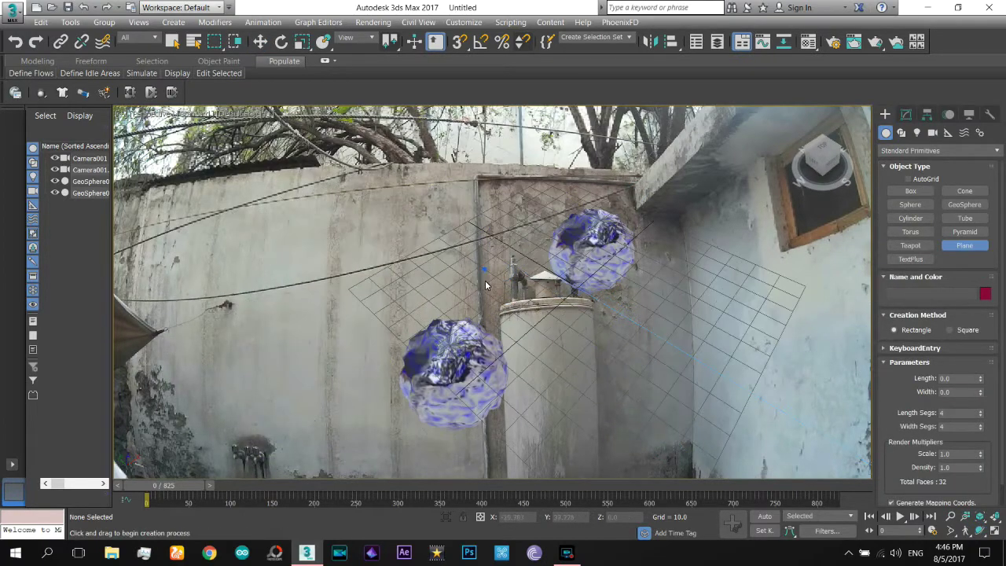
{"action": "left_click_drag", "start_coordinate": [487, 271], "coordinate": [500, 382]}
{"action": "key", "text": "w"}
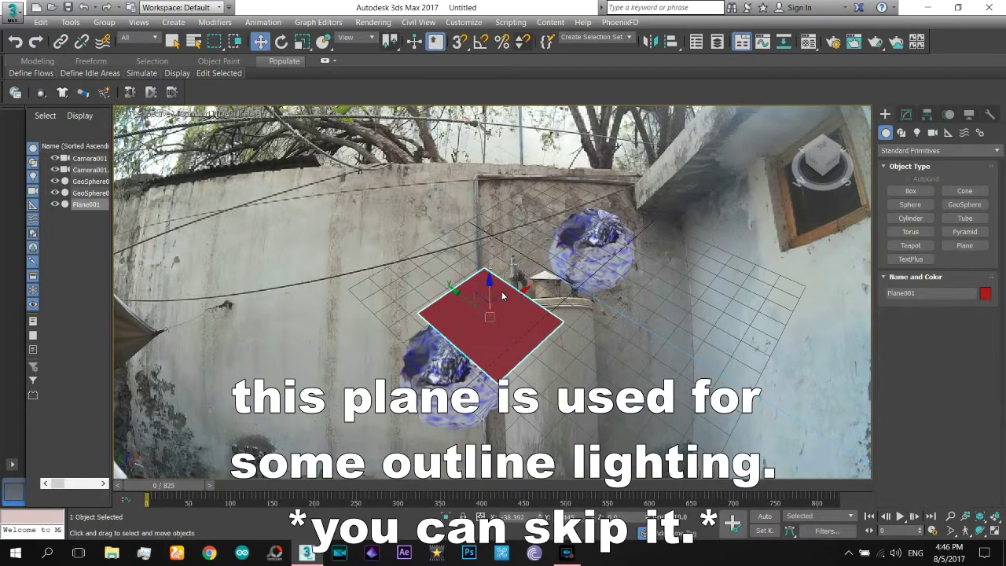
Step: In the shaded Camera001 view, move the plane to the left sphere and tilt it upright
{"action": "key", "text": "t"}
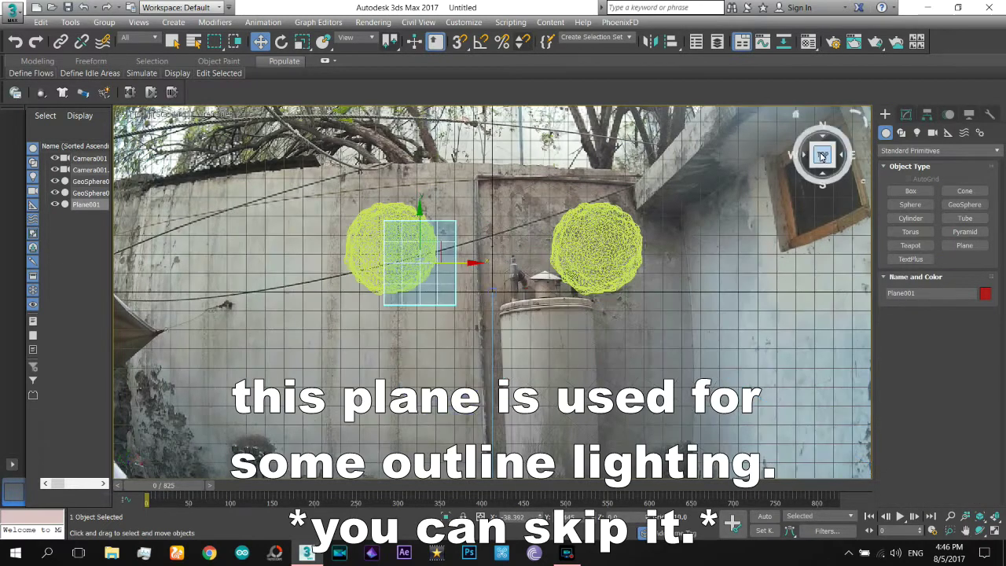
{"action": "left_click_drag", "start_coordinate": [442, 246], "coordinate": [367, 240]}
{"action": "key", "text": "r"}
{"action": "key", "text": "f"}
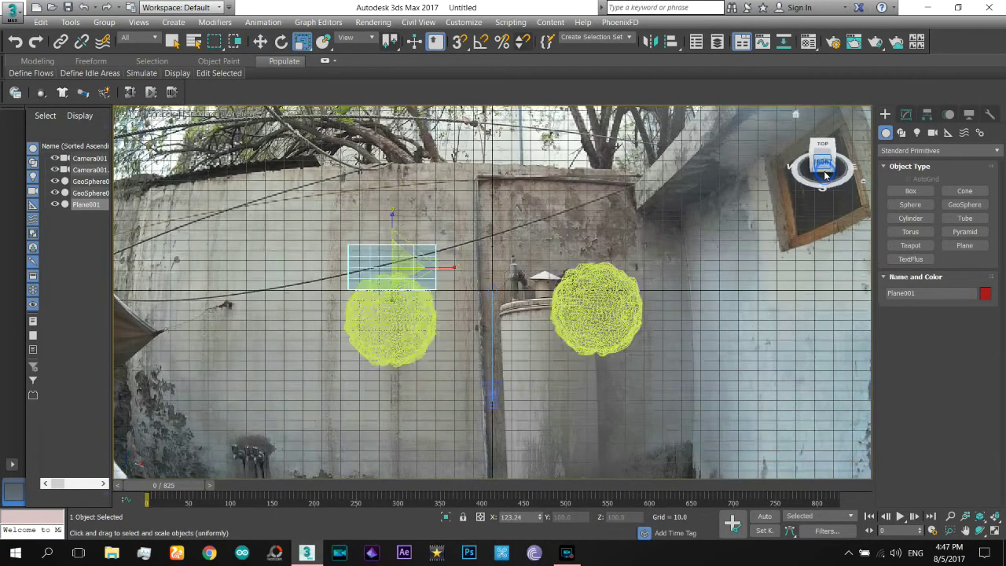
{"action": "left_click", "coordinate": [495, 289]}
{"action": "key", "text": "c"}
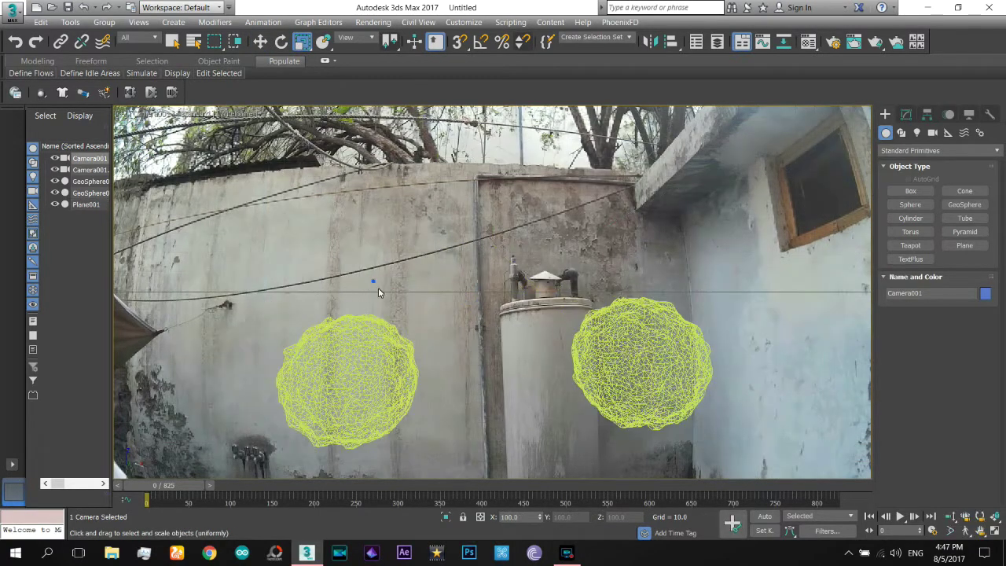
{"action": "left_click", "coordinate": [377, 292]}
{"action": "key", "text": "w"}
{"action": "left_click_drag", "start_coordinate": [356, 267], "coordinate": [374, 344]}
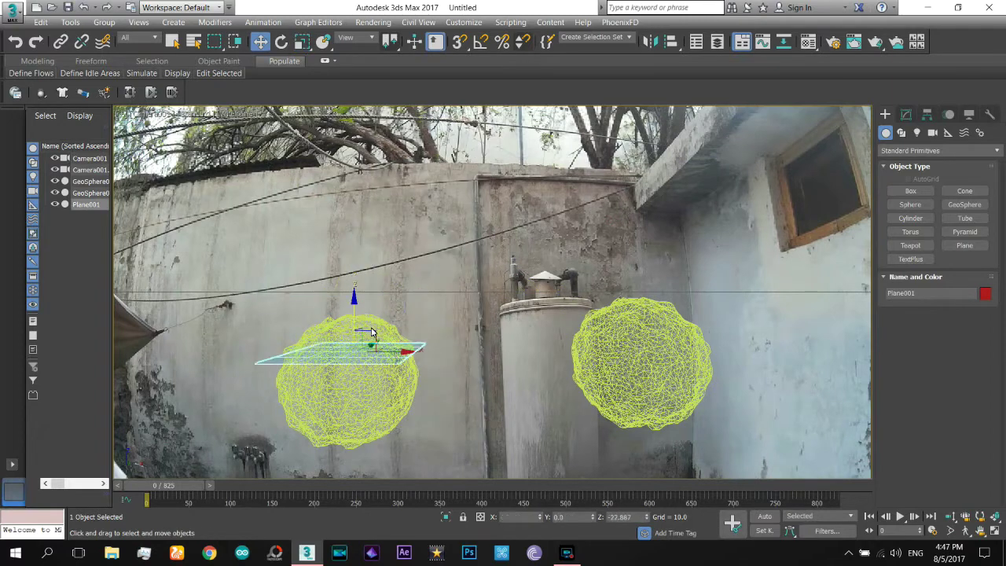
{"action": "key", "text": "F3"}
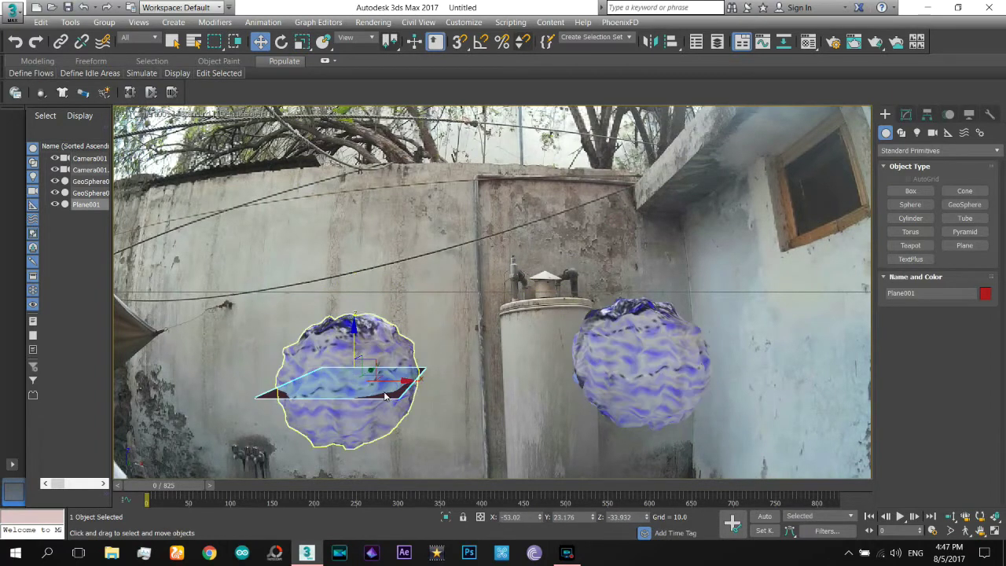
{"action": "key", "text": "e"}
{"action": "left_click_drag", "start_coordinate": [364, 356], "coordinate": [352, 485]}
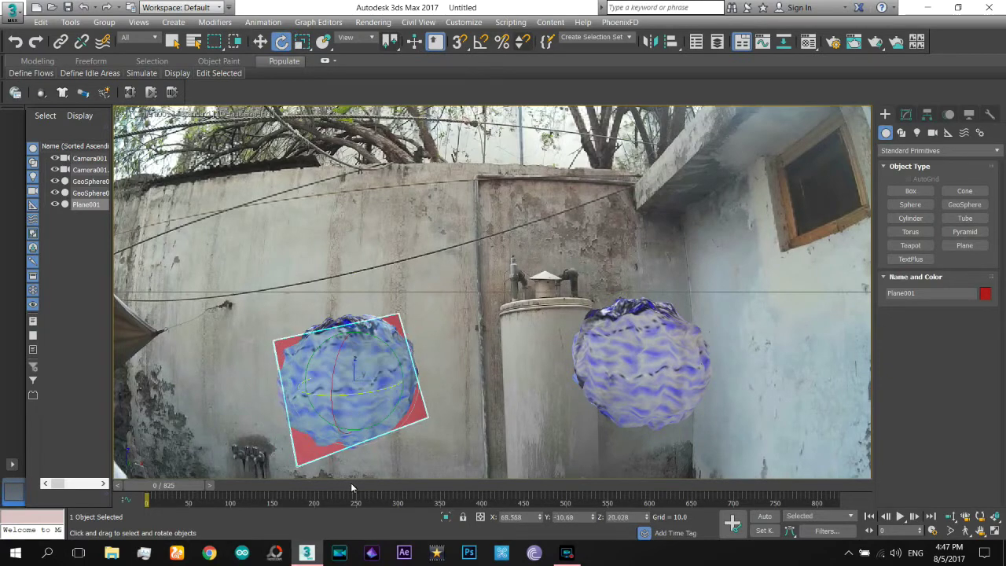
Step: At frame 218, nudge the plane down-left and check its placement from a perspective view
{"action": "left_click_drag", "start_coordinate": [199, 489], "coordinate": [339, 487]}
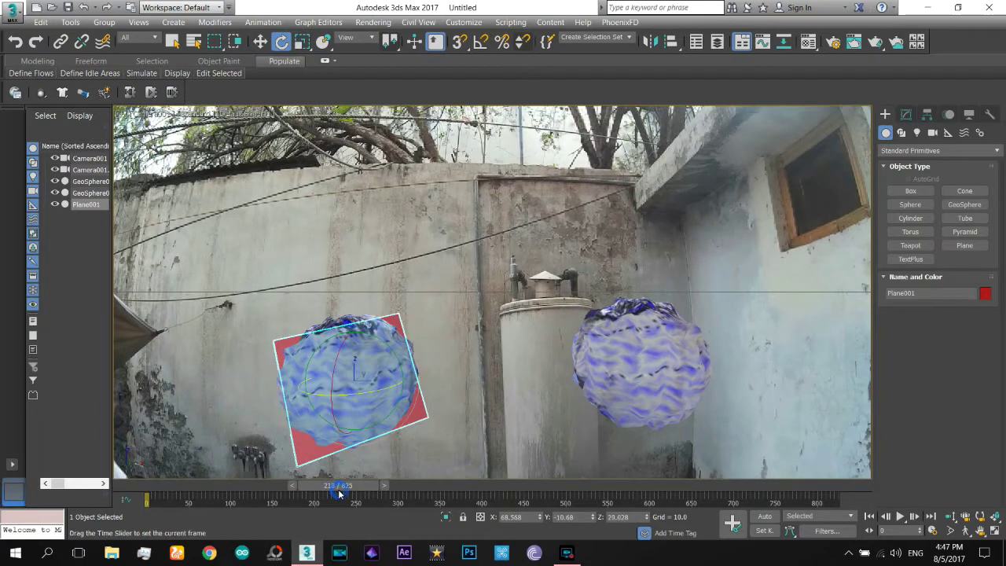
{"action": "right_click", "coordinate": [349, 358]}
{"action": "left_click", "coordinate": [360, 366]}
{"action": "left_click_drag", "start_coordinate": [370, 375], "coordinate": [367, 381]}
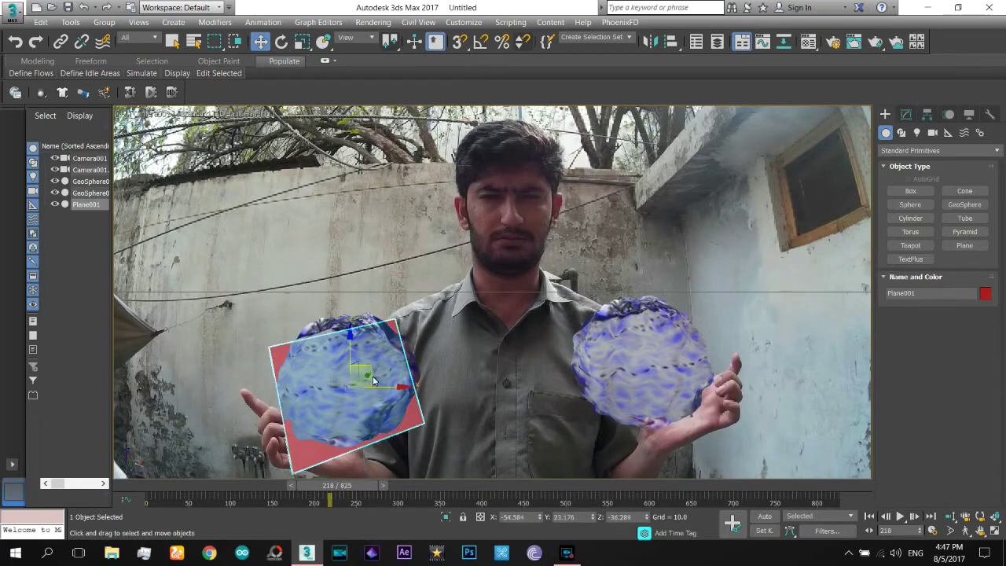
{"action": "left_click", "coordinate": [980, 530]}
{"action": "key", "text": "p"}
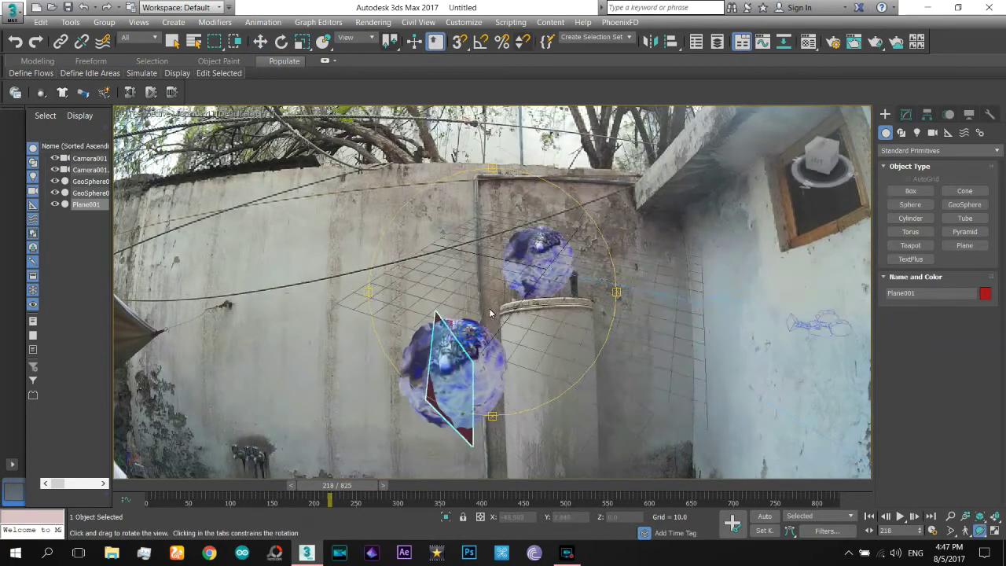
{"action": "mouse_move", "coordinate": [503, 330]}
{"action": "middle_mouse_down", "text": "alt"}
{"action": "mouse_move", "coordinate": [447, 373]}
{"action": "mouse_move", "coordinate": [425, 370]}
{"action": "mouse_move", "coordinate": [499, 323]}
{"action": "mouse_move", "coordinate": [520, 338]}
{"action": "mouse_move", "coordinate": [418, 366]}
{"action": "middle_mouse_up", "text": "alt"}
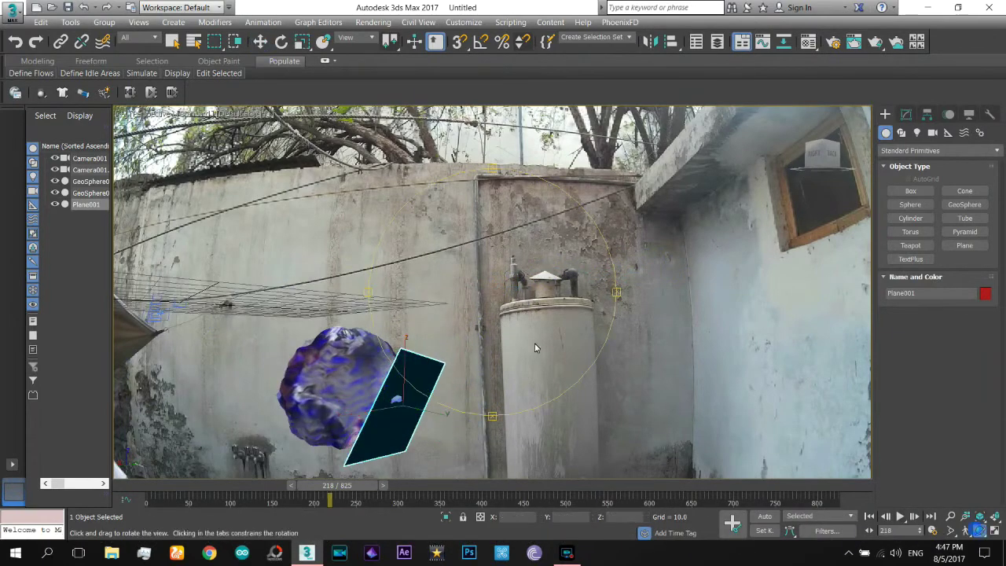
{"action": "mouse_move", "coordinate": [534, 342]}
{"action": "middle_mouse_down", "text": "alt"}
{"action": "mouse_move", "coordinate": [532, 319]}
{"action": "mouse_move", "coordinate": [564, 334]}
{"action": "mouse_move", "coordinate": [550, 346]}
{"action": "middle_mouse_up", "text": "alt"}
Step: Back in the Camera001 view, scale the plane up so it frames the left ball
{"action": "key", "text": "c"}
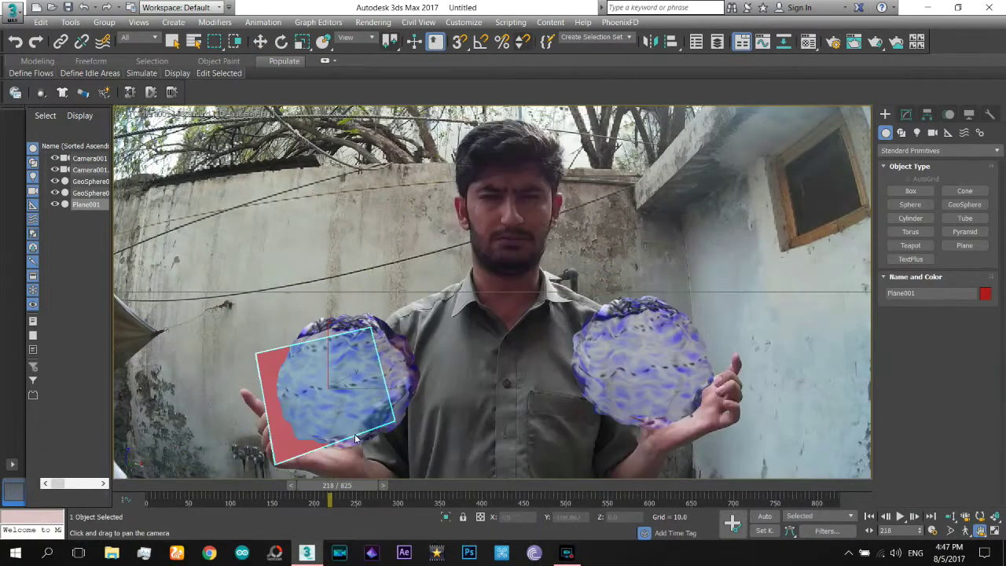
{"action": "key", "text": "r"}
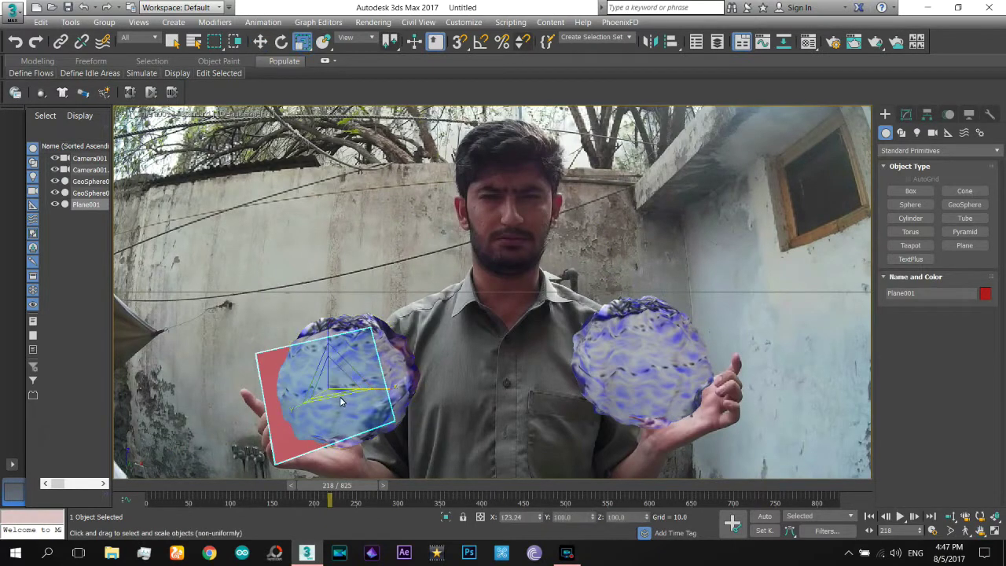
{"action": "mouse_move", "coordinate": [346, 373]}
{"action": "left_mouse_down"}
{"action": "mouse_move", "coordinate": [344, 358]}
{"action": "mouse_move", "coordinate": [379, 380]}
{"action": "left_mouse_up"}
{"action": "right_click", "coordinate": [345, 368]}
{"action": "left_click", "coordinate": [356, 385]}
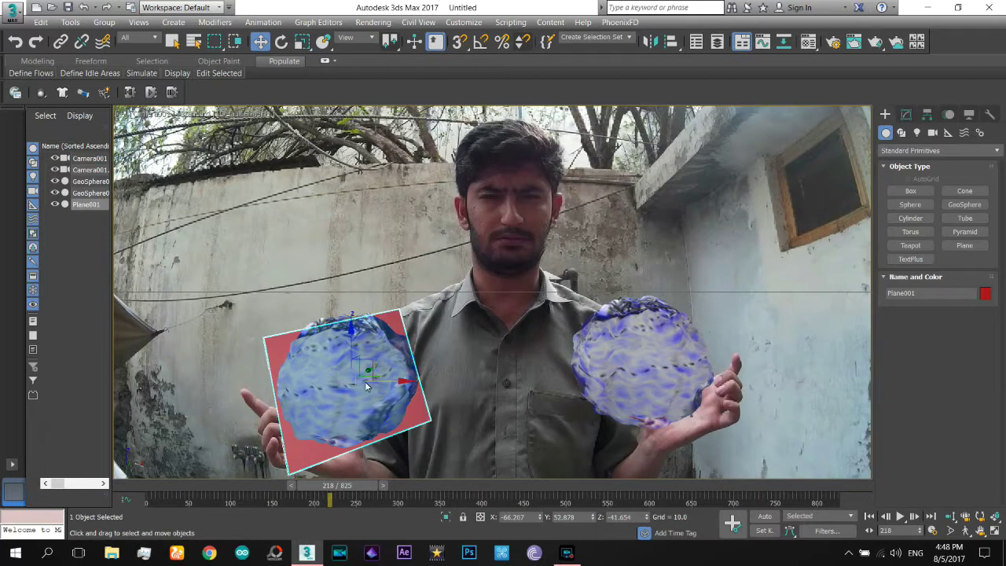
Step: Clone the plane as instance Plane002, then move and tilt it behind the right sphere
{"action": "right_click", "coordinate": [397, 387]}
{"action": "left_click", "coordinate": [459, 470]}
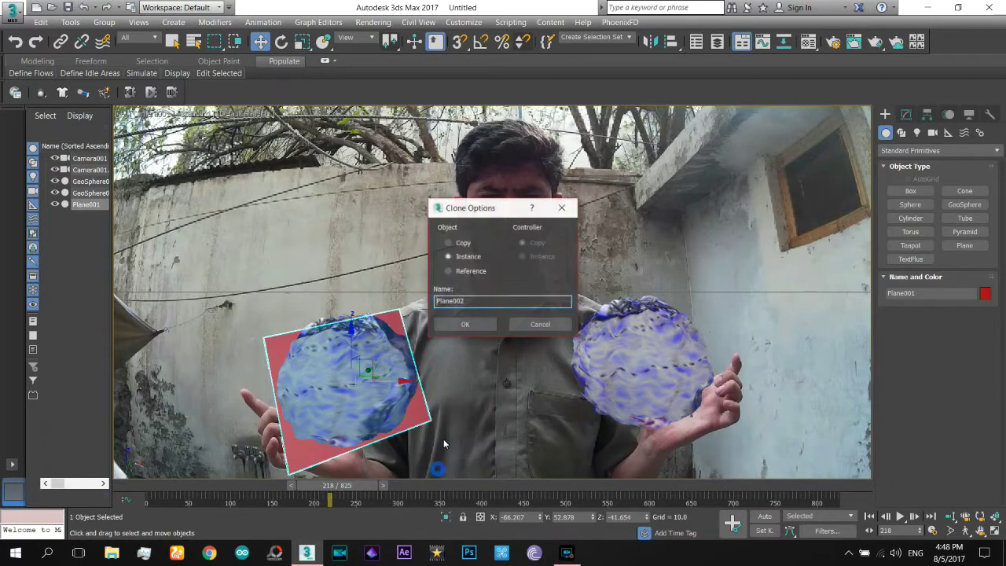
{"action": "left_click", "coordinate": [465, 324]}
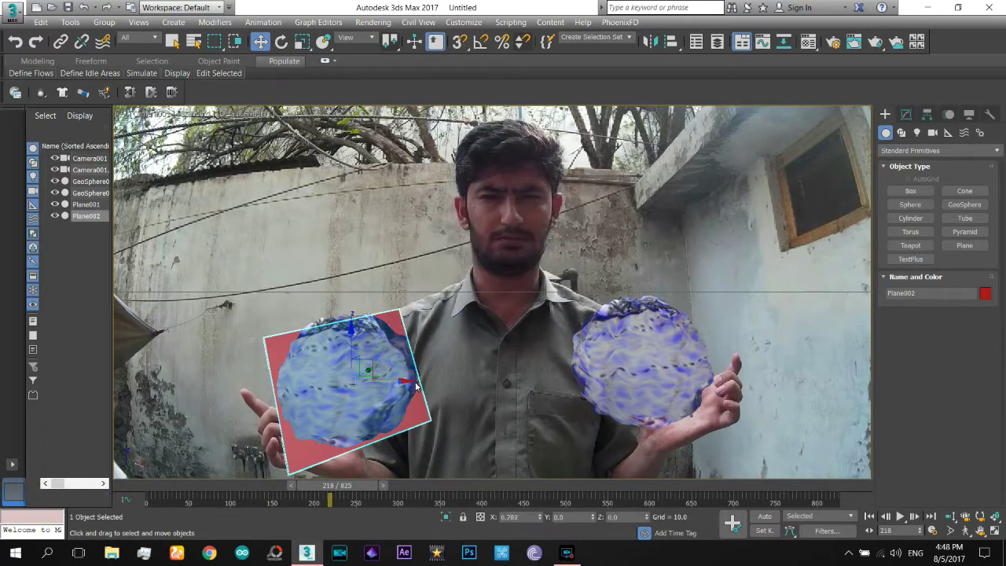
{"action": "left_click_drag", "start_coordinate": [367, 376], "coordinate": [511, 376]}
{"action": "key", "text": "e"}
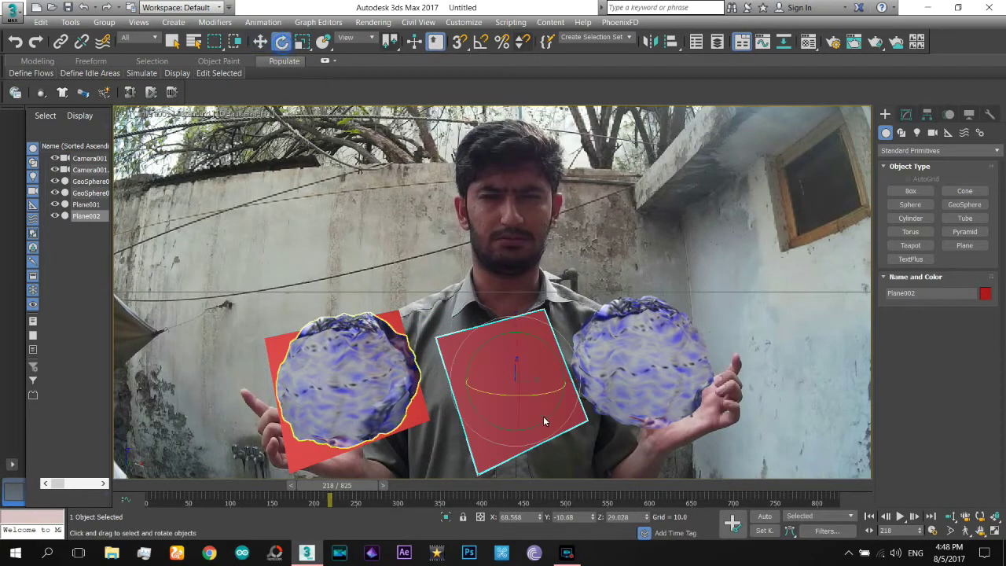
{"action": "mouse_move", "coordinate": [536, 393]}
{"action": "left_mouse_down"}
{"action": "mouse_move", "coordinate": [532, 331]}
{"action": "mouse_move", "coordinate": [521, 371]}
{"action": "mouse_move", "coordinate": [658, 412]}
{"action": "mouse_move", "coordinate": [667, 371]}
{"action": "mouse_move", "coordinate": [651, 350]}
{"action": "left_mouse_up"}
{"action": "key", "text": "w"}
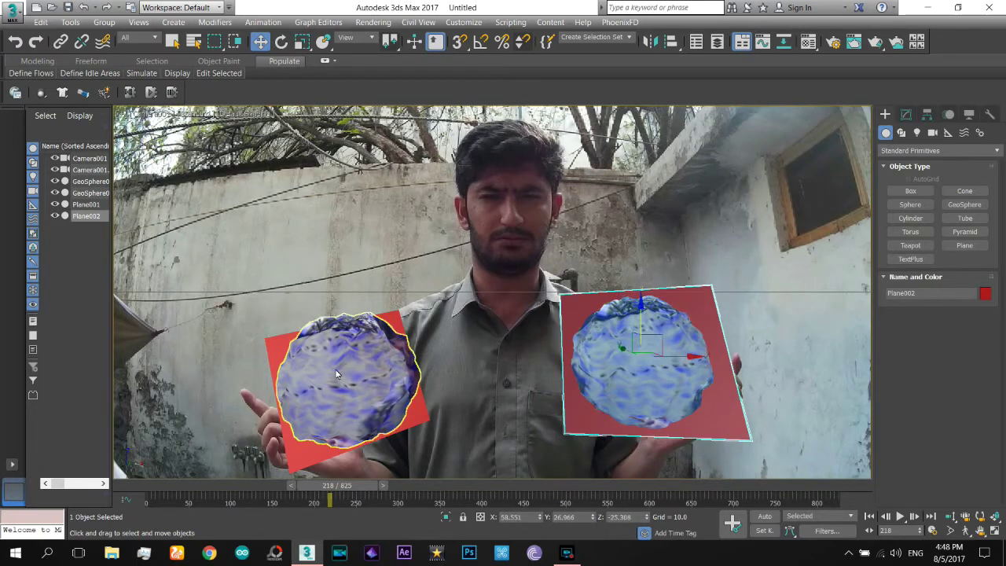
Step: Use Select and Link to parent each plane to its GeoSphere, then reselect the left plane
{"action": "left_click", "coordinate": [60, 41]}
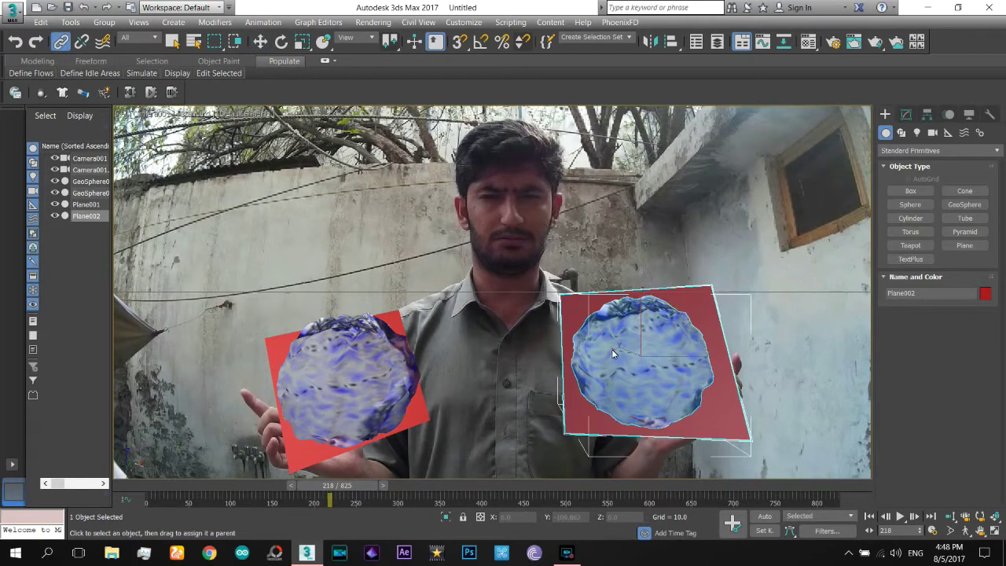
{"action": "left_click_drag", "start_coordinate": [614, 354], "coordinate": [614, 354]}
{"action": "left_click_drag", "start_coordinate": [392, 320], "coordinate": [331, 327]}
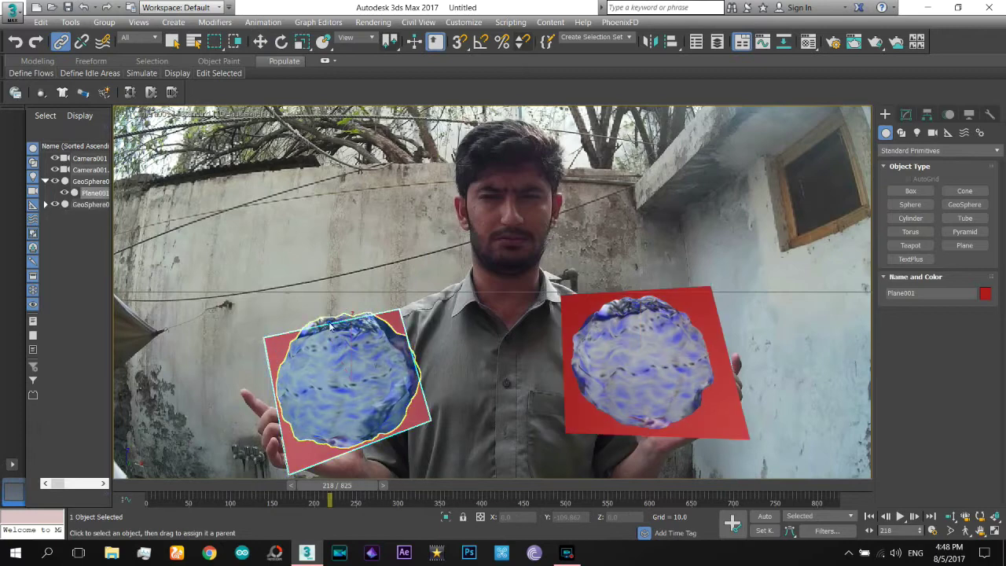
{"action": "right_click", "coordinate": [329, 324]}
{"action": "left_click", "coordinate": [411, 335]}
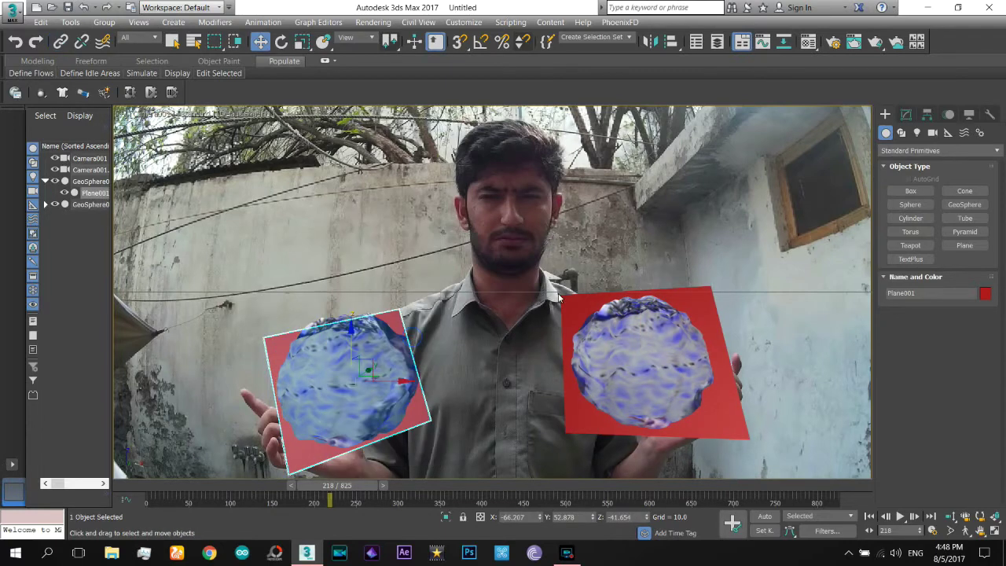
{"action": "left_click", "coordinate": [510, 347]}
{"action": "left_click", "coordinate": [418, 428]}
Step: In the Material Editor, give the third material a radial Gradient map on Diffuse
{"action": "key", "text": "m"}
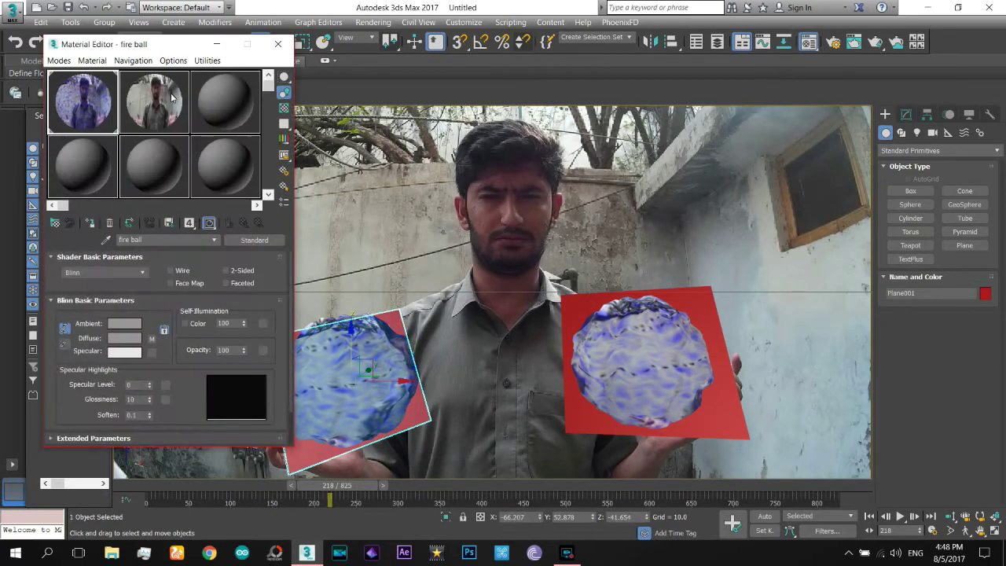
{"action": "left_click", "coordinate": [210, 105]}
{"action": "left_click", "coordinate": [153, 339]}
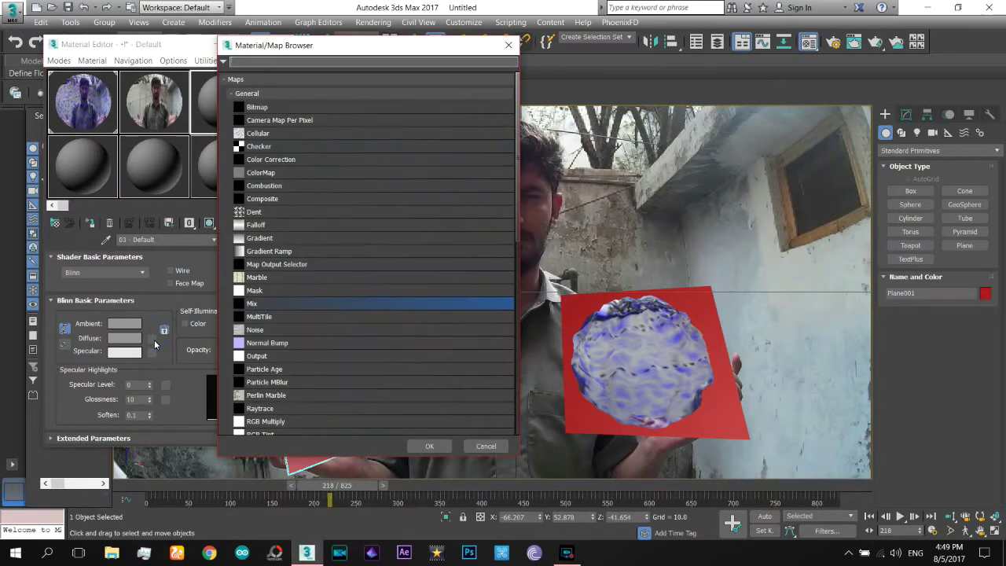
{"action": "double_click", "coordinate": [268, 238]}
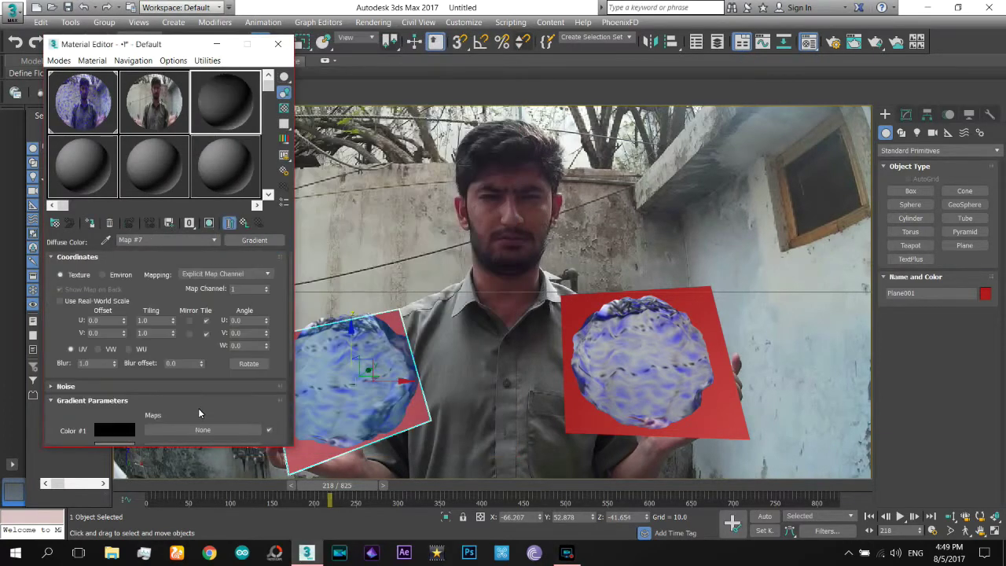
{"action": "scroll", "coordinate": [232, 295], "scroll_direction": "down", "scroll_amount": 3}
{"action": "scroll", "coordinate": [212, 378], "scroll_direction": "down", "scroll_amount": 2}
{"action": "left_click", "coordinate": [212, 376]}
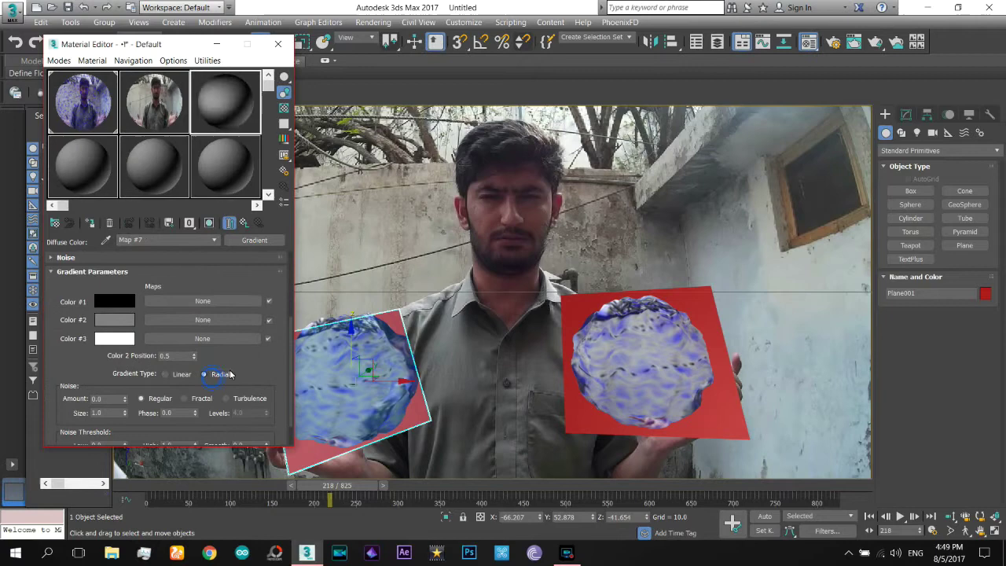
{"action": "left_click", "coordinate": [229, 224]}
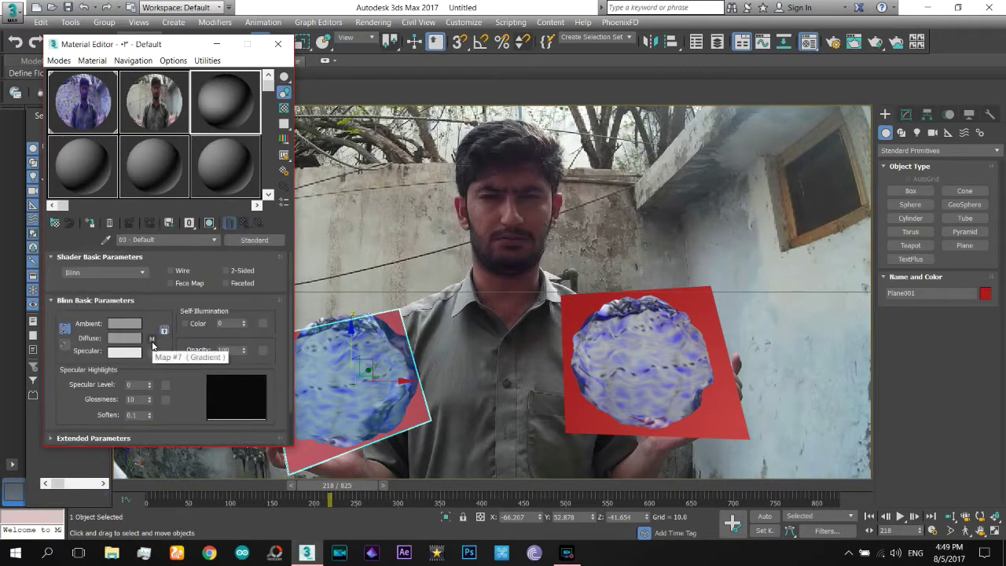
Step: Move the gradient to Opacity, set Diffuse to bright blue, and Self-Illumination to 100
{"action": "left_click_drag", "start_coordinate": [153, 343], "coordinate": [259, 347]}
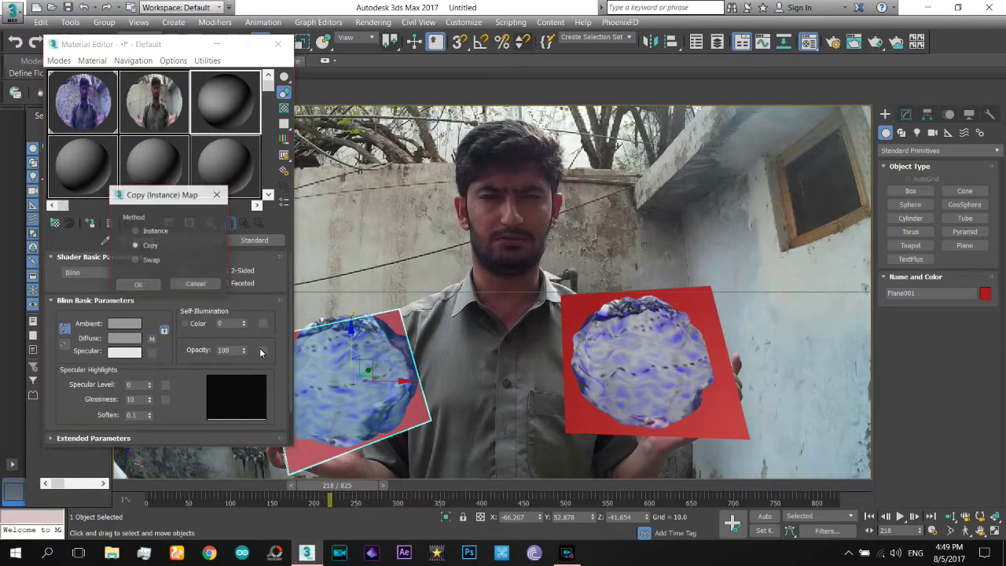
{"action": "left_click", "coordinate": [145, 260]}
{"action": "left_click", "coordinate": [140, 283]}
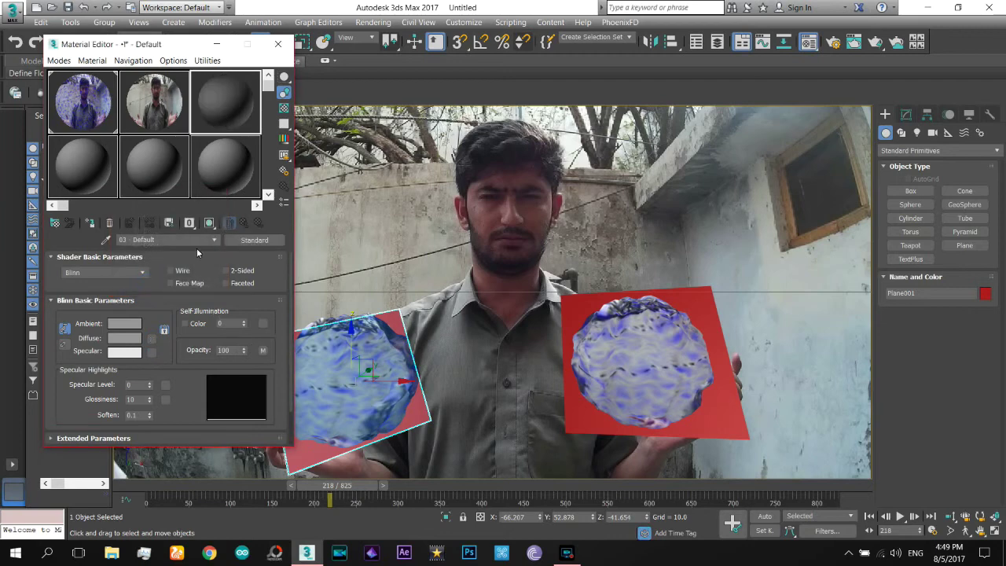
{"action": "left_click", "coordinate": [124, 338]}
{"action": "left_click_drag", "start_coordinate": [267, 114], "coordinate": [343, 75]}
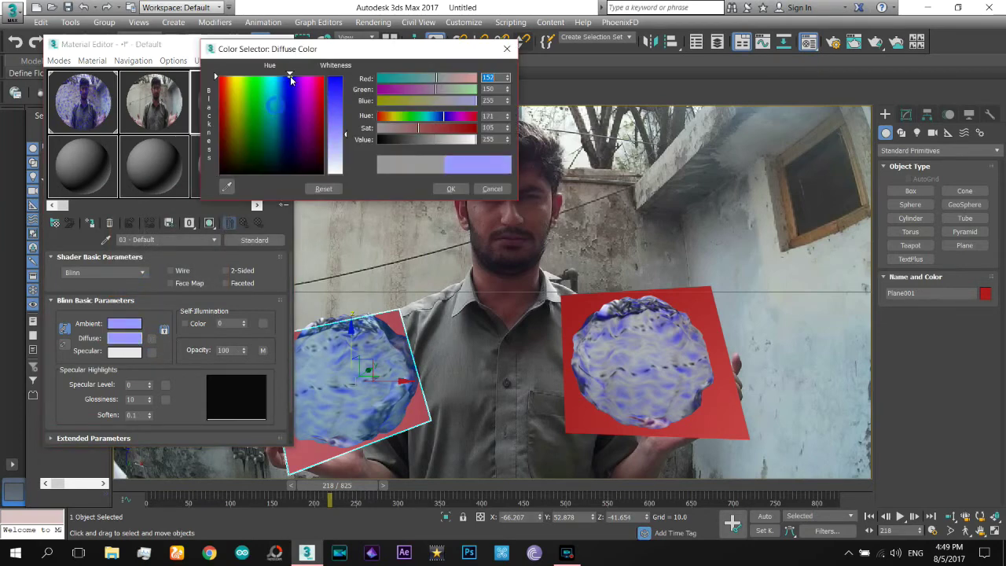
{"action": "left_click", "coordinate": [456, 190]}
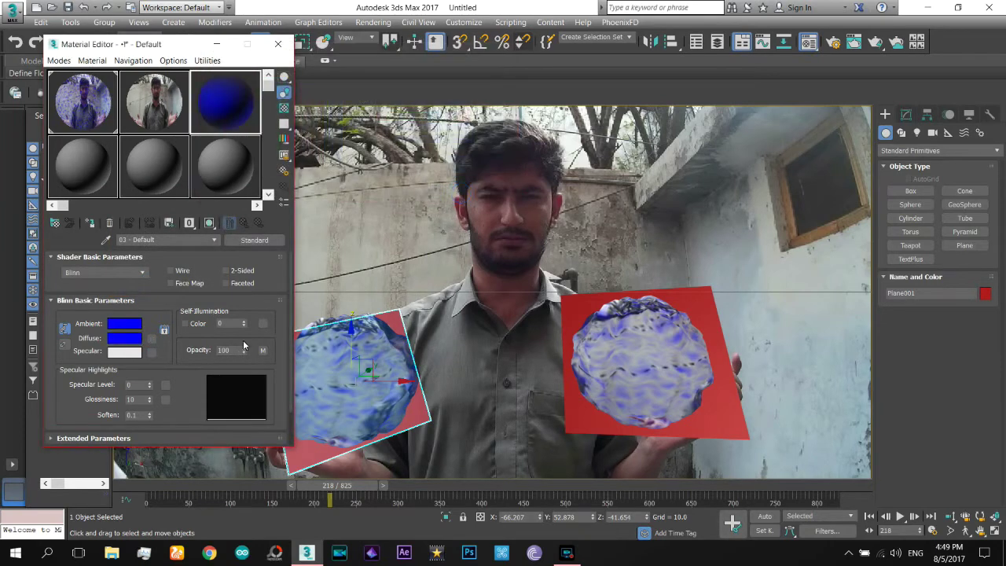
{"action": "left_click_drag", "start_coordinate": [244, 323], "coordinate": [250, 220]}
Step: Assign the blue glow material to both planes, show its map in the viewport, and close the editor
{"action": "left_click", "coordinate": [90, 223]}
{"action": "type", "text": "ight color"}
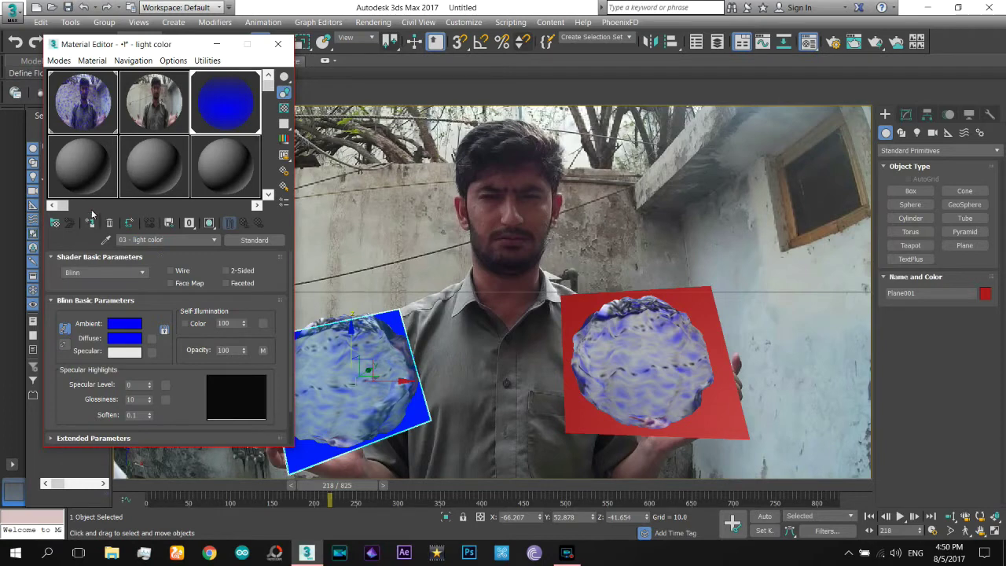
{"action": "left_click", "coordinate": [653, 362]}
{"action": "left_click", "coordinate": [90, 224]}
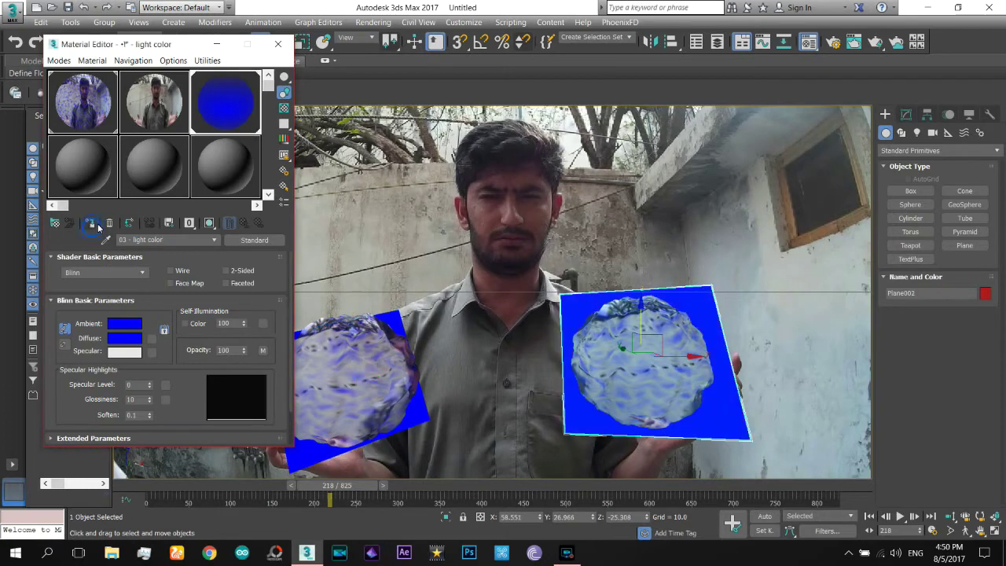
{"action": "left_click", "coordinate": [209, 224]}
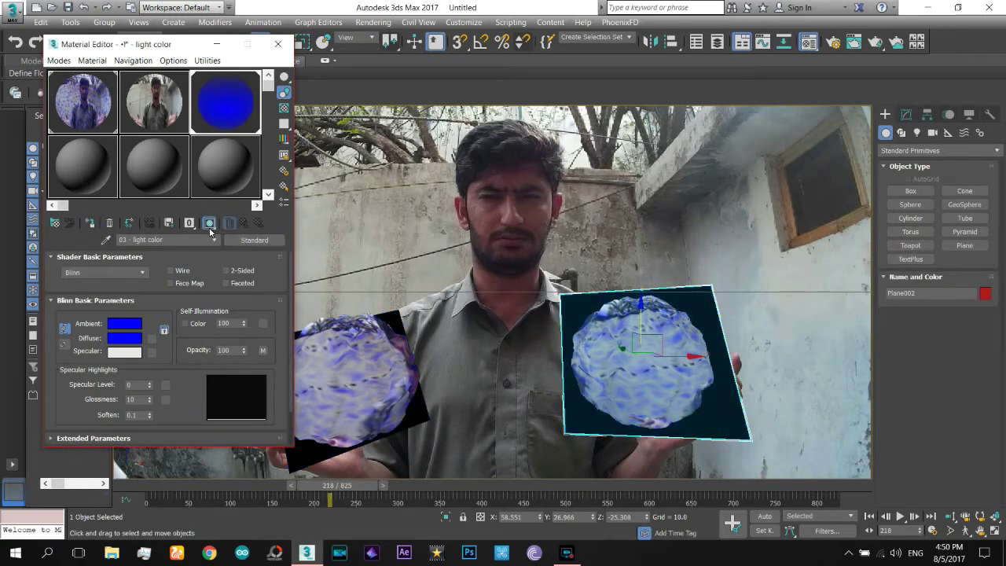
{"action": "left_click", "coordinate": [277, 43]}
Step: Enlarge the left glow plane, delete the right plane, and render a preview frame
{"action": "left_click", "coordinate": [346, 370]}
{"action": "left_click", "coordinate": [300, 43]}
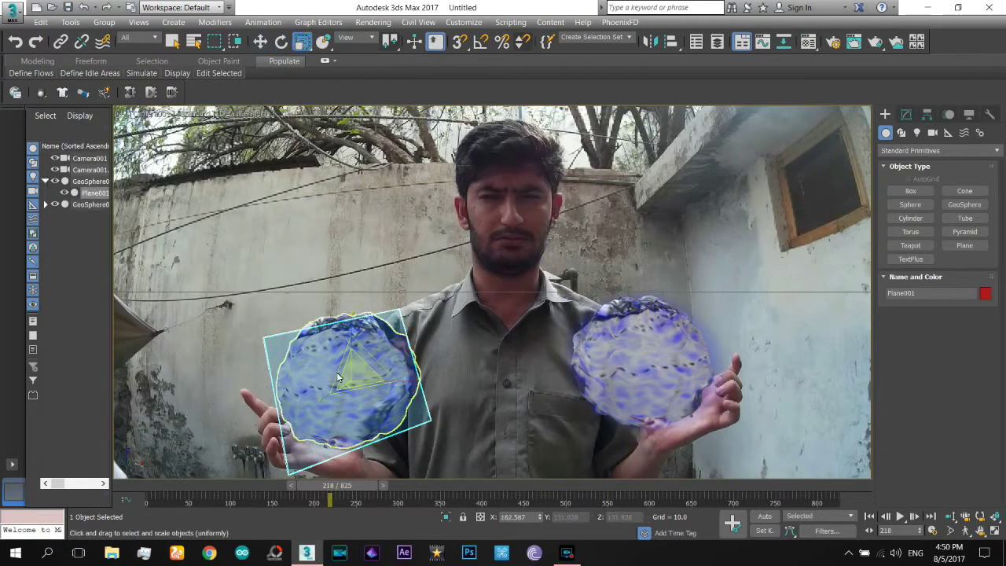
{"action": "left_click_drag", "start_coordinate": [354, 360], "coordinate": [561, 364]}
{"action": "left_click", "coordinate": [571, 358]}
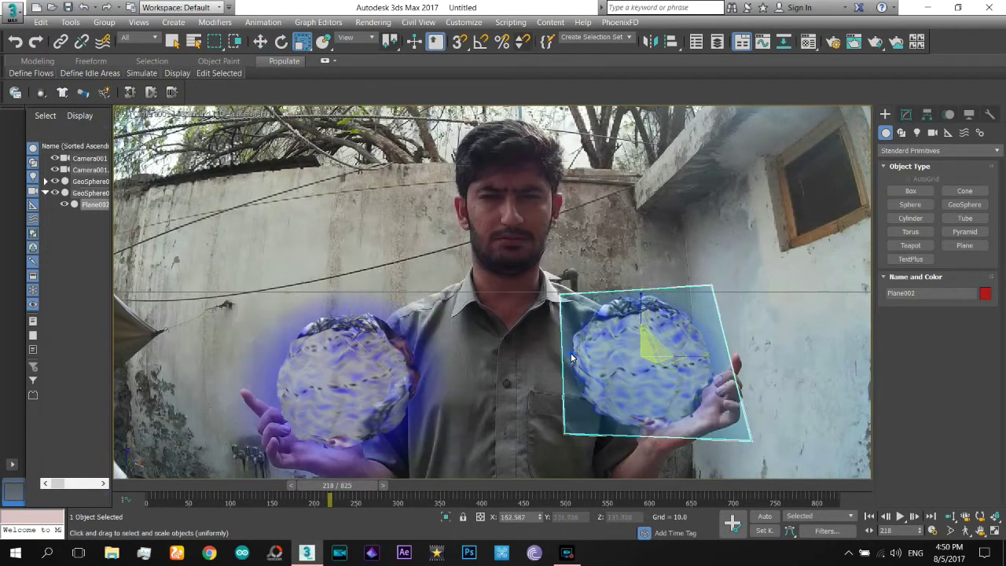
{"action": "key", "text": "Delete"}
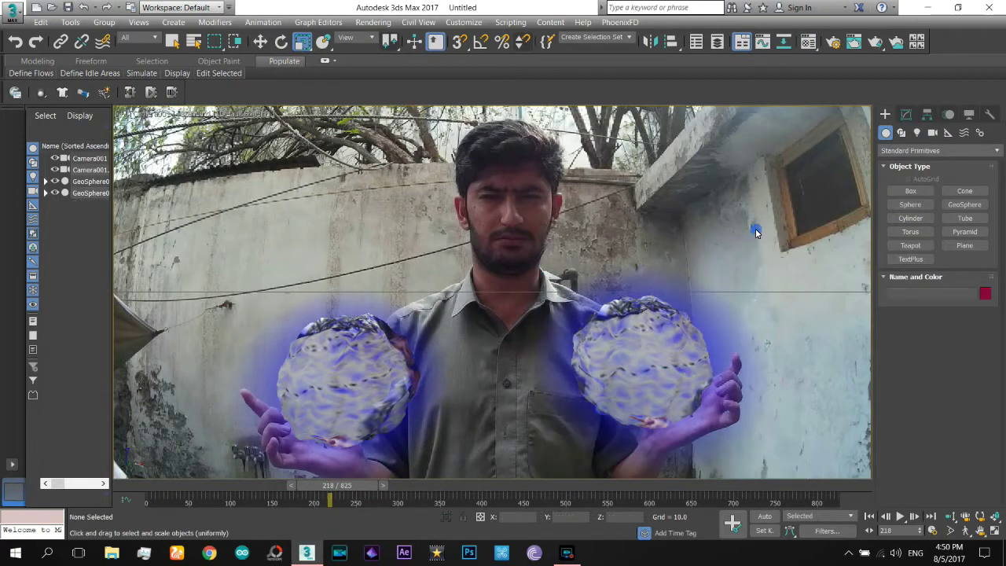
{"action": "key", "text": "shift+q"}
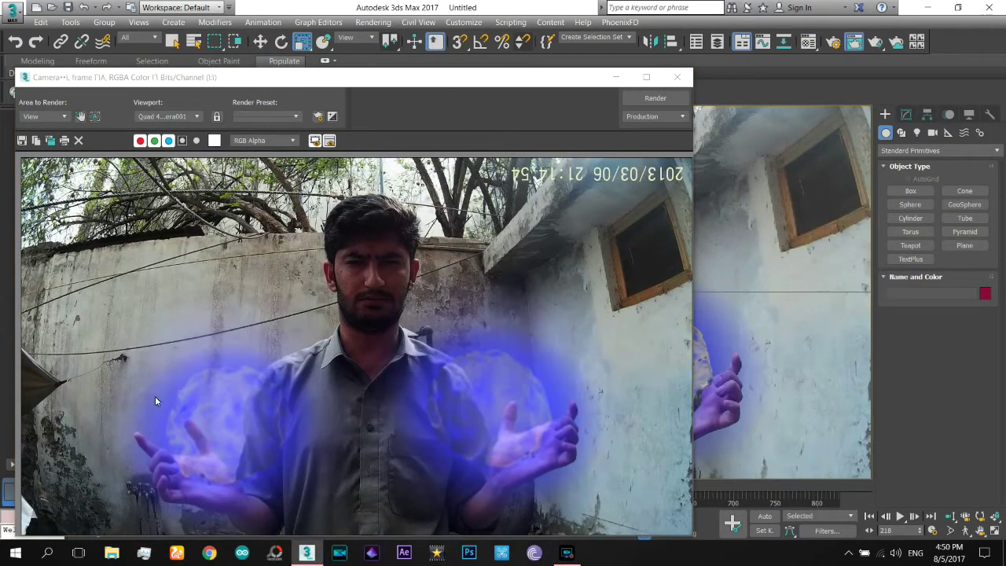
{"action": "left_click", "coordinate": [677, 77]}
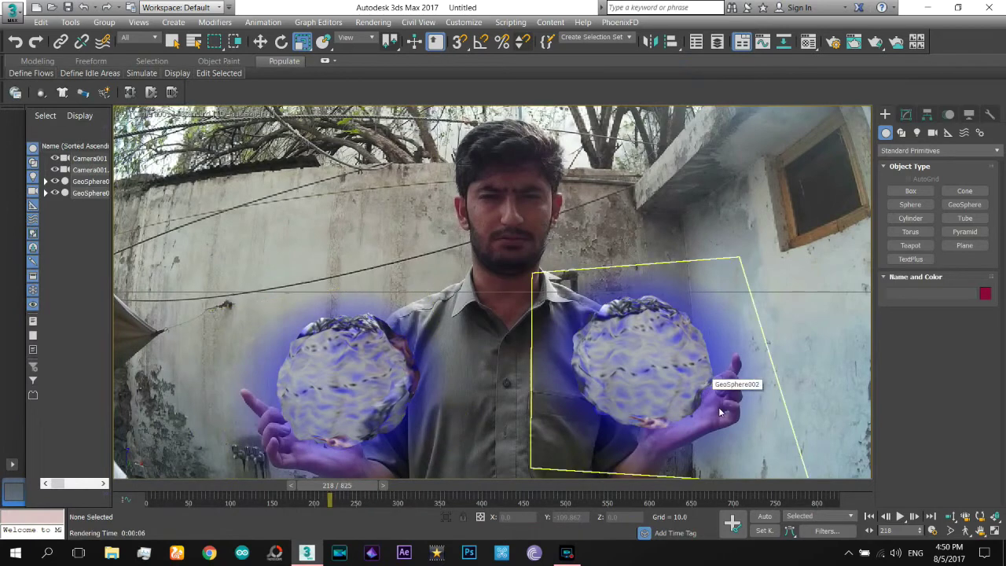
Step: Add the Camera Tracker utility and browse for its movie file
{"action": "left_click", "coordinate": [992, 116]}
{"action": "left_click", "coordinate": [901, 178]}
{"action": "double_click", "coordinate": [448, 191]}
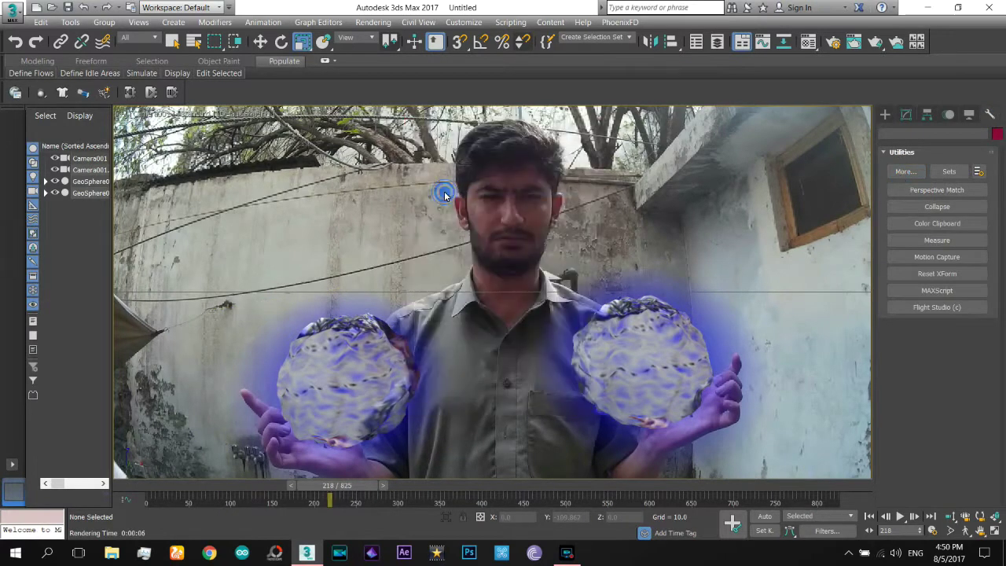
{"action": "scroll", "coordinate": [896, 305], "scroll_direction": "down", "scroll_amount": 1}
{"action": "scroll", "coordinate": [891, 305], "scroll_direction": "down", "scroll_amount": 2}
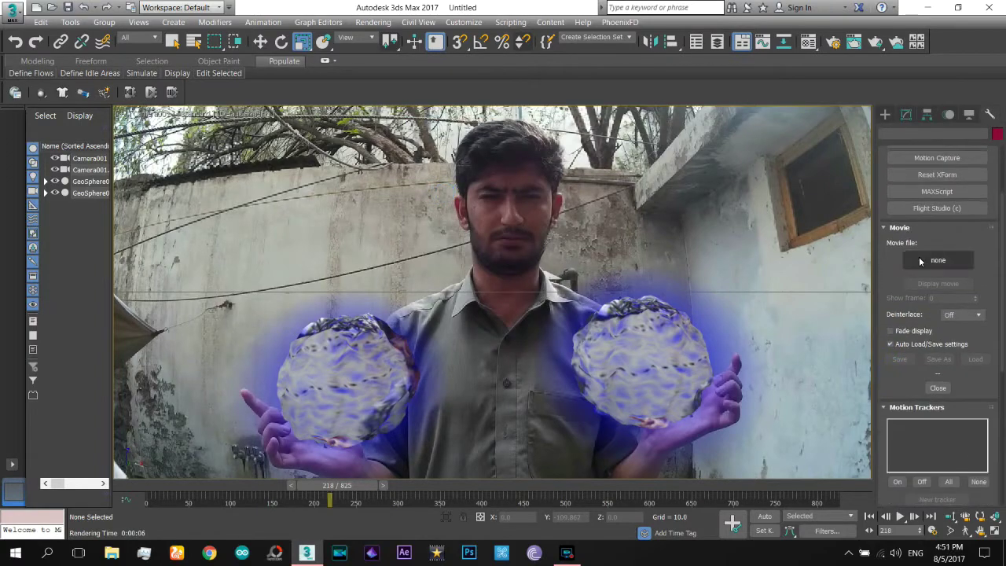
{"action": "left_click", "coordinate": [919, 256]}
{"action": "scroll", "coordinate": [500, 179], "scroll_direction": "down", "scroll_amount": 3}
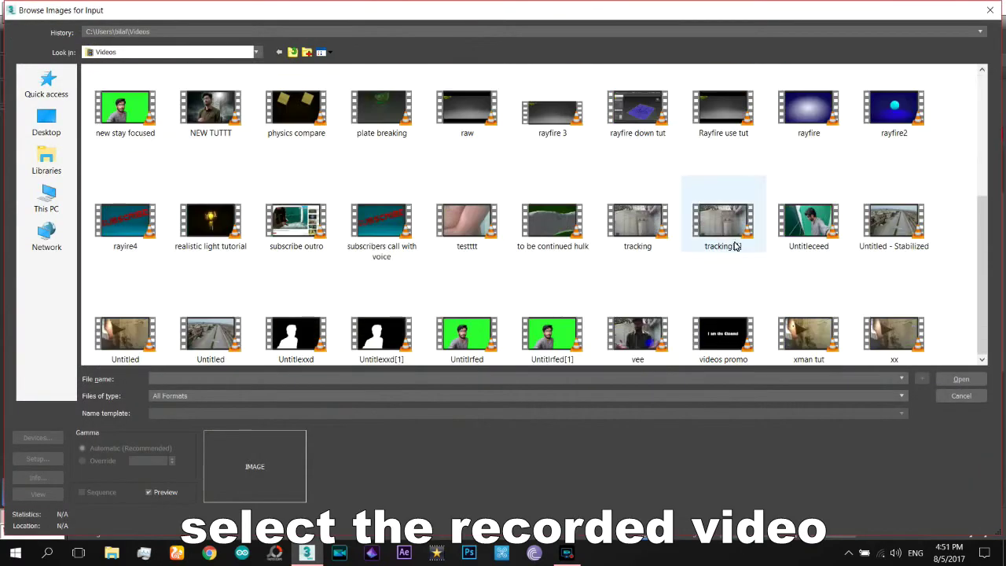
Step: Load tracking[1].avi into Camera Tracker and add a new motion tracker
{"action": "double_click", "coordinate": [715, 218]}
{"action": "left_click", "coordinate": [938, 499]}
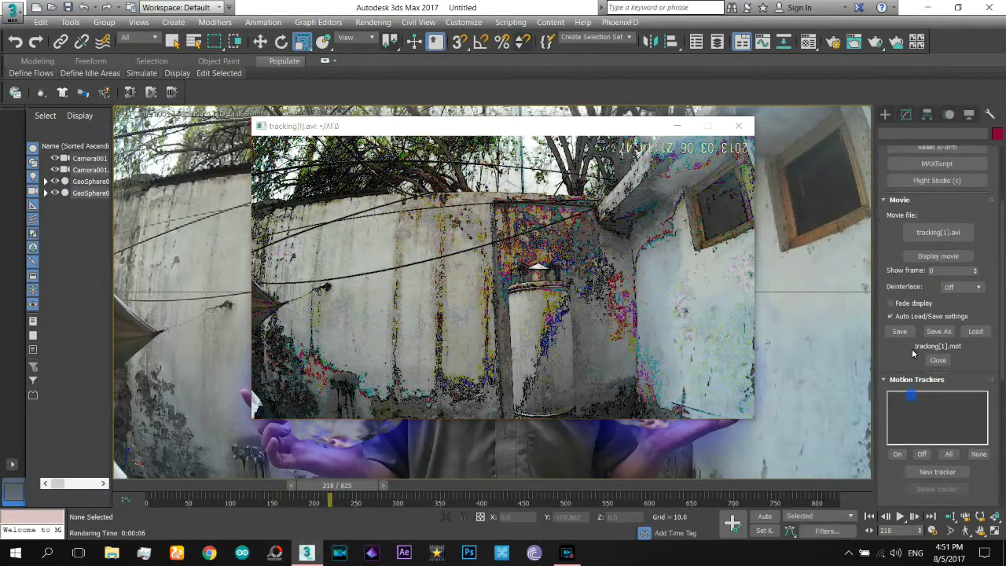
{"action": "scroll", "coordinate": [923, 361], "scroll_direction": "down", "scroll_amount": 3}
{"action": "left_click", "coordinate": [938, 386]}
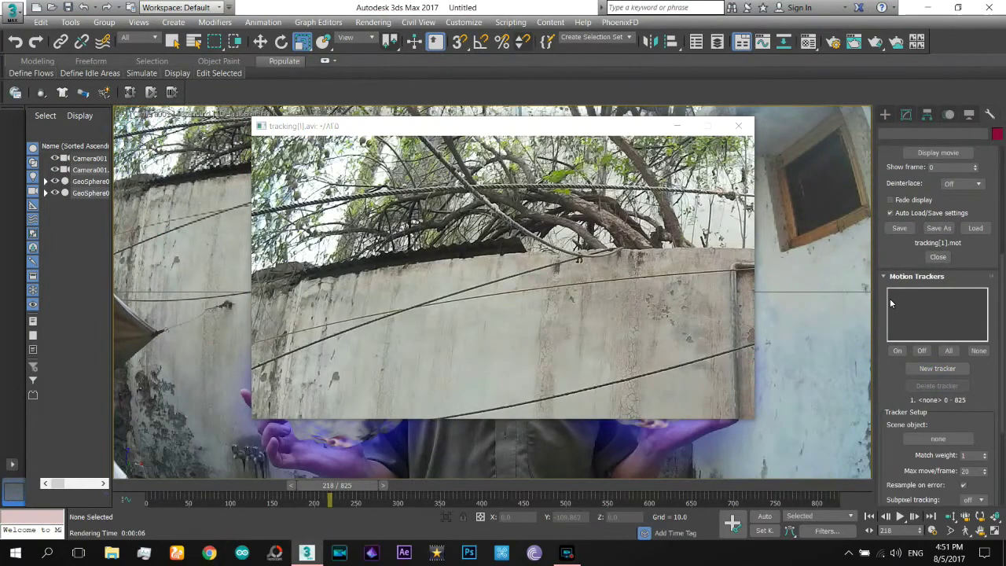
{"action": "left_click_drag", "start_coordinate": [887, 253], "coordinate": [891, 217]}
{"action": "left_click", "coordinate": [928, 333]}
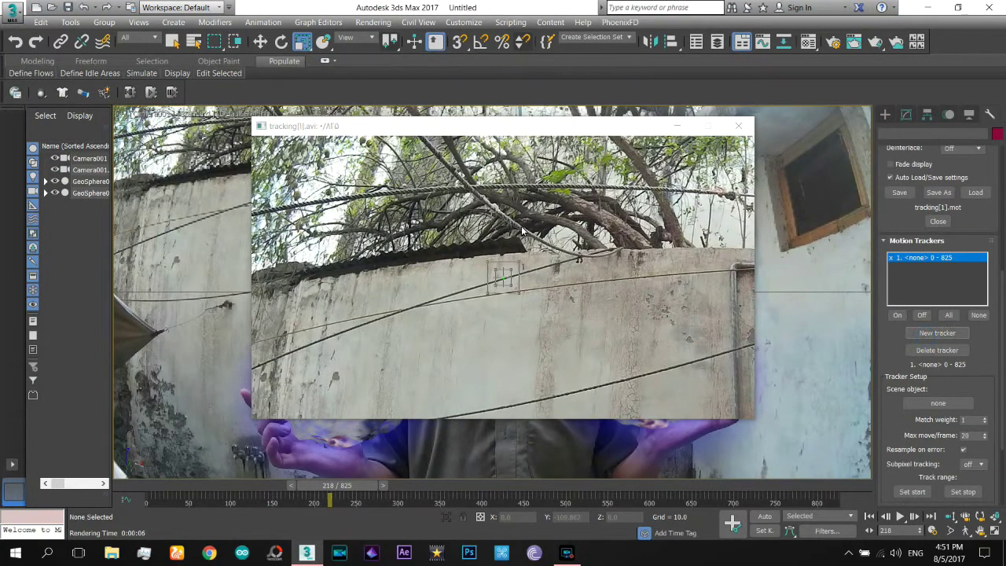
Step: Place the tracker box on a wall feature, expand Movie Stepper, and minimize the movie window
{"action": "left_click_drag", "start_coordinate": [501, 285], "coordinate": [639, 401]}
{"action": "left_click_drag", "start_coordinate": [880, 376], "coordinate": [904, 212]}
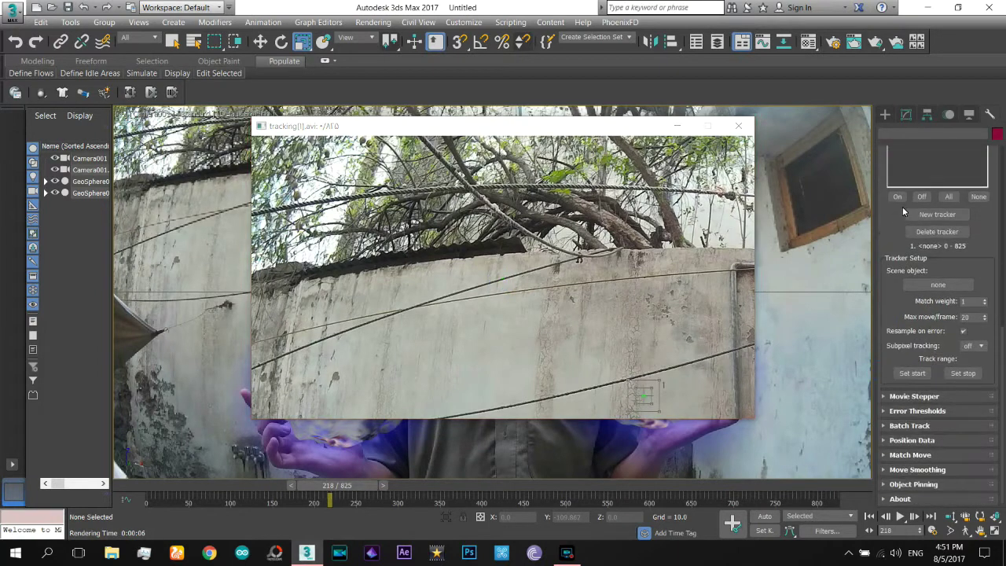
{"action": "left_click", "coordinate": [912, 396]}
{"action": "left_click", "coordinate": [930, 382]}
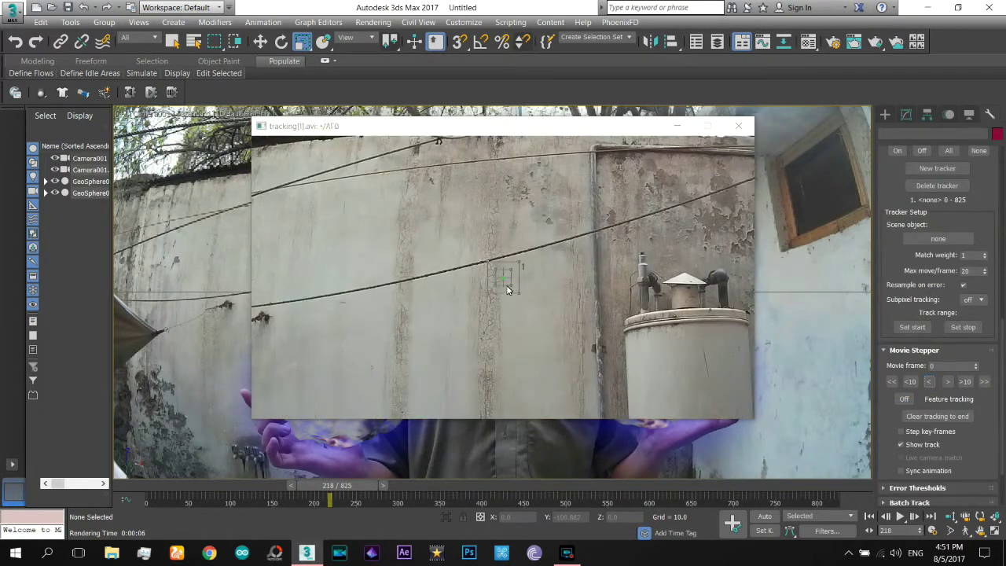
{"action": "left_click_drag", "start_coordinate": [507, 285], "coordinate": [438, 394]}
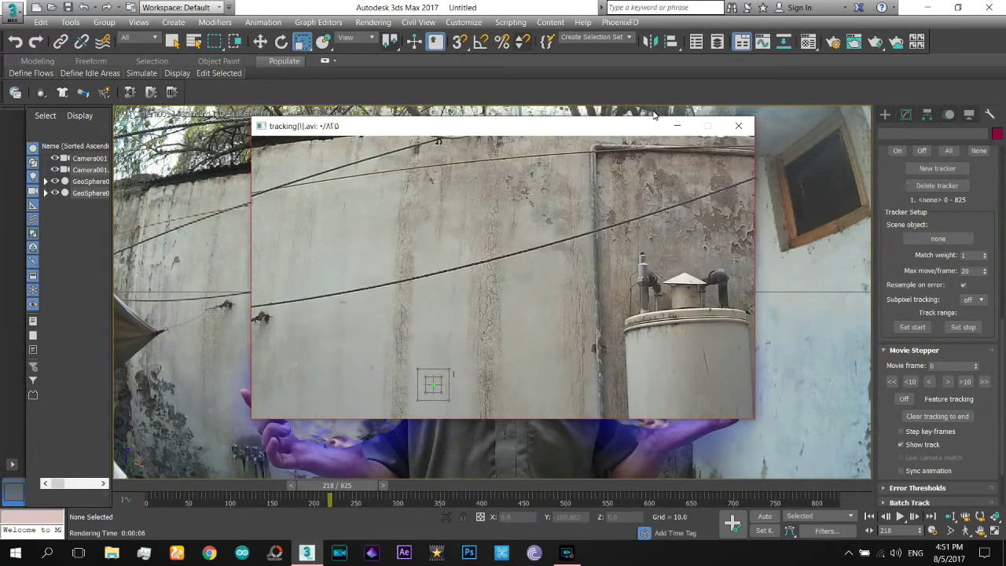
{"action": "left_click", "coordinate": [675, 125]}
{"action": "mouse_move", "coordinate": [337, 485]}
{"action": "left_mouse_down"}
{"action": "mouse_move", "coordinate": [157, 488]}
{"action": "mouse_move", "coordinate": [240, 489]}
{"action": "left_mouse_up"}
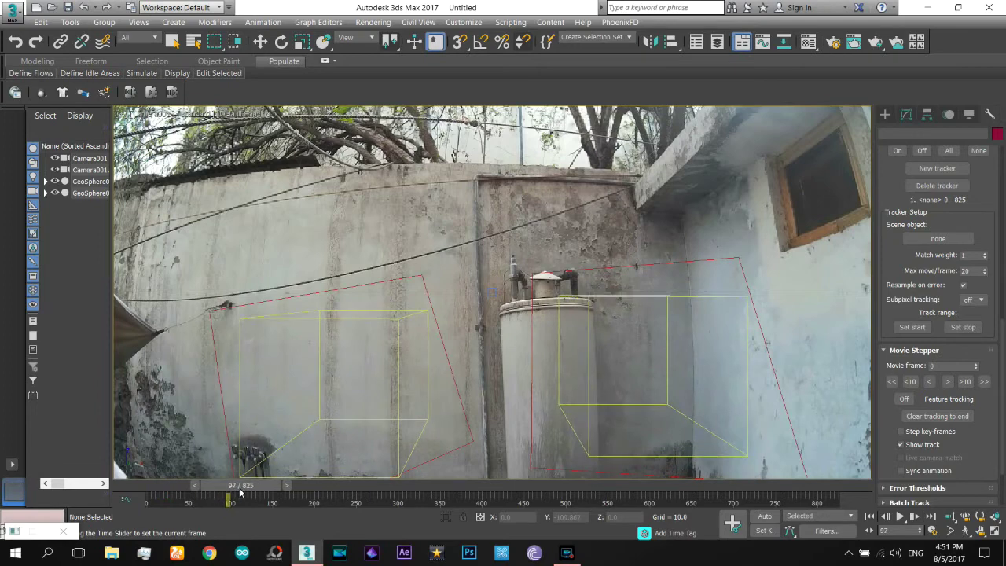
Step: Step to frame 100 and set the animation Start Time to 100 in Time Configuration
{"action": "key", "text": "r"}
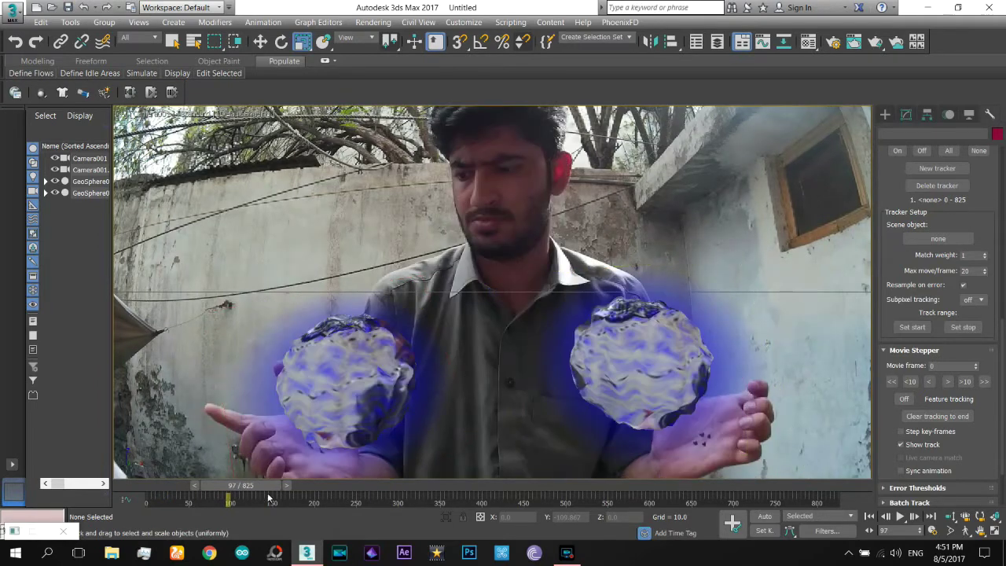
{"action": "left_click", "coordinate": [286, 485]}
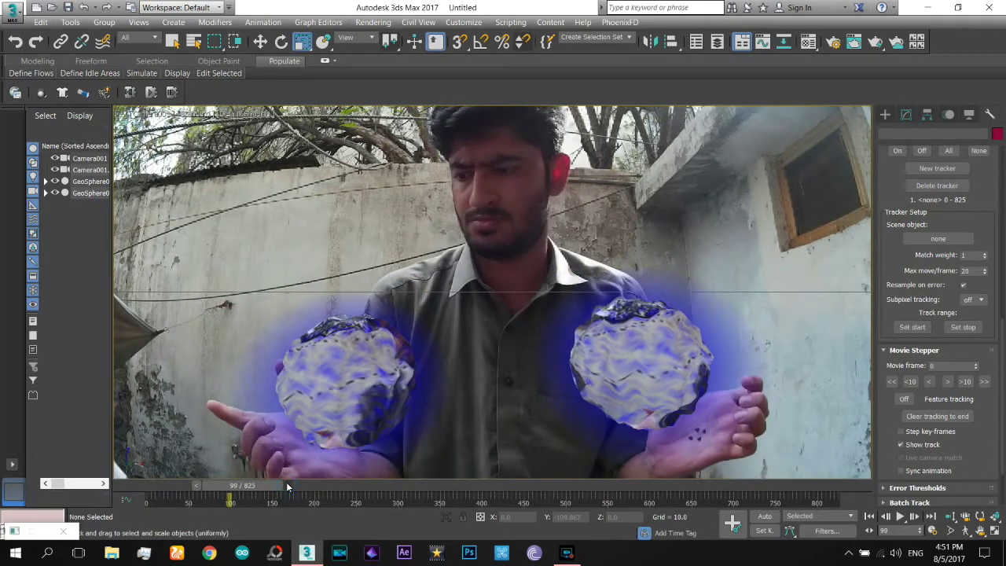
{"action": "left_click", "coordinate": [287, 485]}
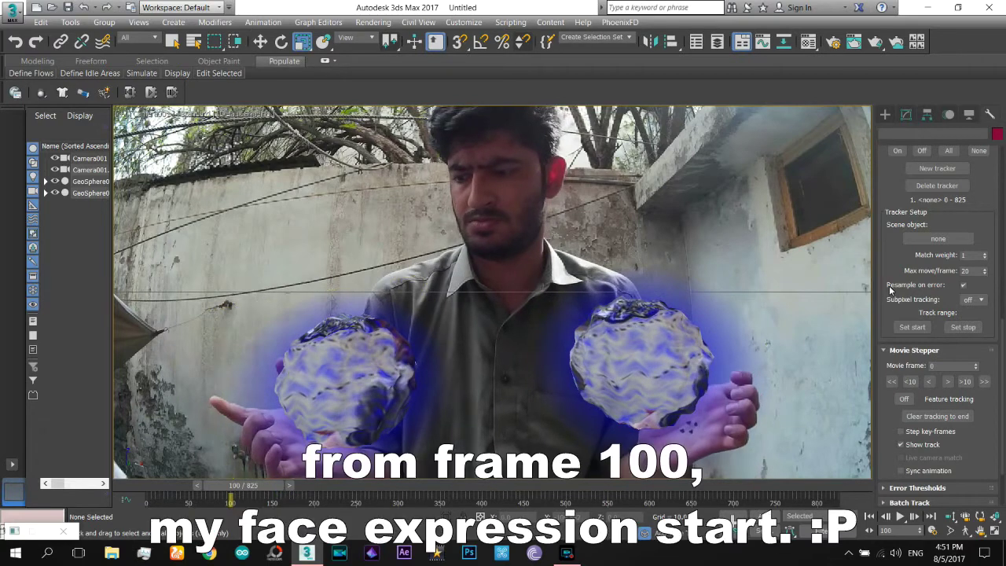
{"action": "left_click", "coordinate": [931, 532]}
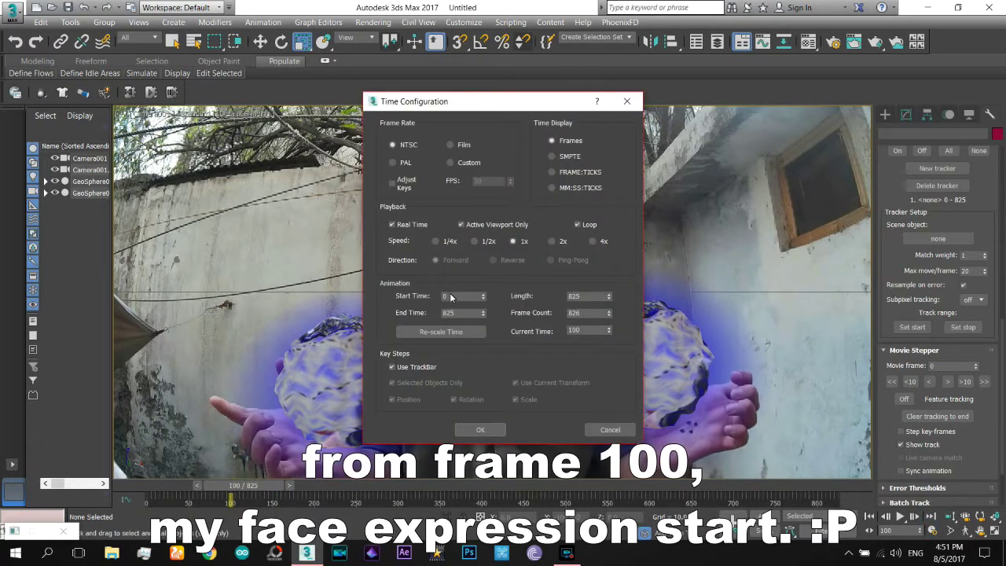
{"action": "type", "text": "100"}
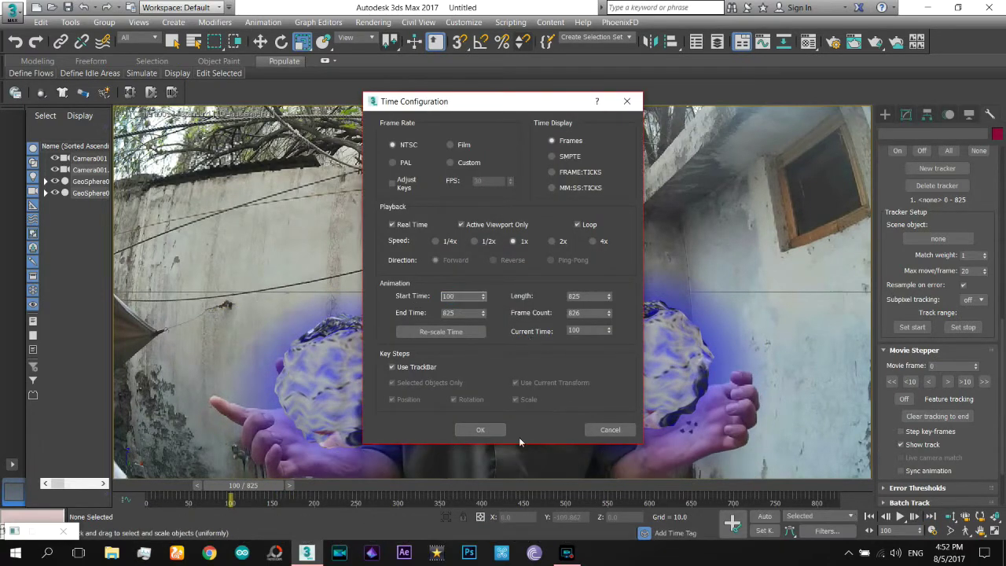
{"action": "left_click", "coordinate": [498, 432]}
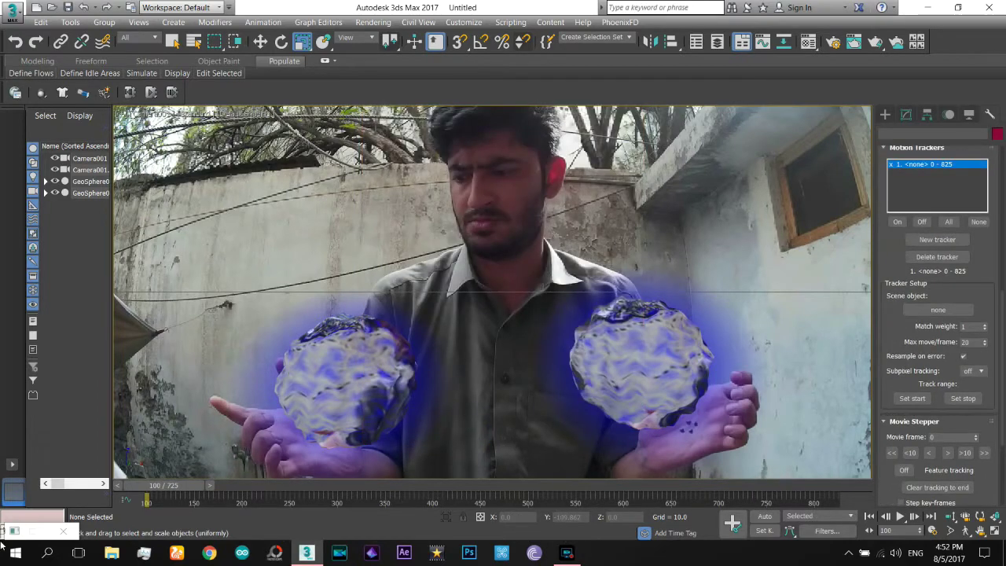
Step: Jump the tracking movie to frame 100 and start tracker 1's range there
{"action": "left_click_drag", "start_coordinate": [928, 344], "coordinate": [917, 265]}
{"action": "type", "text": "100"}
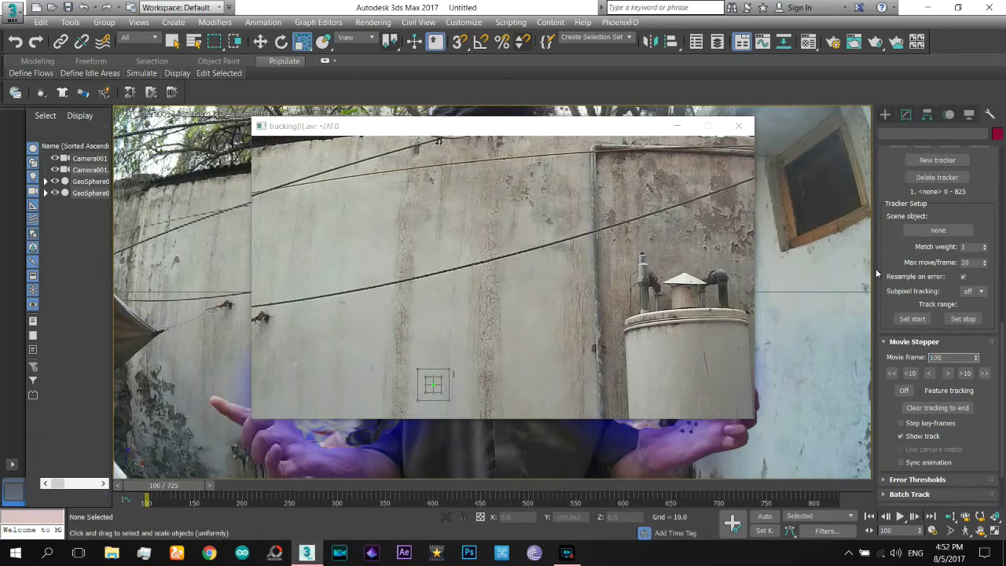
{"action": "key", "text": "Return"}
{"action": "scroll", "coordinate": [932, 221], "scroll_direction": "up", "scroll_amount": 5}
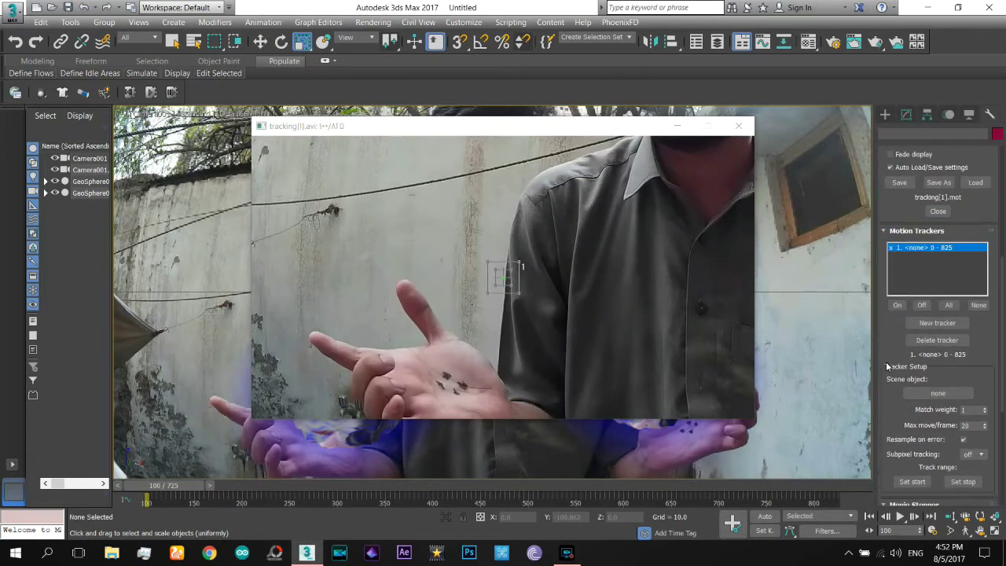
{"action": "left_click", "coordinate": [925, 223]}
{"action": "scroll", "coordinate": [925, 223], "scroll_direction": "down", "scroll_amount": 3}
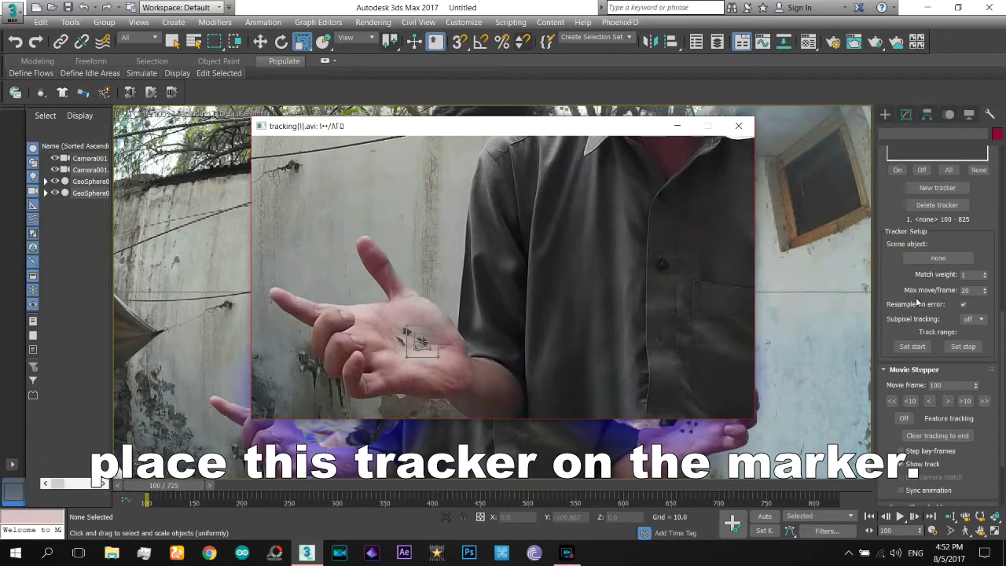
{"action": "scroll", "coordinate": [904, 314], "scroll_direction": "down", "scroll_amount": 3}
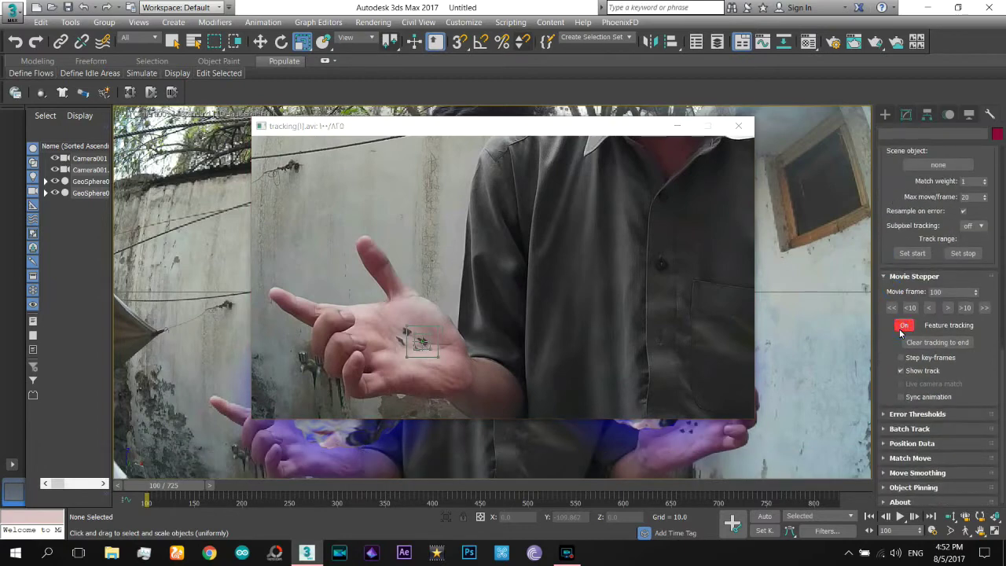
Step: Step through frames to check the palm marker, then track it to the end of the movie
{"action": "left_click", "coordinate": [947, 309]}
{"action": "left_click", "coordinate": [947, 308]}
{"action": "left_click", "coordinate": [947, 308]}
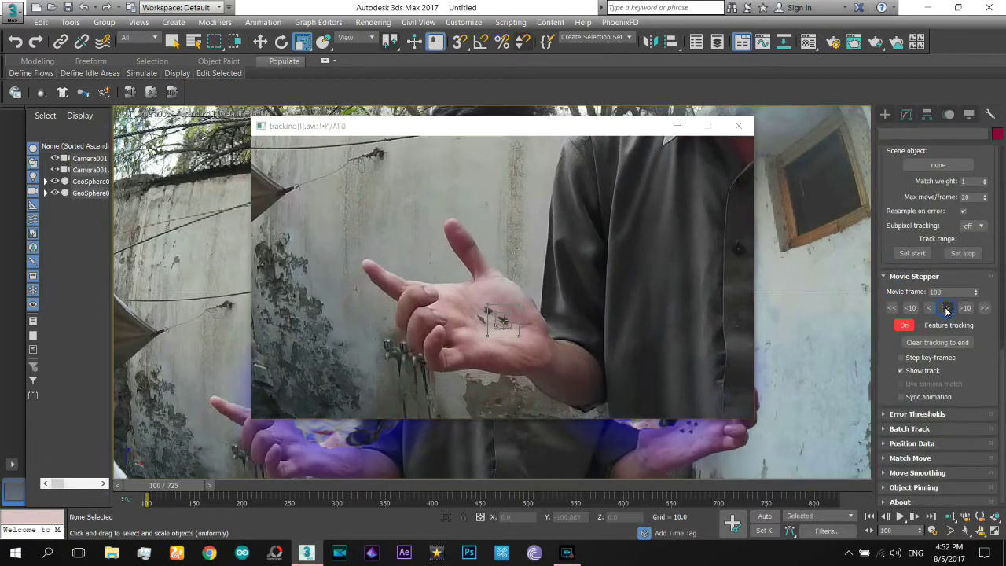
{"action": "left_click", "coordinate": [947, 308]}
{"action": "left_click", "coordinate": [947, 308]}
{"action": "left_click", "coordinate": [947, 308]}
{"action": "left_click", "coordinate": [948, 308]}
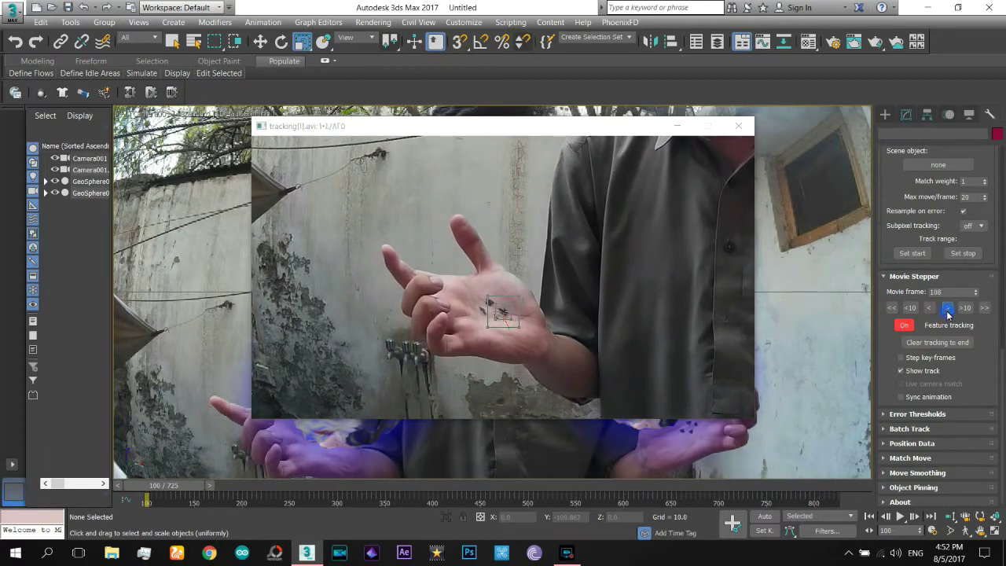
{"action": "left_click", "coordinate": [946, 308]}
{"action": "left_click", "coordinate": [986, 308]}
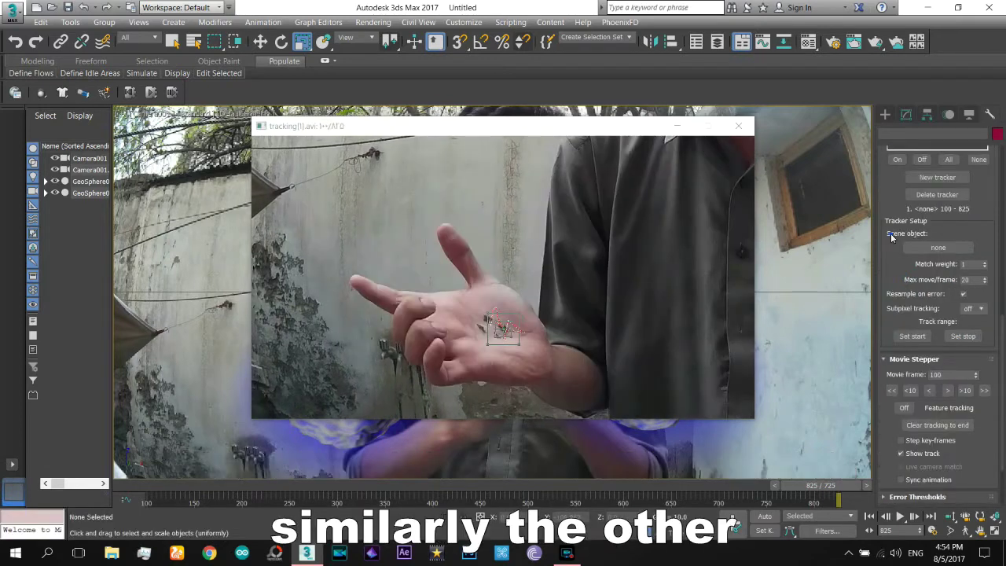
Step: Add a second motion tracker and position its box on the other palm's marker
{"action": "left_click_drag", "start_coordinate": [891, 233], "coordinate": [888, 322]}
{"action": "left_click", "coordinate": [952, 273]}
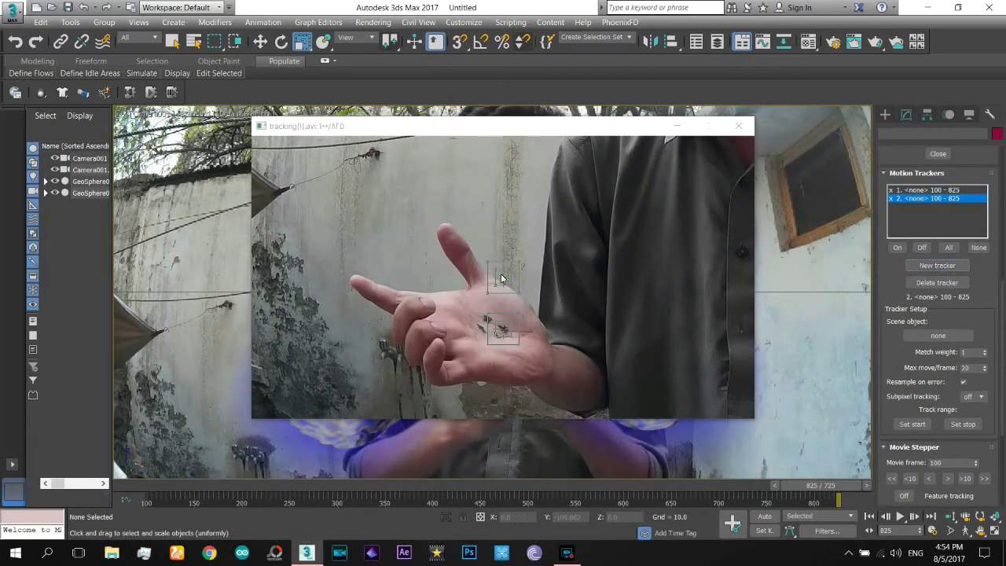
{"action": "left_click_drag", "start_coordinate": [660, 280], "coordinate": [733, 313]}
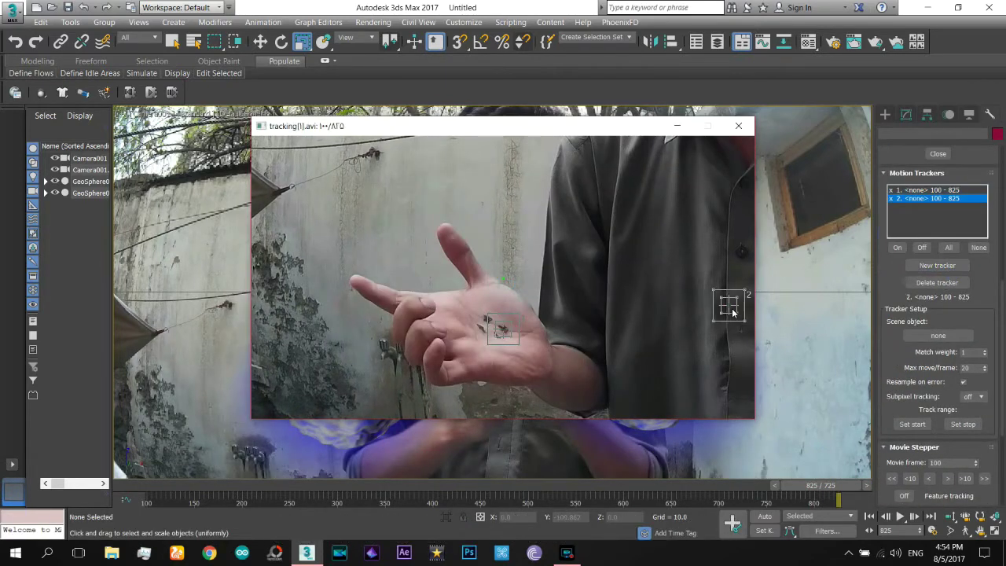
{"action": "left_click", "coordinate": [932, 480]}
{"action": "left_click_drag", "start_coordinate": [512, 319], "coordinate": [754, 310]}
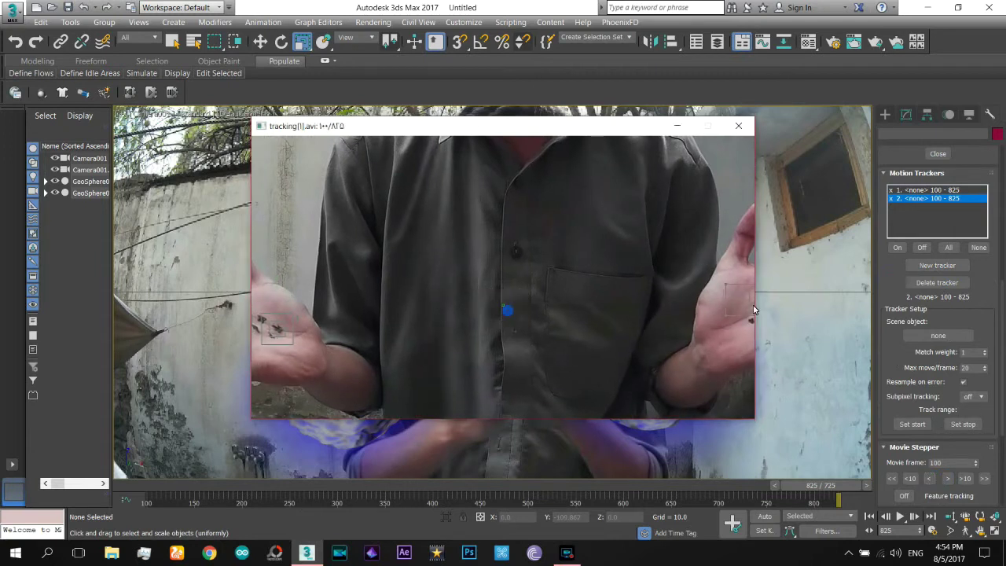
{"action": "left_click", "coordinate": [947, 480]}
{"action": "left_click_drag", "start_coordinate": [512, 313], "coordinate": [524, 333]}
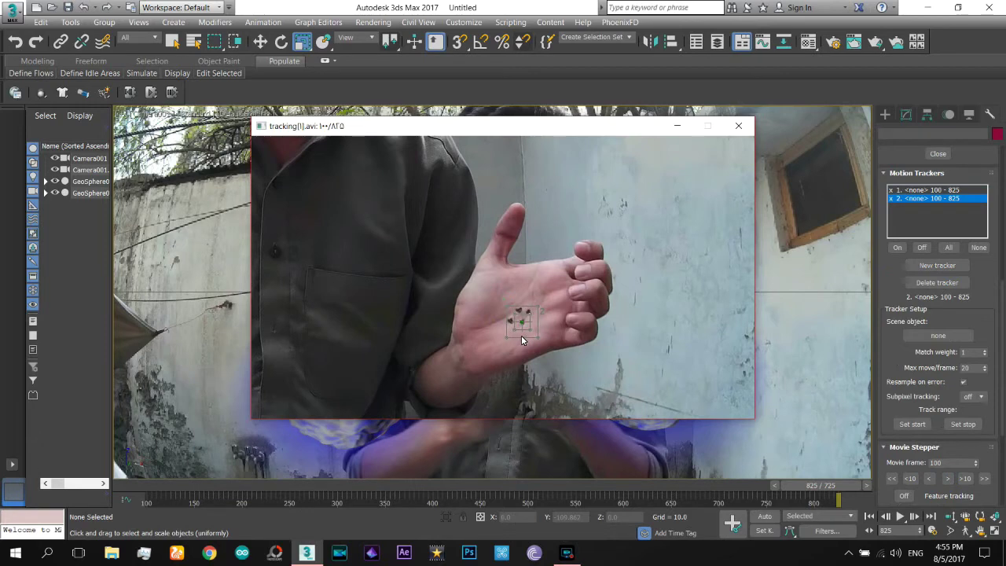
Step: With tracker 2 selected, run feature tracking through the movie
{"action": "left_click_drag", "start_coordinate": [890, 409], "coordinate": [894, 313]}
{"action": "scroll", "coordinate": [930, 234], "scroll_direction": "up", "scroll_amount": 3}
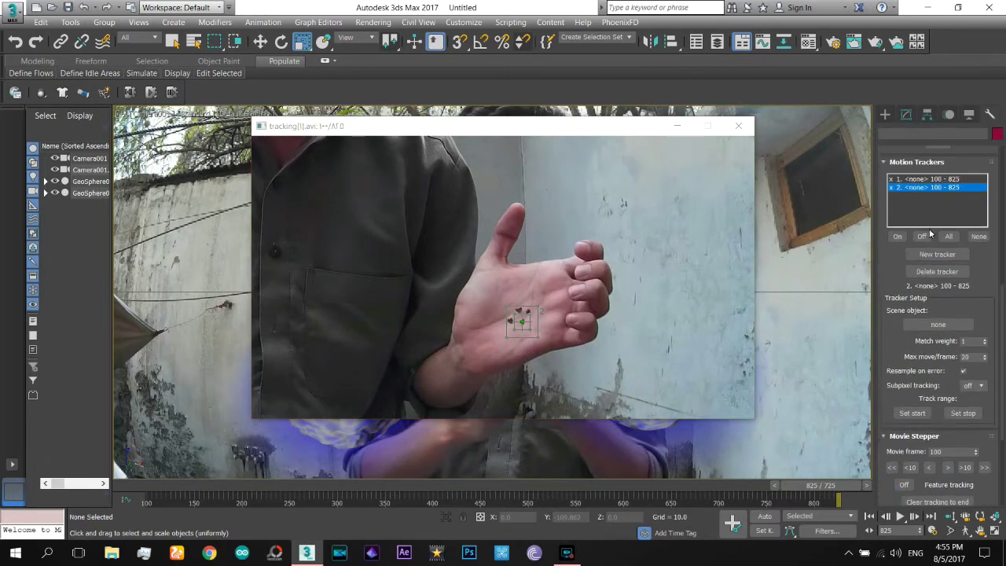
{"action": "left_click", "coordinate": [929, 180]}
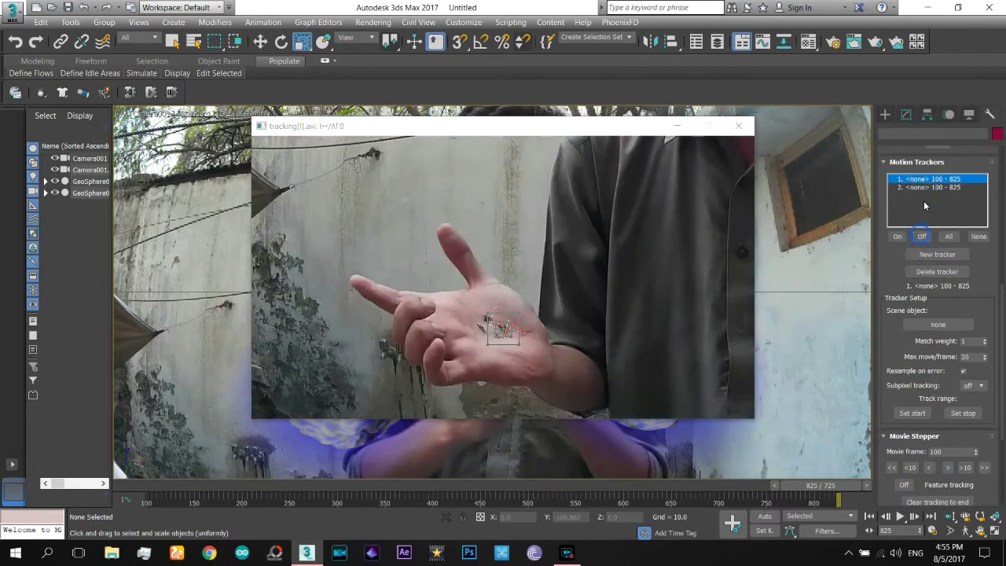
{"action": "left_click", "coordinate": [930, 189]}
{"action": "scroll", "coordinate": [901, 240], "scroll_direction": "down", "scroll_amount": 3}
{"action": "scroll", "coordinate": [902, 267], "scroll_direction": "down", "scroll_amount": 2}
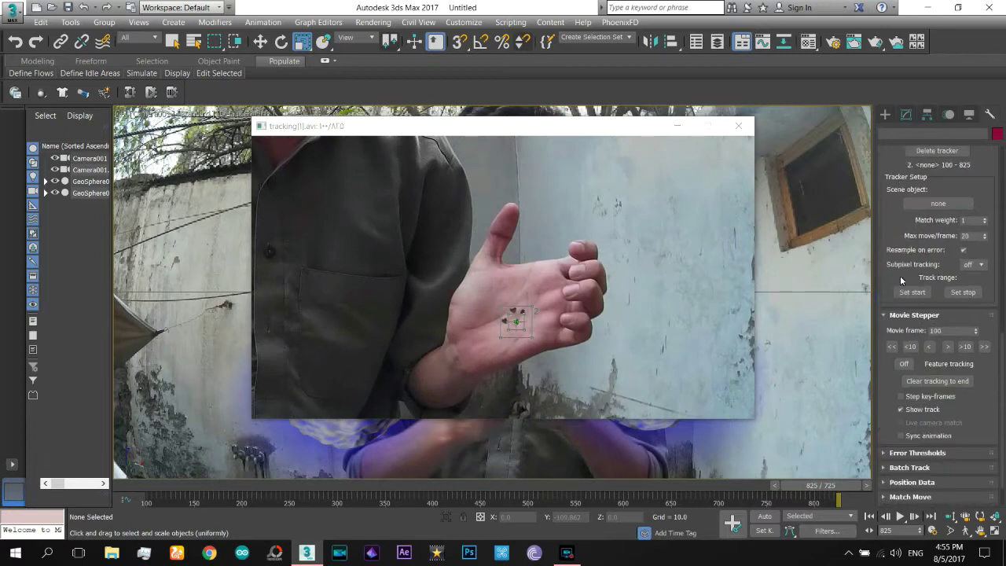
{"action": "left_click", "coordinate": [986, 349]}
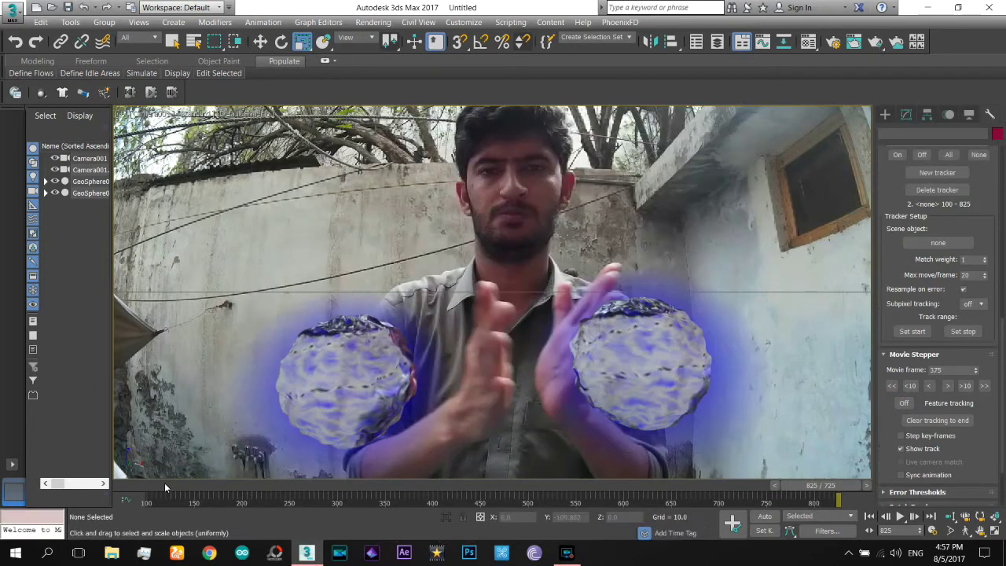
Step: At frame 100, pin the left GeoSphere001 fireball to tracker 1 in Object Pinning
{"action": "left_click", "coordinate": [164, 485]}
{"action": "scroll", "coordinate": [890, 328], "scroll_direction": "up", "scroll_amount": 3}
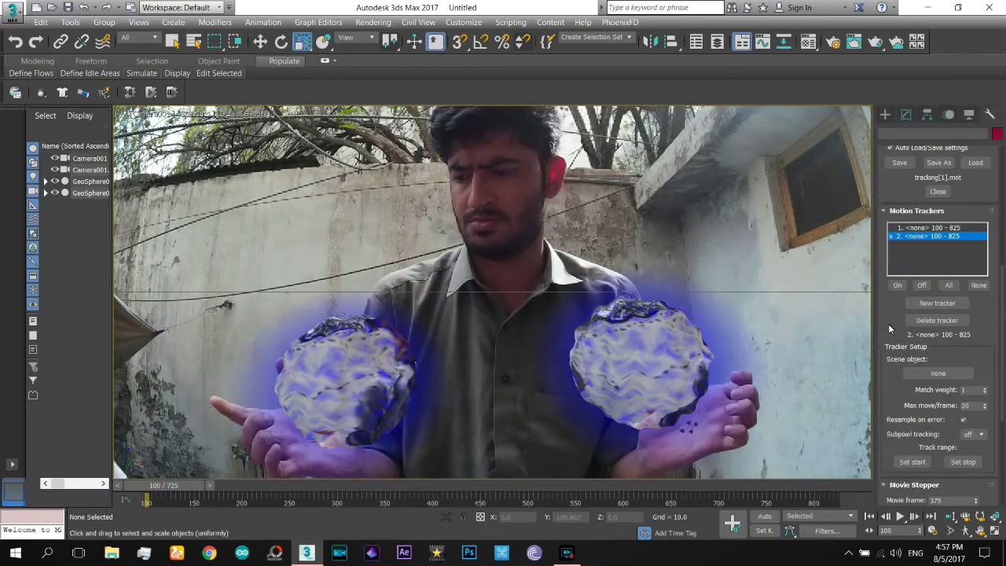
{"action": "left_click", "coordinate": [908, 227]}
{"action": "scroll", "coordinate": [896, 283], "scroll_direction": "down", "scroll_amount": 2}
{"action": "scroll", "coordinate": [893, 276], "scroll_direction": "down", "scroll_amount": 2}
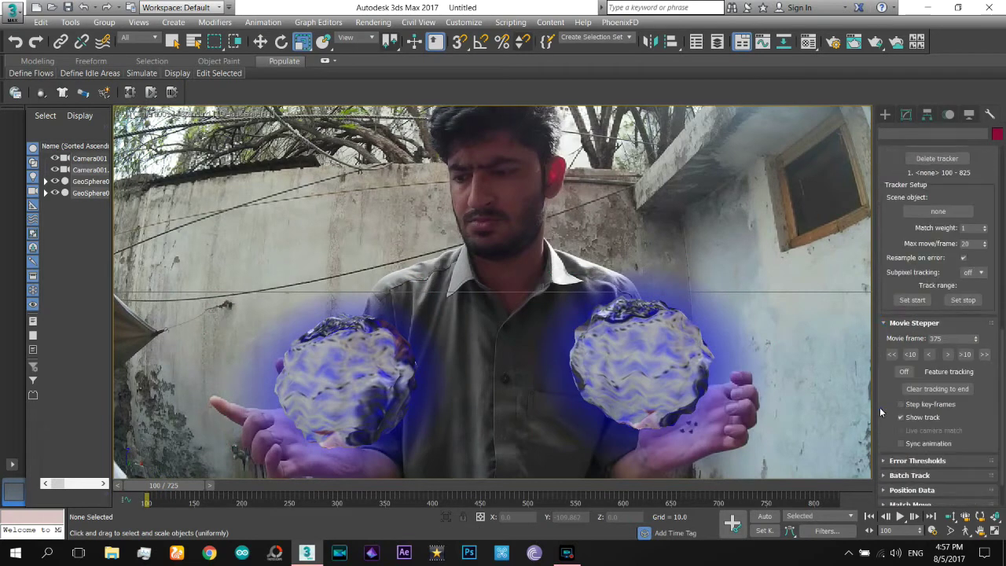
{"action": "scroll", "coordinate": [883, 262], "scroll_direction": "down", "scroll_amount": 2}
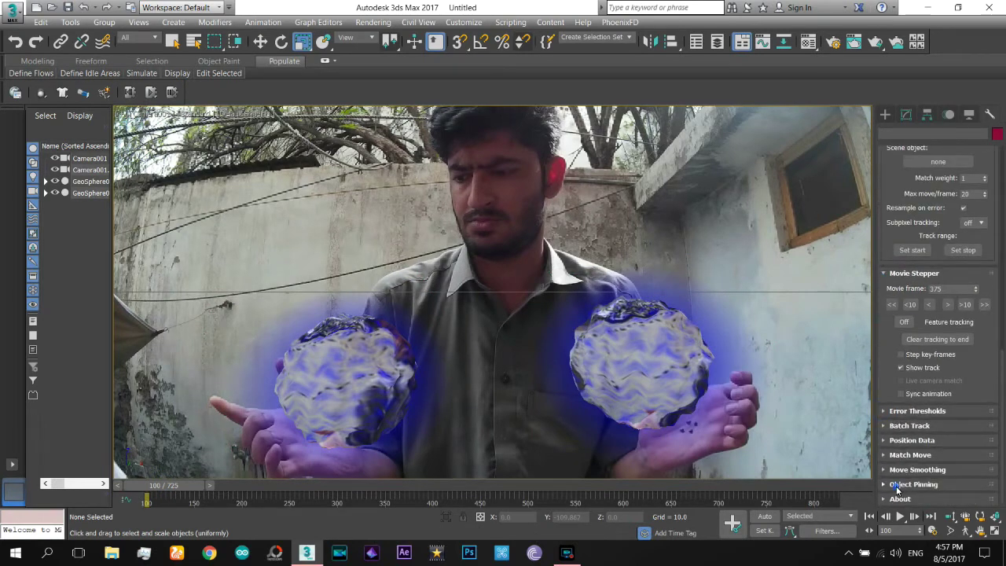
{"action": "left_click", "coordinate": [897, 485]}
{"action": "left_click", "coordinate": [400, 393]}
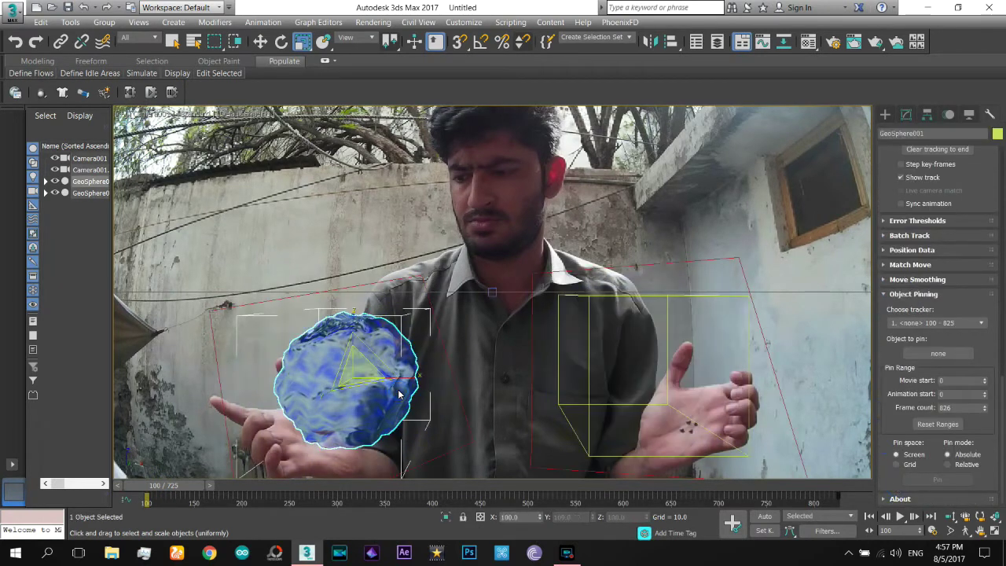
{"action": "left_click", "coordinate": [938, 353]}
{"action": "key", "text": "w"}
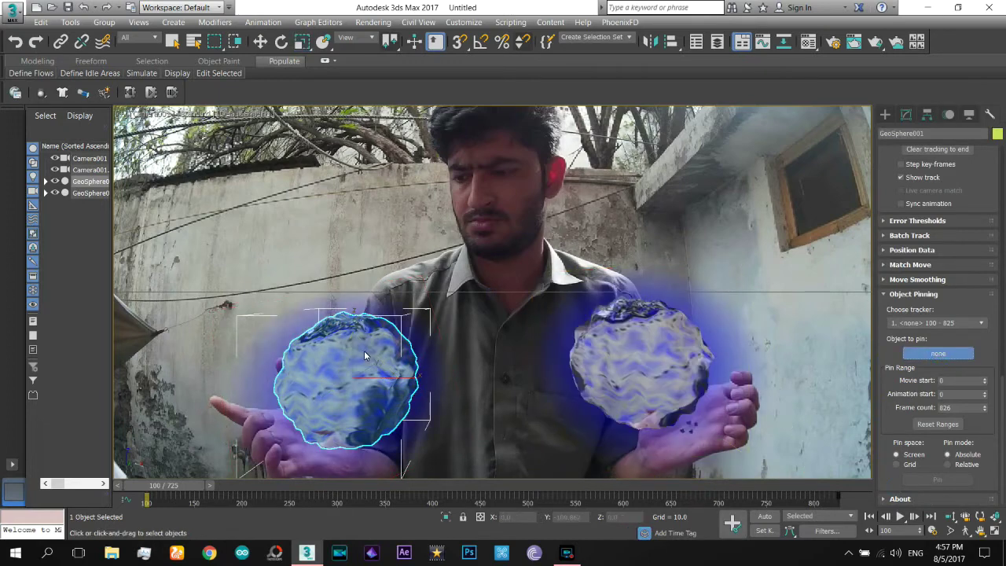
{"action": "left_click", "coordinate": [364, 351]}
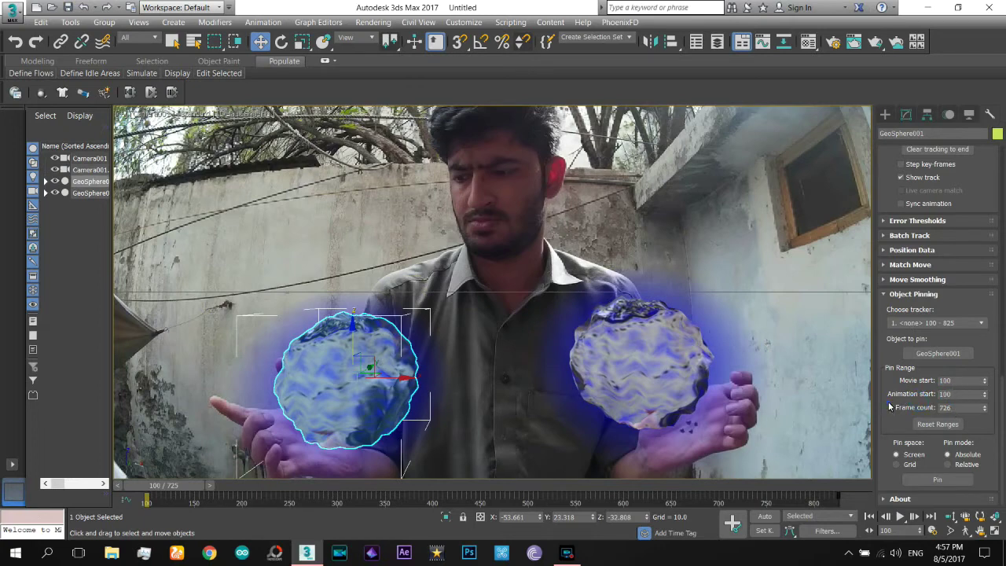
Step: Pin the right GeoSphere002 fireball to tracker 2
{"action": "left_click", "coordinate": [909, 324]}
{"action": "left_click", "coordinate": [912, 344]}
{"action": "left_click", "coordinate": [914, 356]}
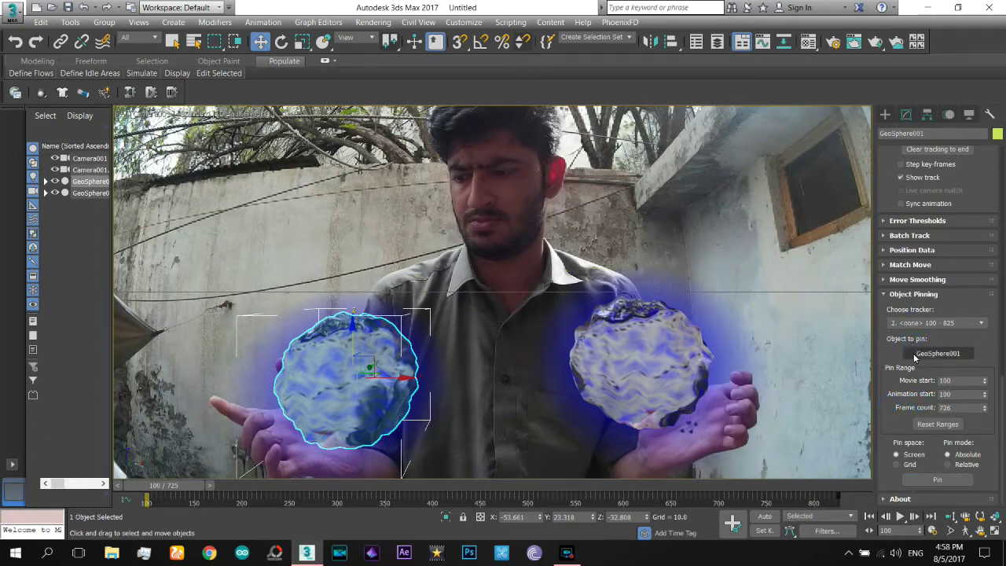
{"action": "left_click", "coordinate": [649, 344]}
{"action": "left_click", "coordinate": [925, 481]}
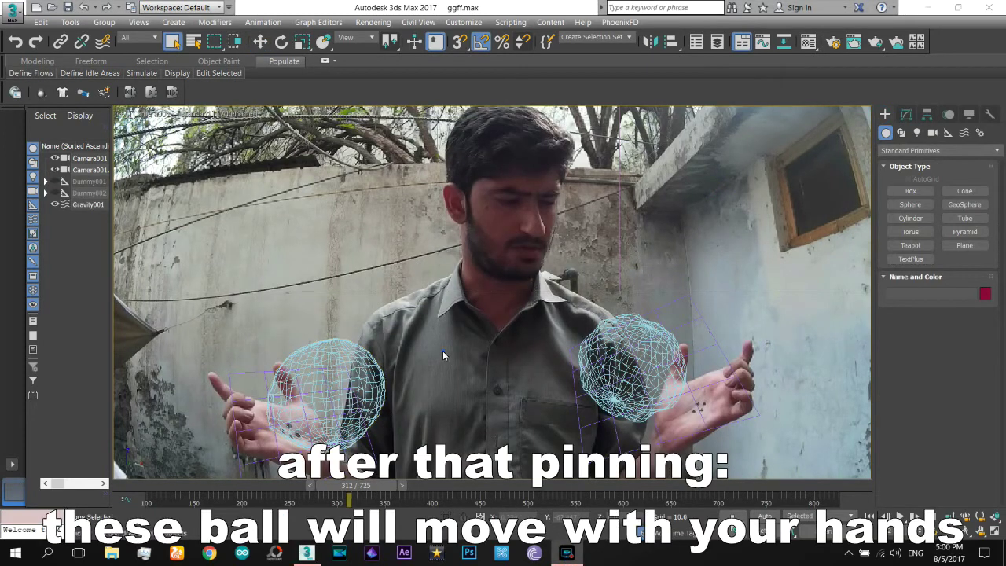
Step: Shade the viewport and scrub through frames 385, 439 and 609 to confirm the fireballs follow the hands
{"action": "key", "text": "F3"}
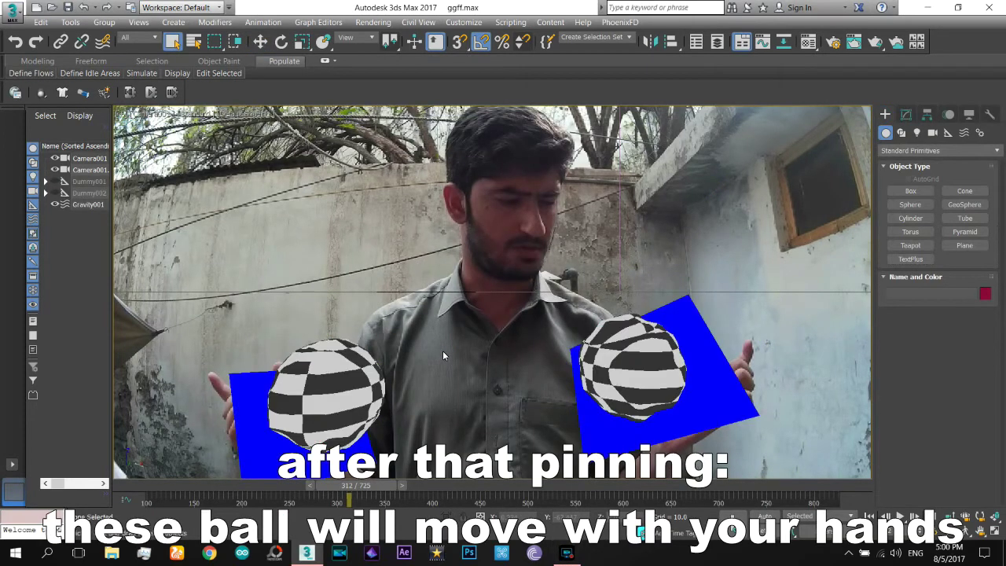
{"action": "left_click_drag", "start_coordinate": [317, 500], "coordinate": [444, 500]}
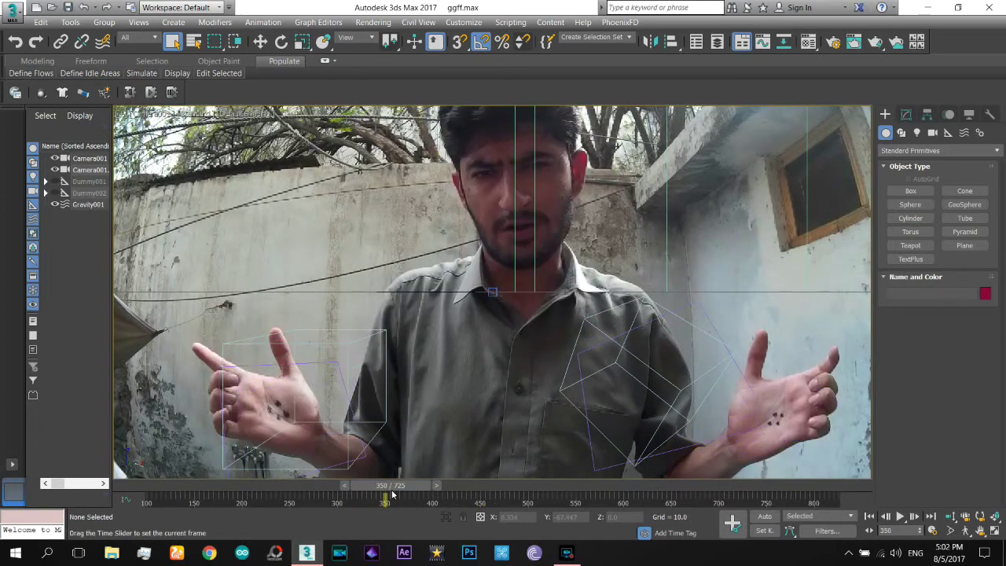
{"action": "left_click_drag", "start_coordinate": [339, 493], "coordinate": [632, 493]}
{"action": "left_click", "coordinate": [656, 342]}
{"action": "key", "text": "F3"}
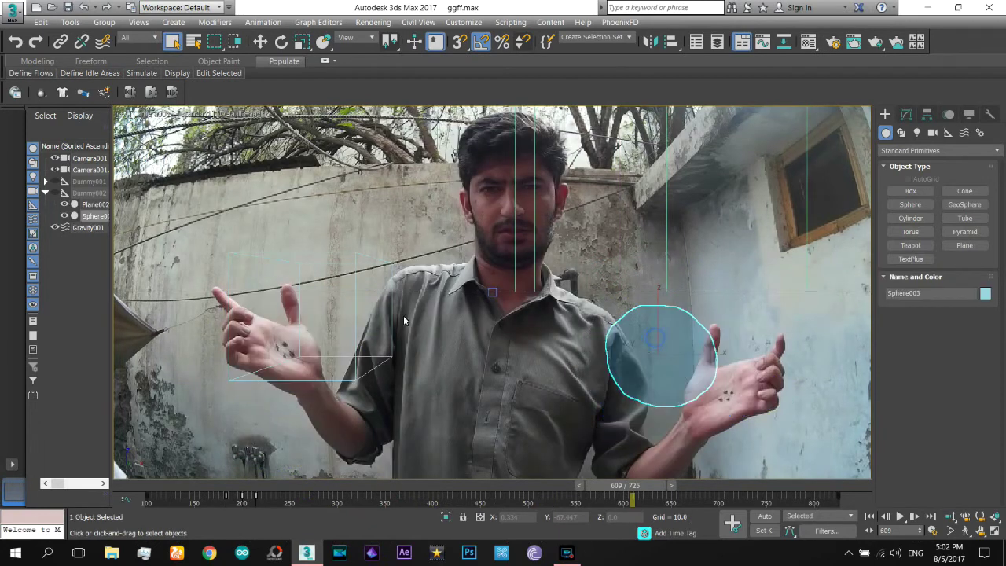
{"action": "left_click_drag", "start_coordinate": [657, 342], "coordinate": [328, 315]}
{"action": "left_click_drag", "start_coordinate": [621, 485], "coordinate": [707, 485]}
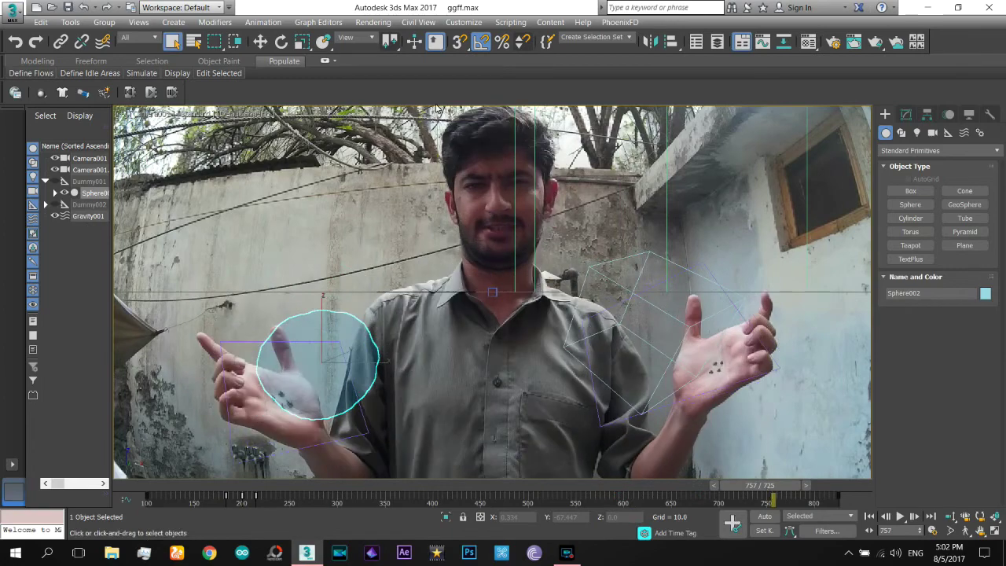
{"action": "left_click", "coordinate": [367, 24]}
Step: Open Render Setup to configure the final render
{"action": "left_click", "coordinate": [405, 75]}
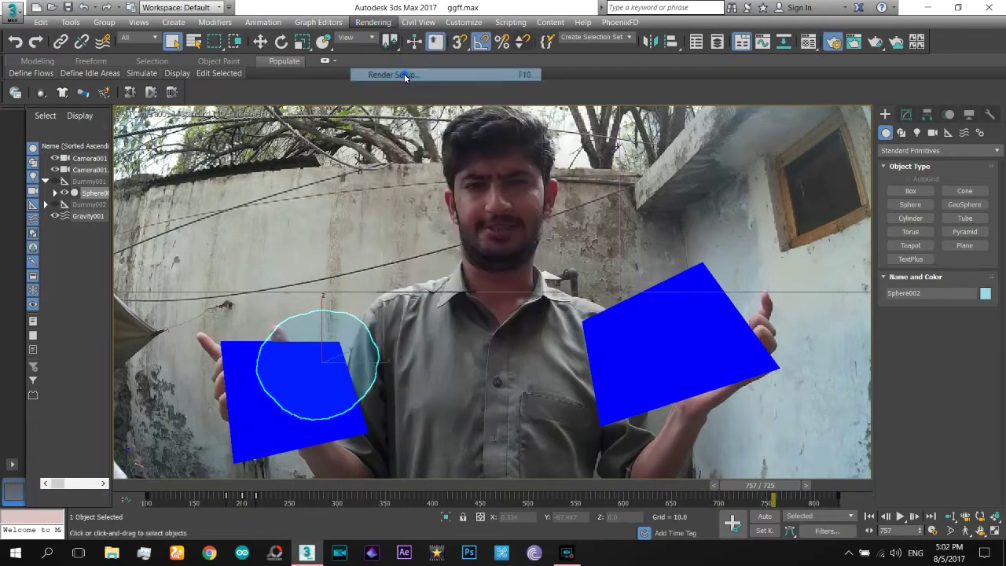